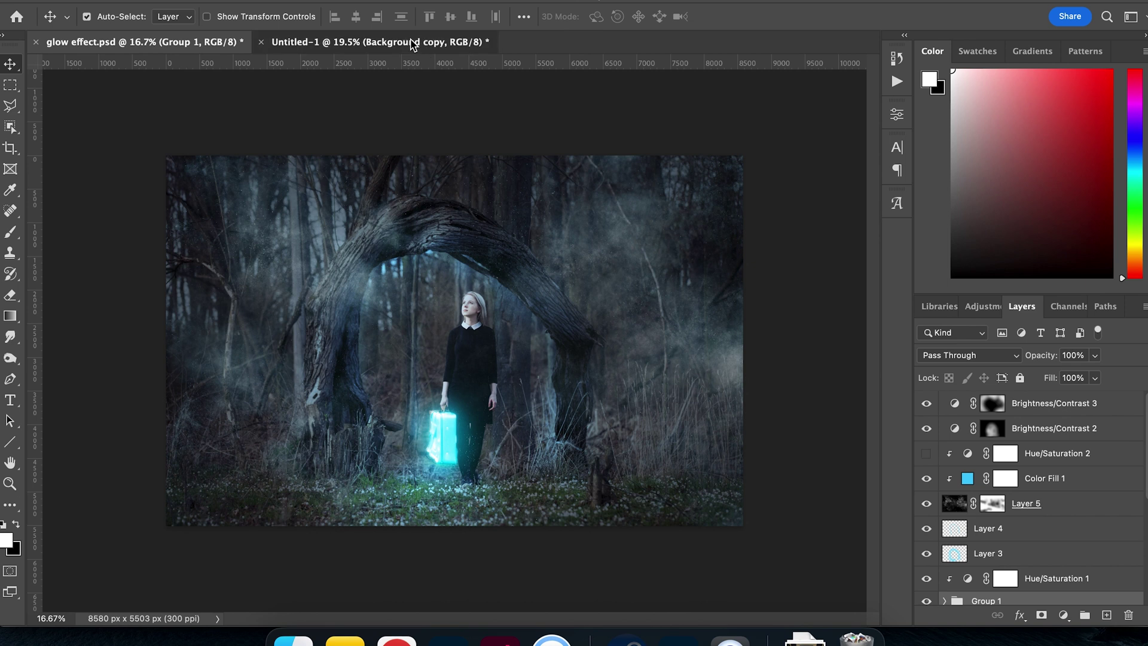
Step: In the Untitled-1 document, merge the Background copy and Background layers, and duplicate the merged layer
left_click(197, 47)
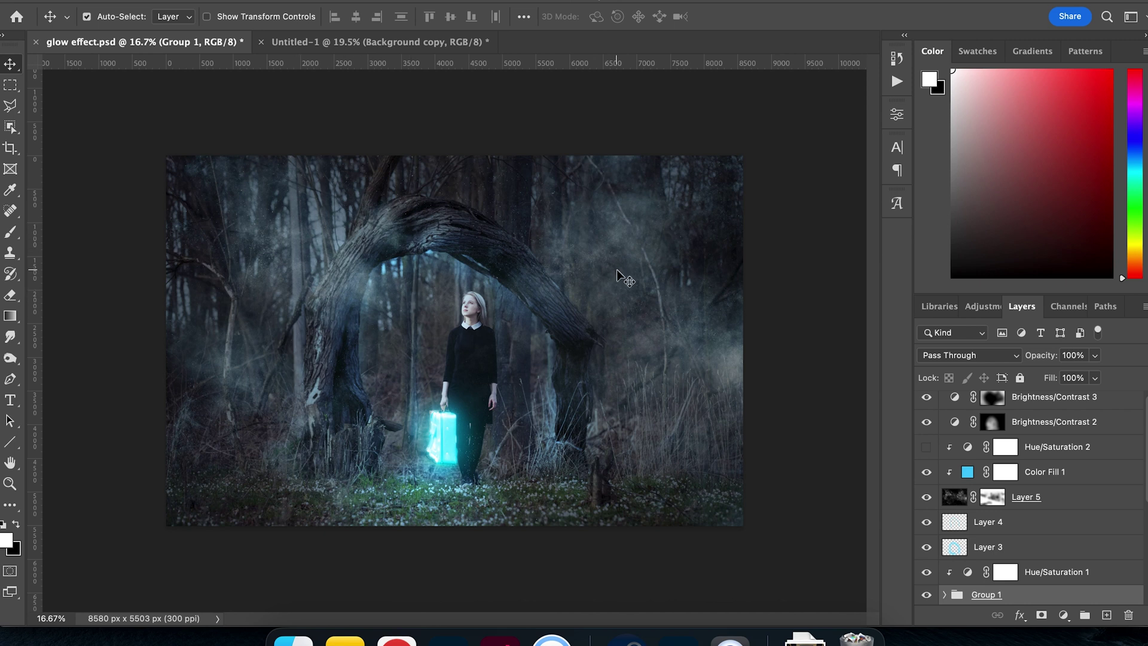
left_click(387, 44)
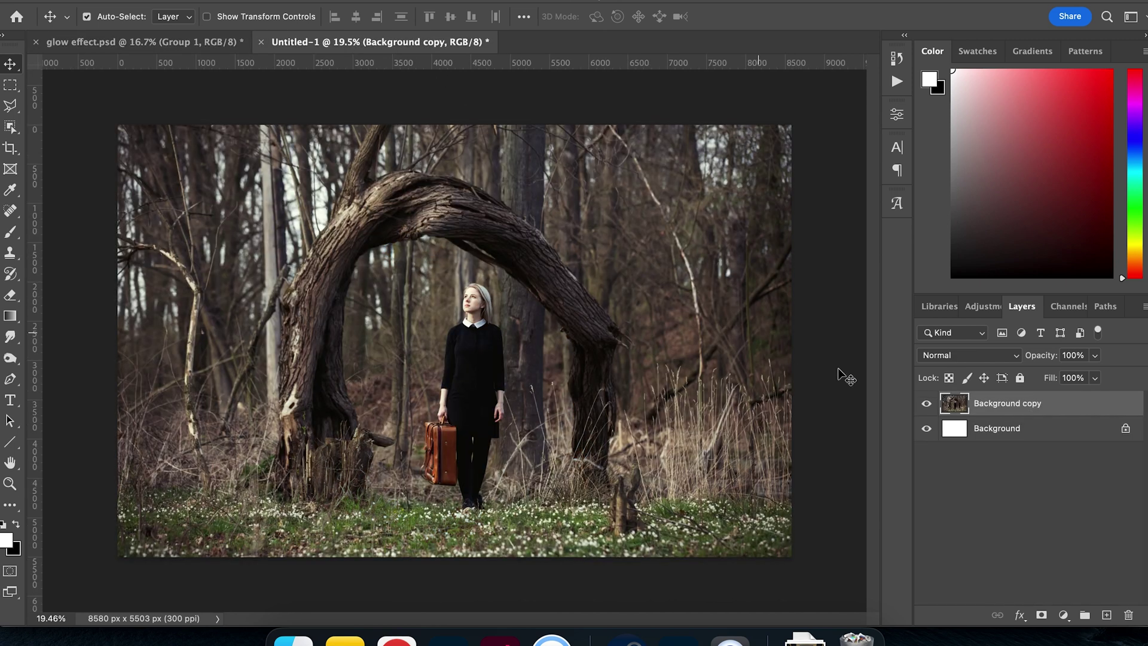
left_click(1019, 430, "super")
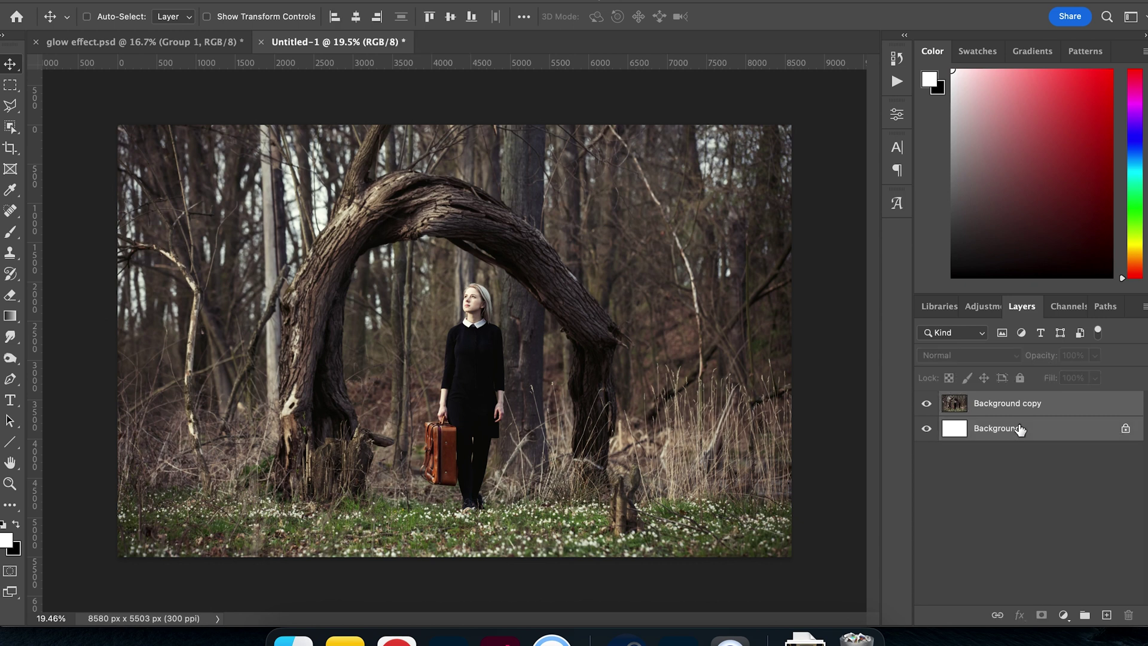
key("super+e")
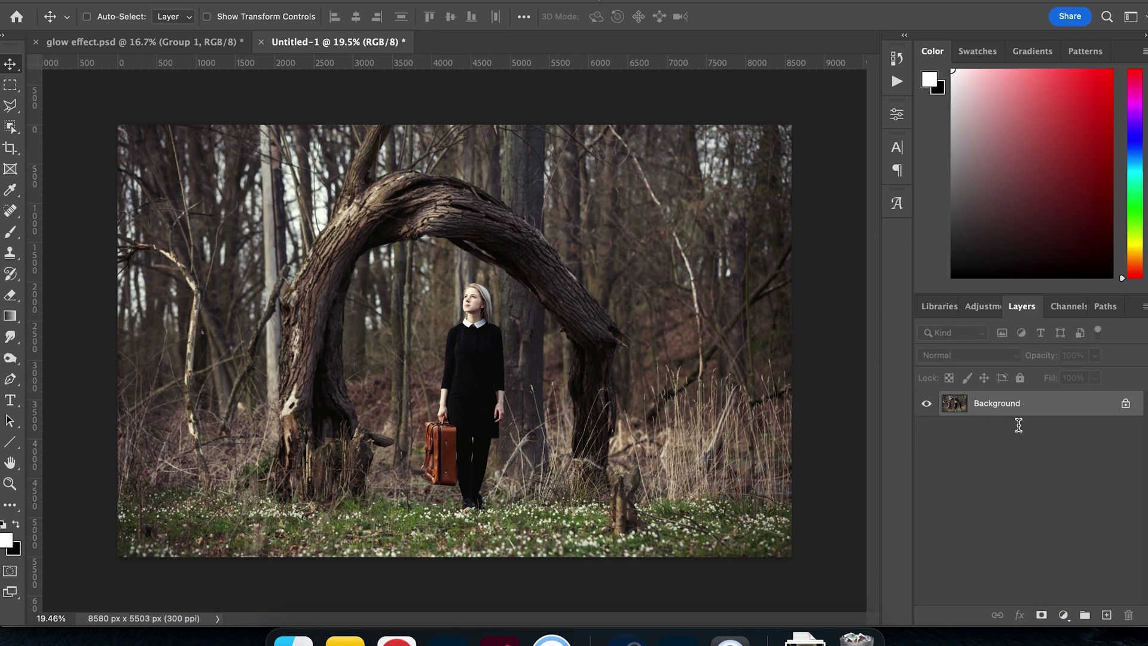
key("super+j")
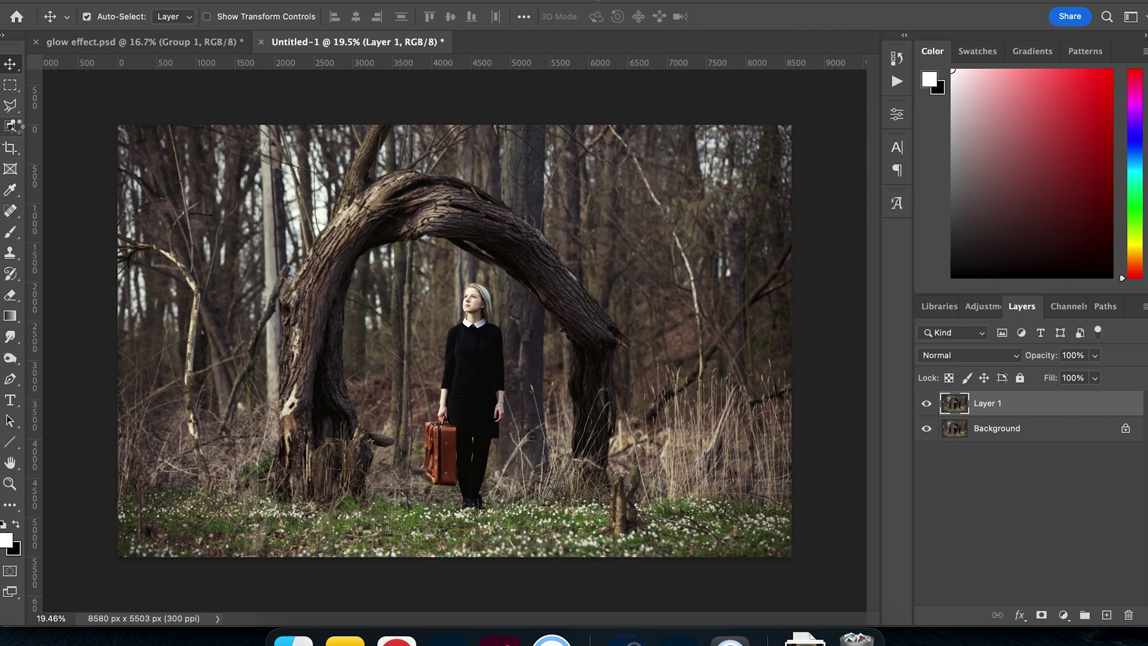
Step: Select the whole suitcase with its side straps using the Quick Selection tool, and copy it to a new layer
right_click(10, 126)
left_click(60, 139)
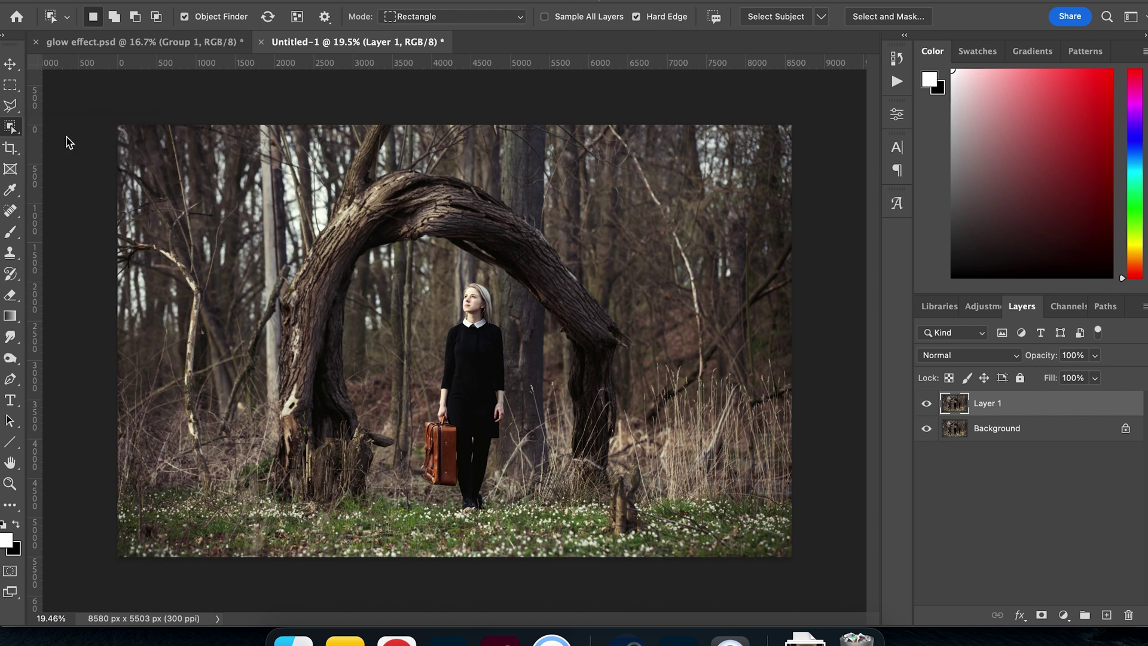
left_click_drag(435, 446, 442, 461)
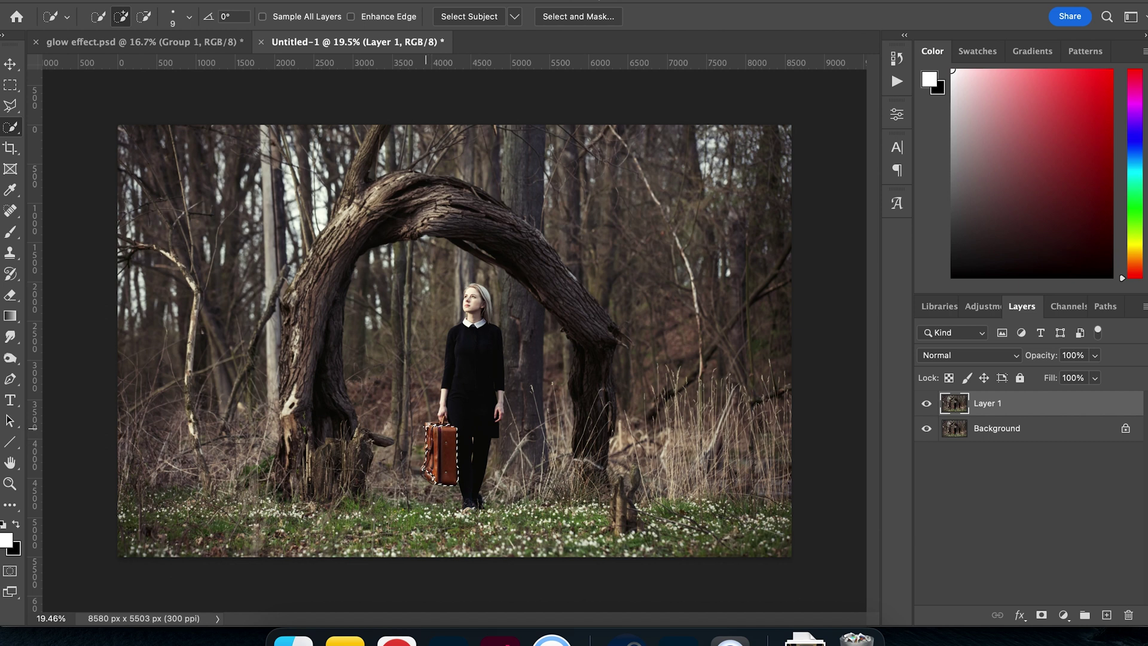
scroll(439, 466, "up", 5)
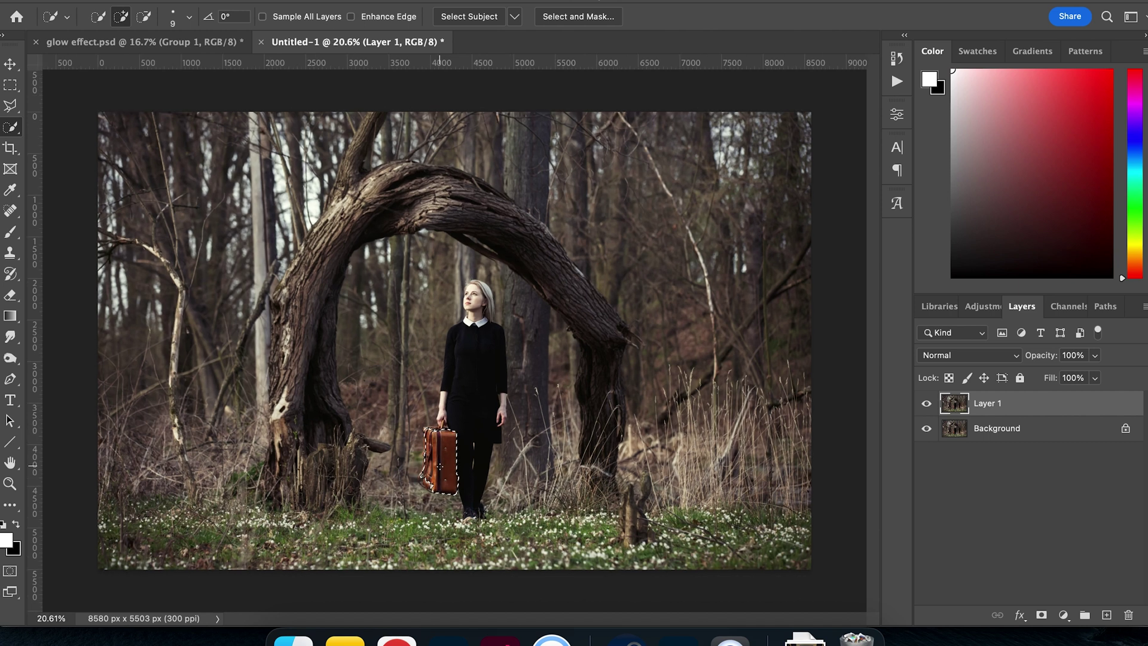
scroll(440, 466, "up", 1)
scroll(440, 466, "down", 2)
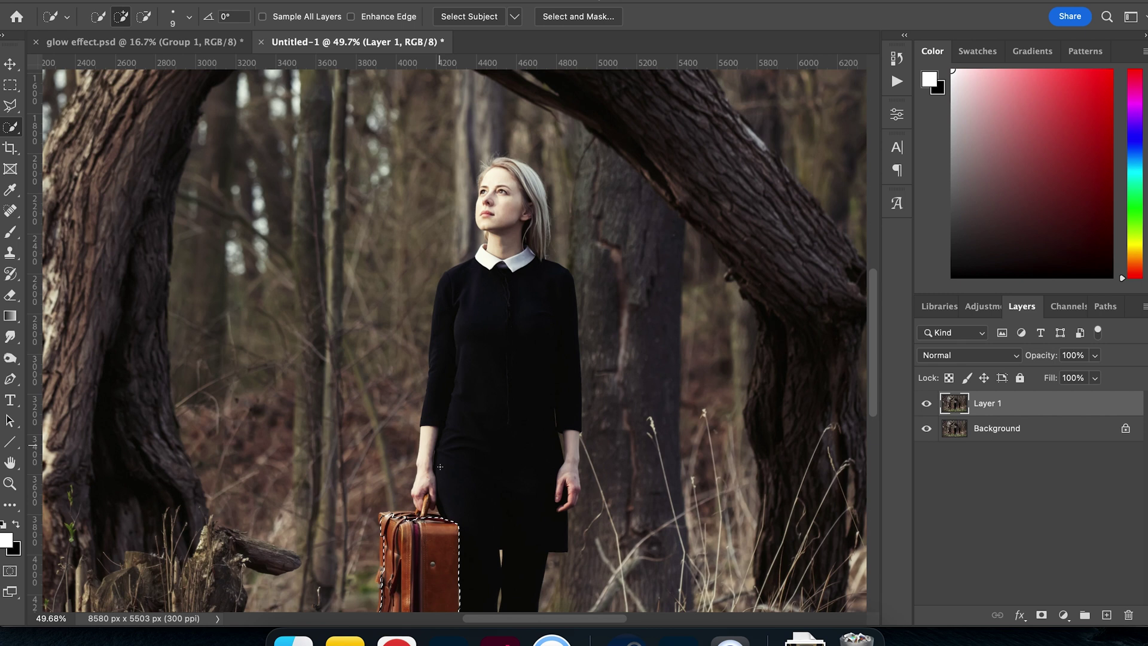
scroll(439, 466, "up", 3)
scroll(440, 466, "up", 3)
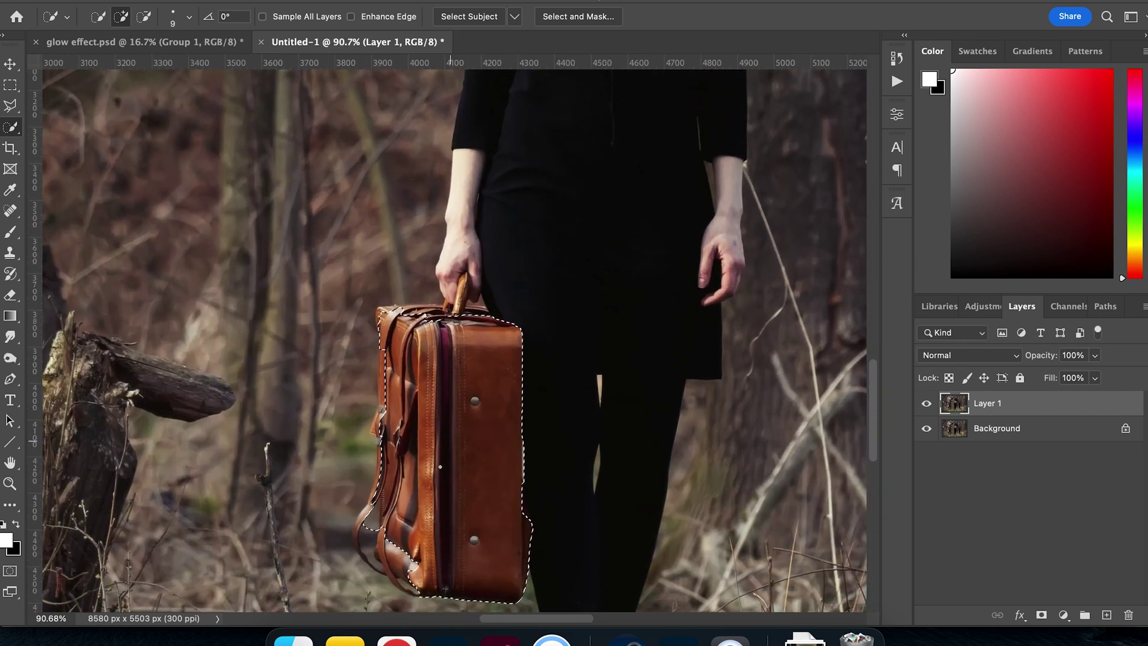
mouse_move(391, 398)
left_mouse_down()
mouse_move(355, 378)
mouse_move(362, 408)
left_mouse_up()
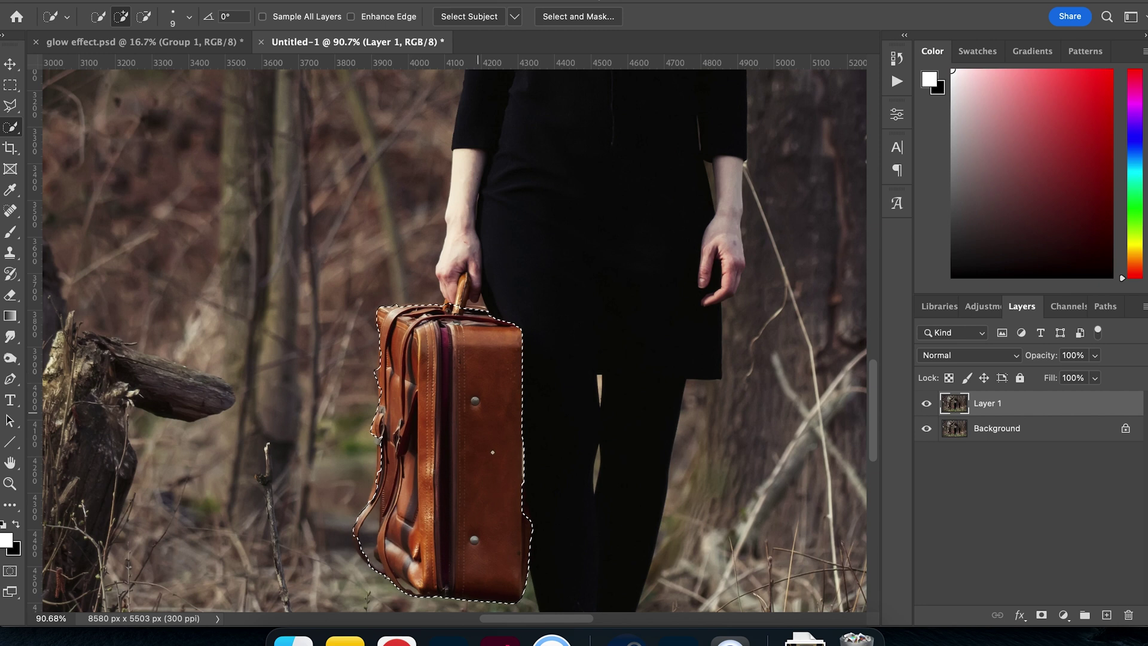
key("ctrl+j")
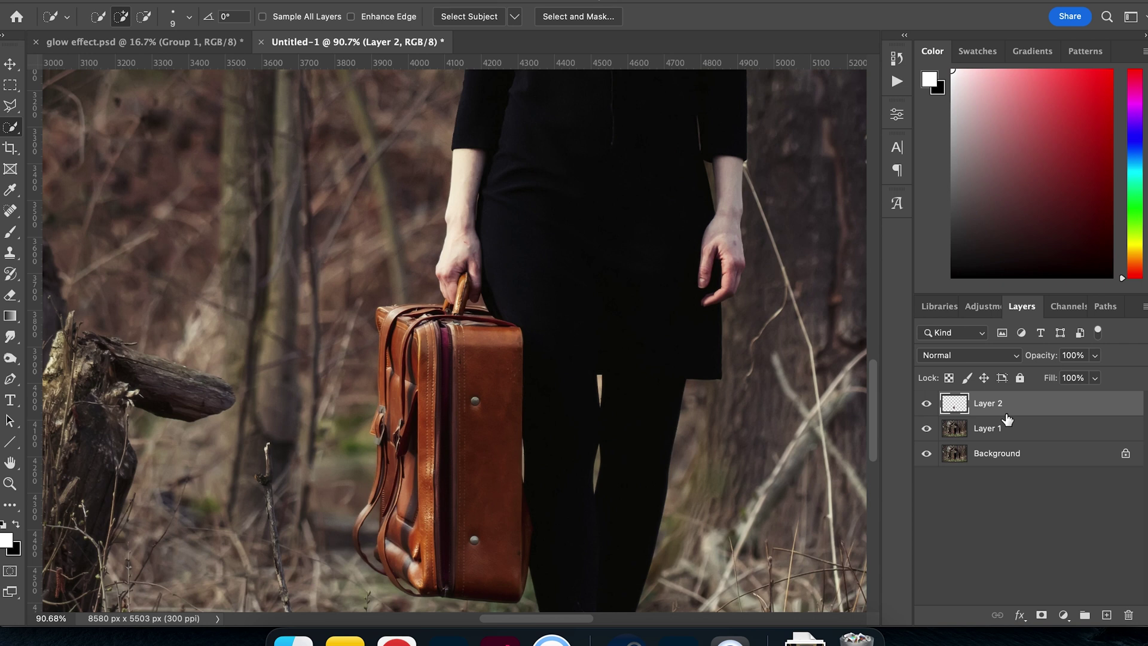
Step: Hide Layer 1 and Background to inspect the suitcase cutout on its own, and show both layers again
scroll(659, 386, "down", 3)
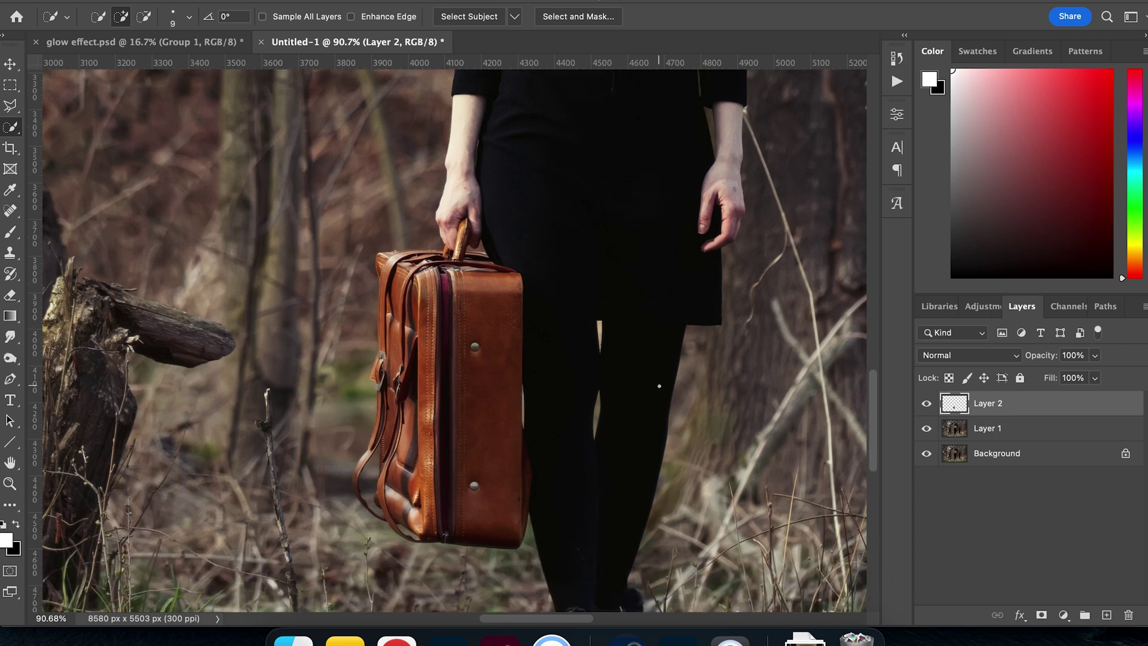
left_click(926, 428)
left_click(926, 455)
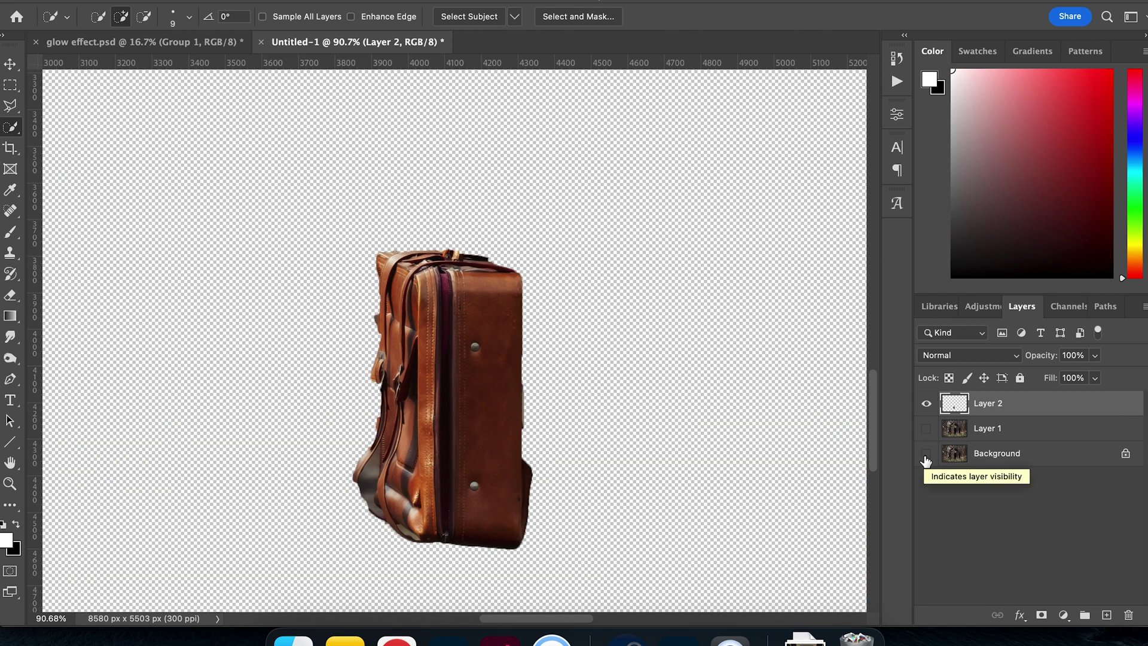
left_click(927, 454)
left_click(926, 429)
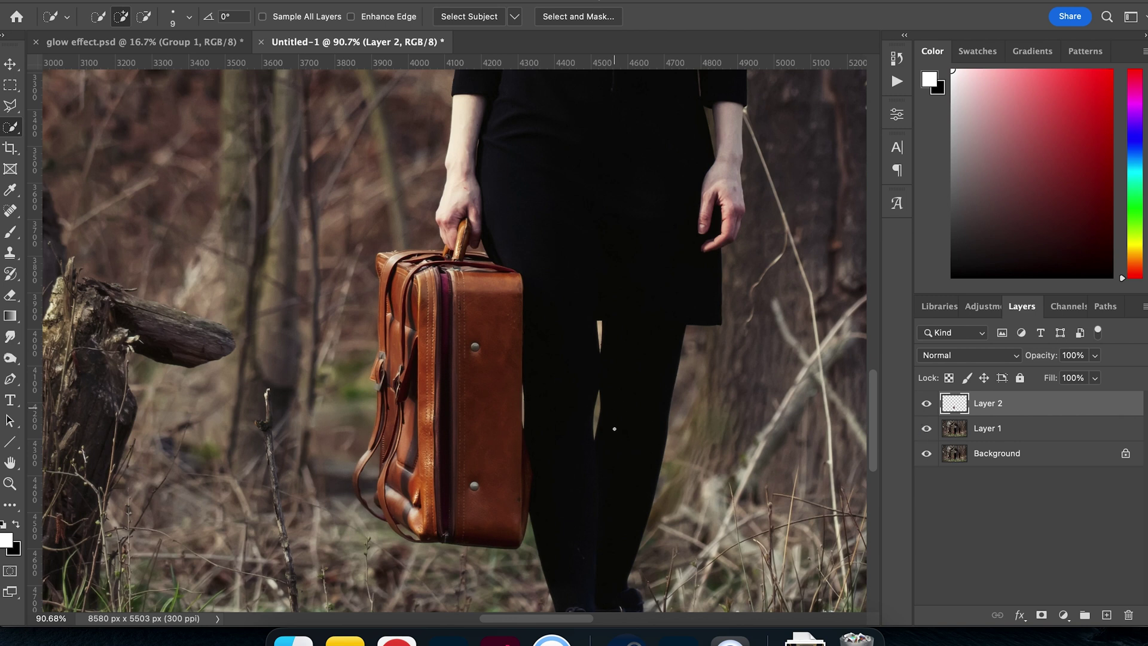
Step: Add a Color Lookup adjustment layer above the suitcase cutout with the Moonlight.3DL LUT, and set its opacity to 68%
key("super+0")
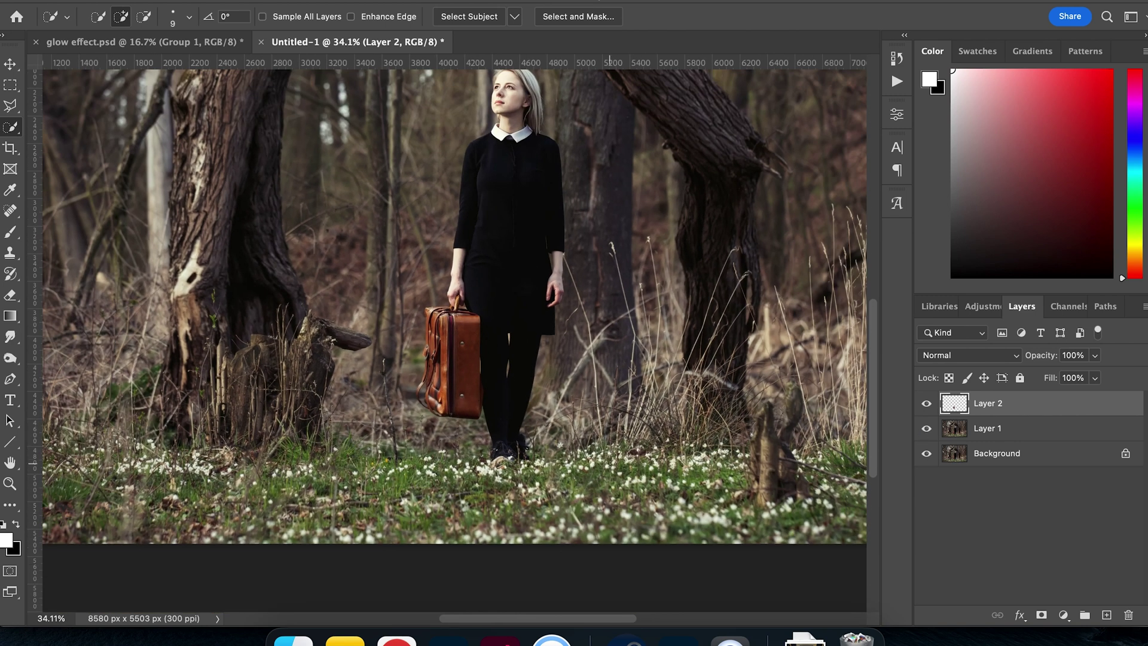
scroll(610, 464, "down", 5)
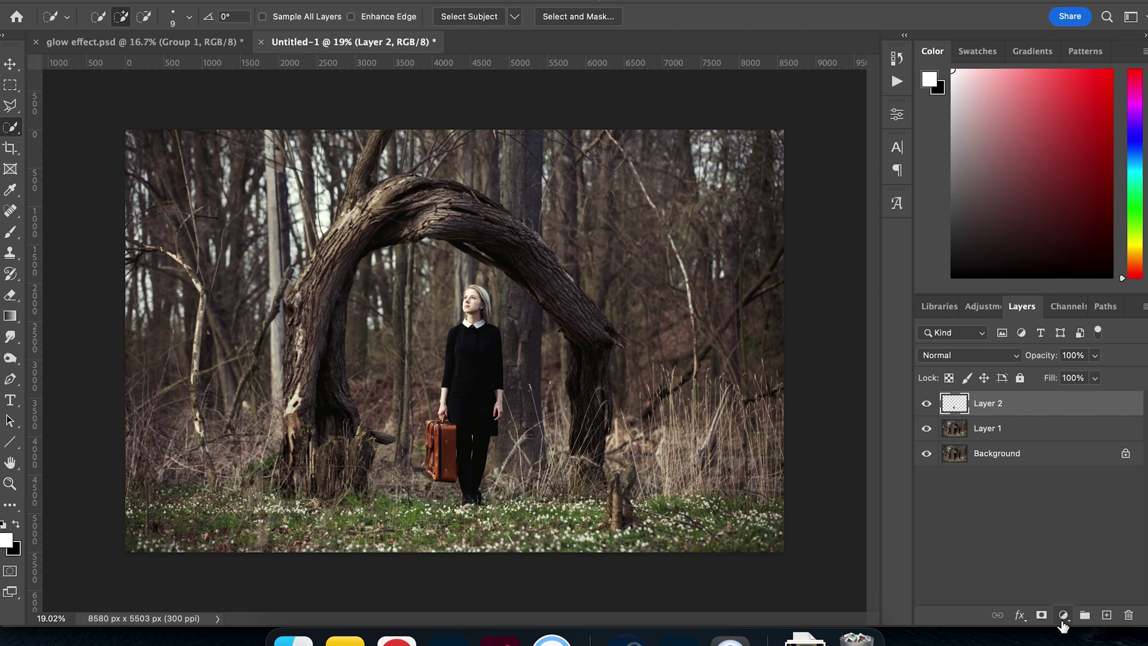
left_click(1064, 615)
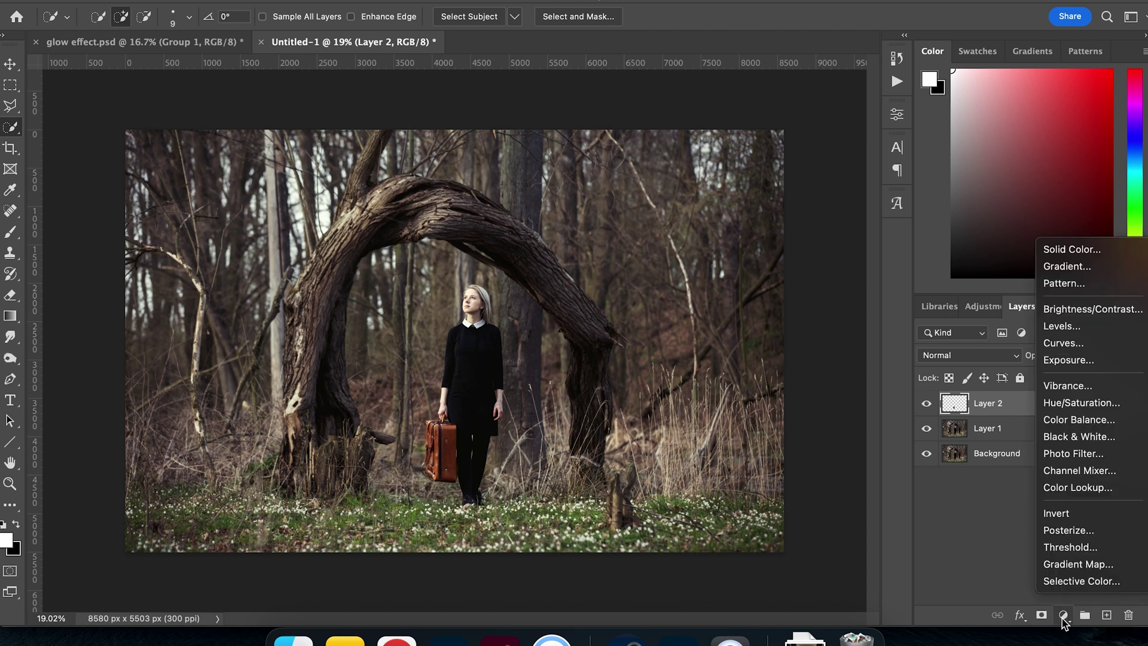
left_click(1070, 492)
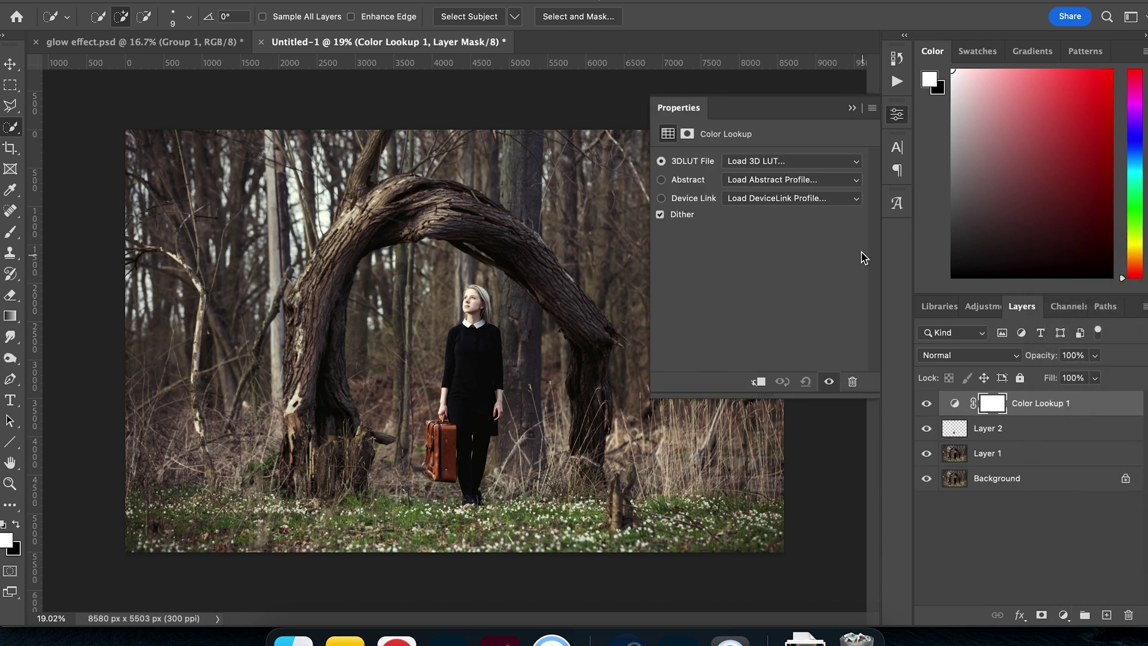
left_click(854, 163)
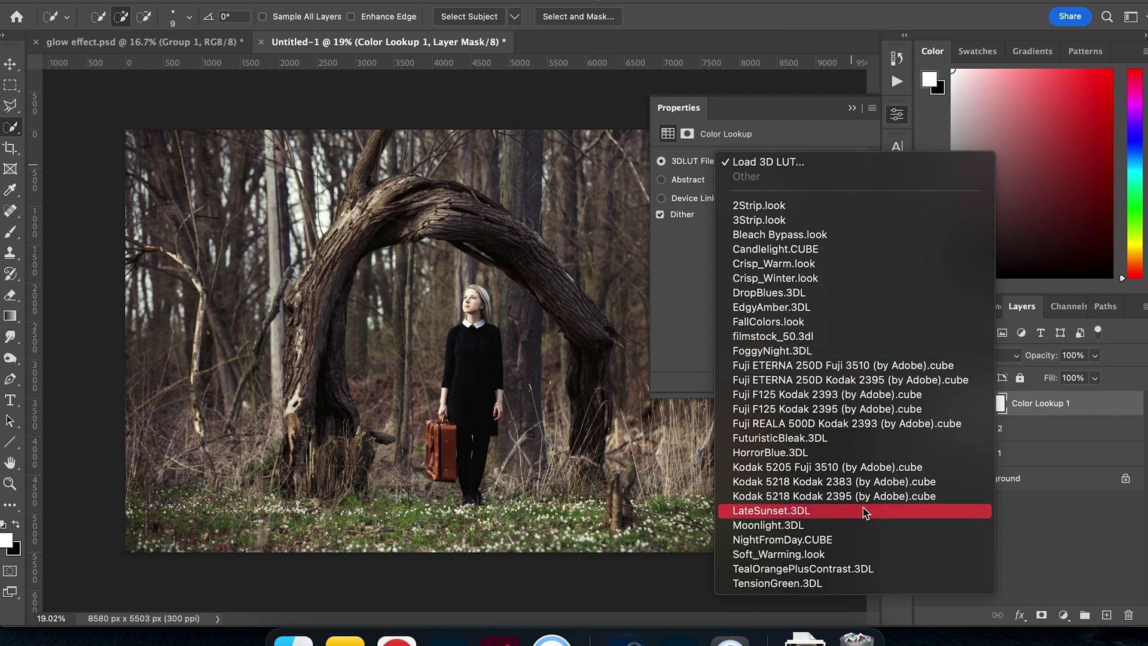
left_click(859, 527)
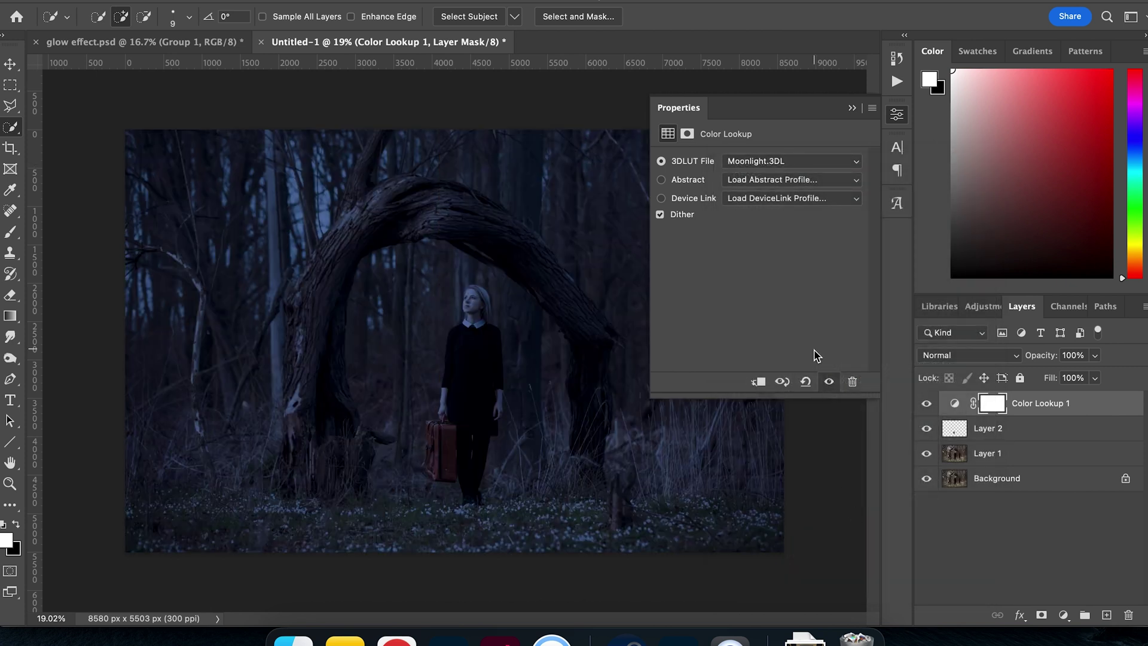
left_click(852, 109)
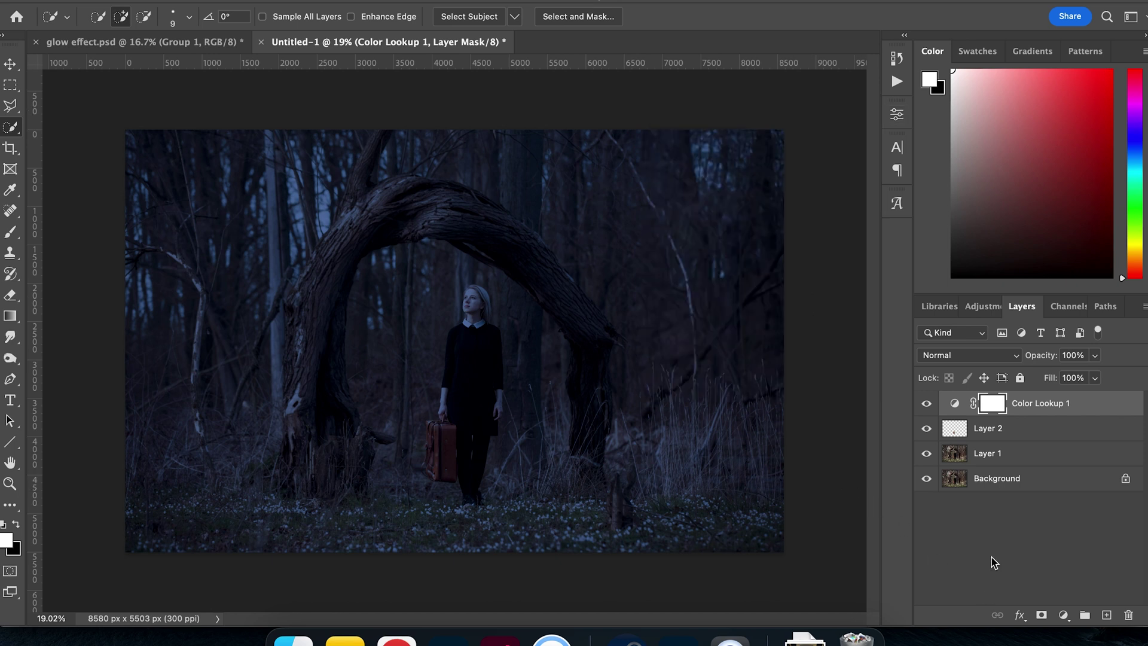
left_click(1096, 357)
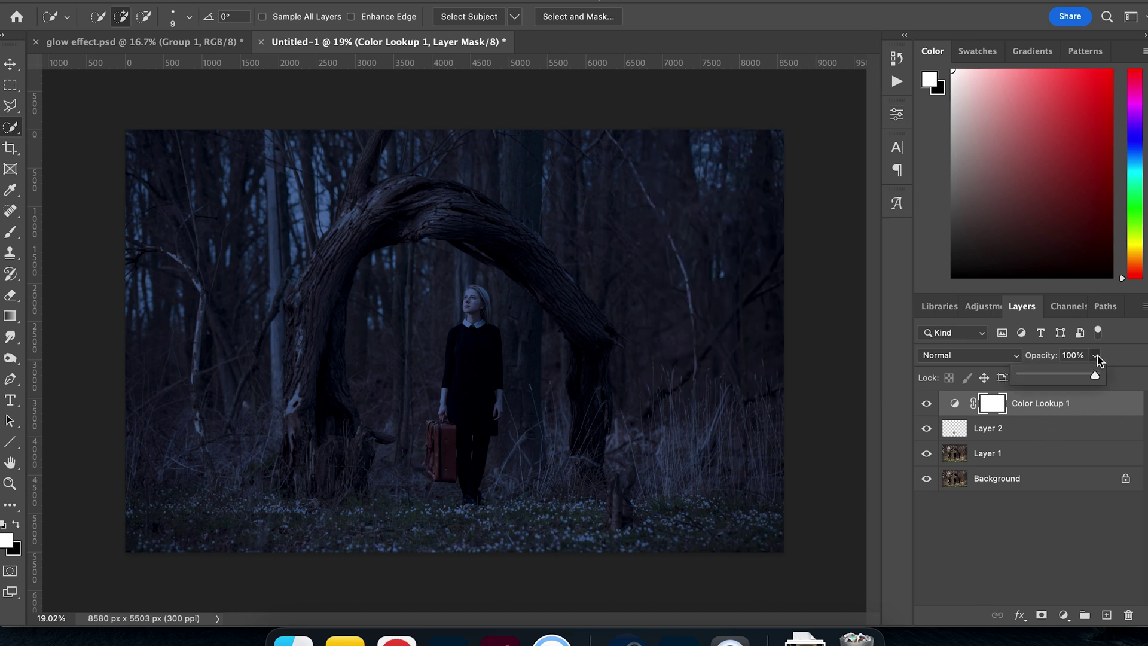
mouse_move(1085, 379)
left_mouse_down()
mouse_move(1064, 378)
mouse_move(1073, 381)
left_mouse_up()
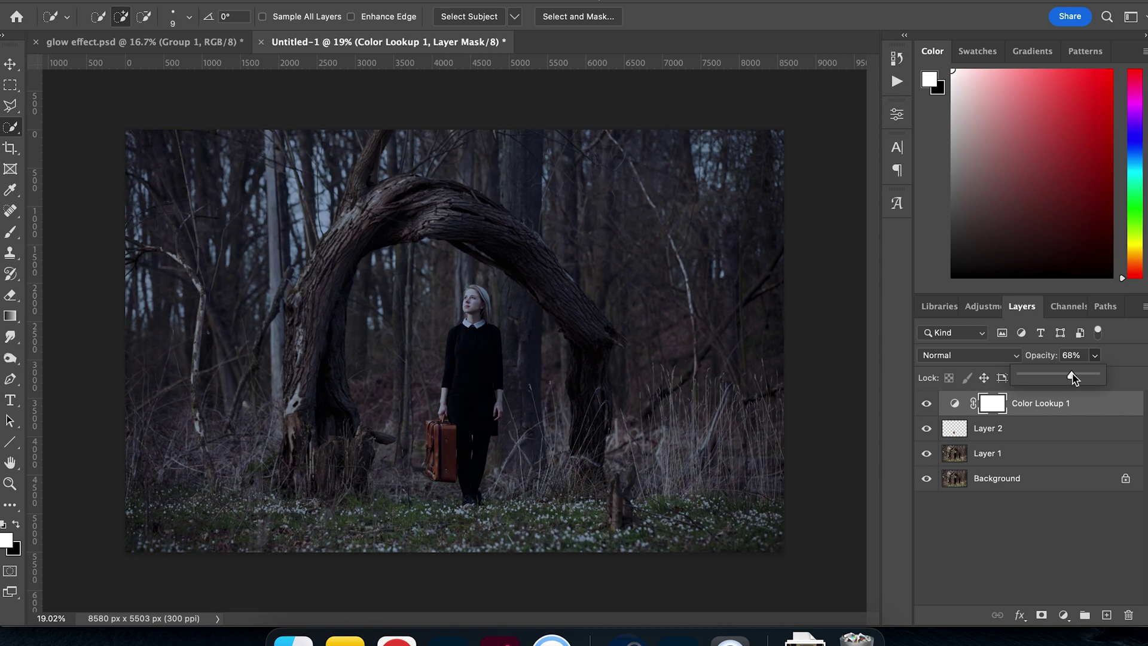
Step: Duplicate the suitcase cutout layer above the Color Lookup adjustment and convert the copy to a smart object
left_click(180, 42)
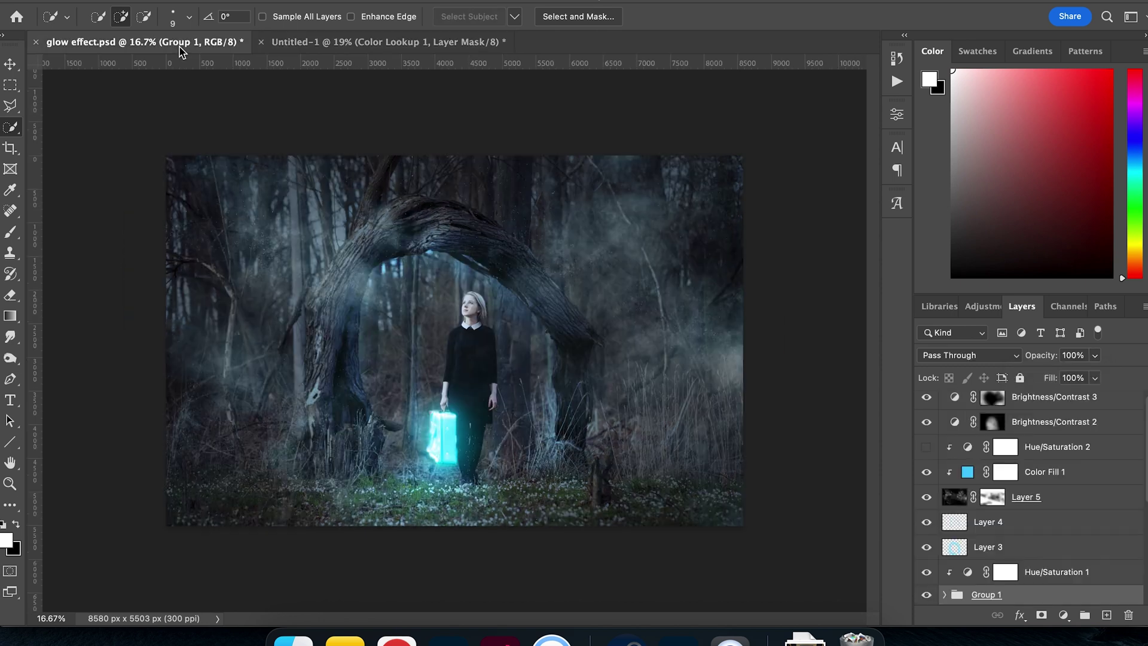
left_click(345, 42)
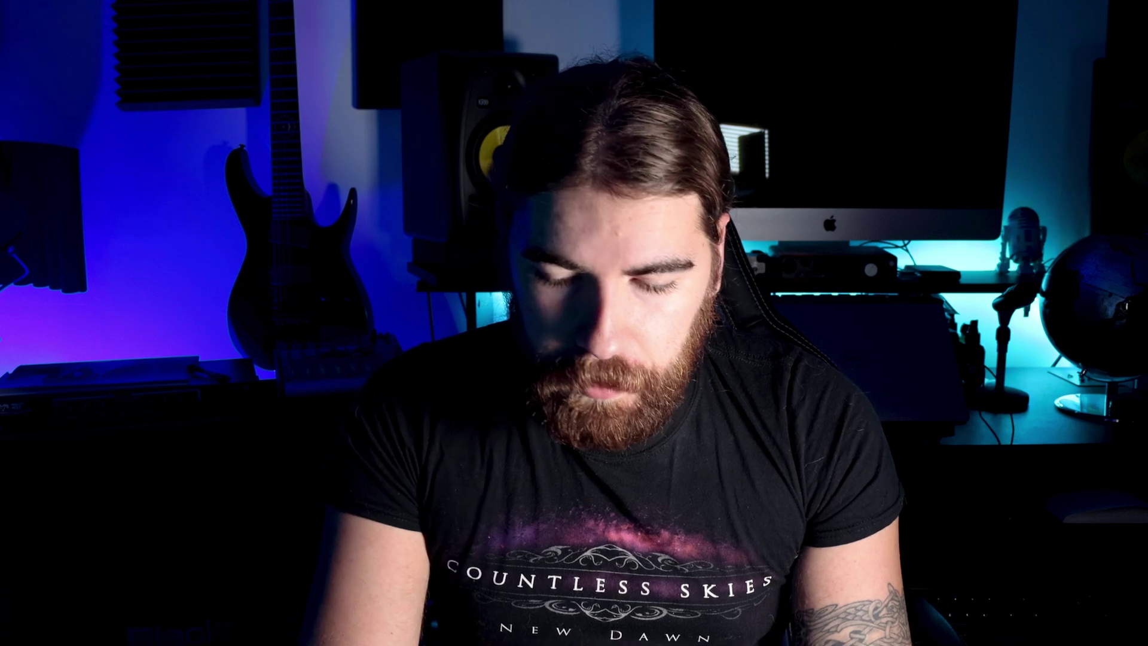
left_click_drag(1033, 428, 1036, 406)
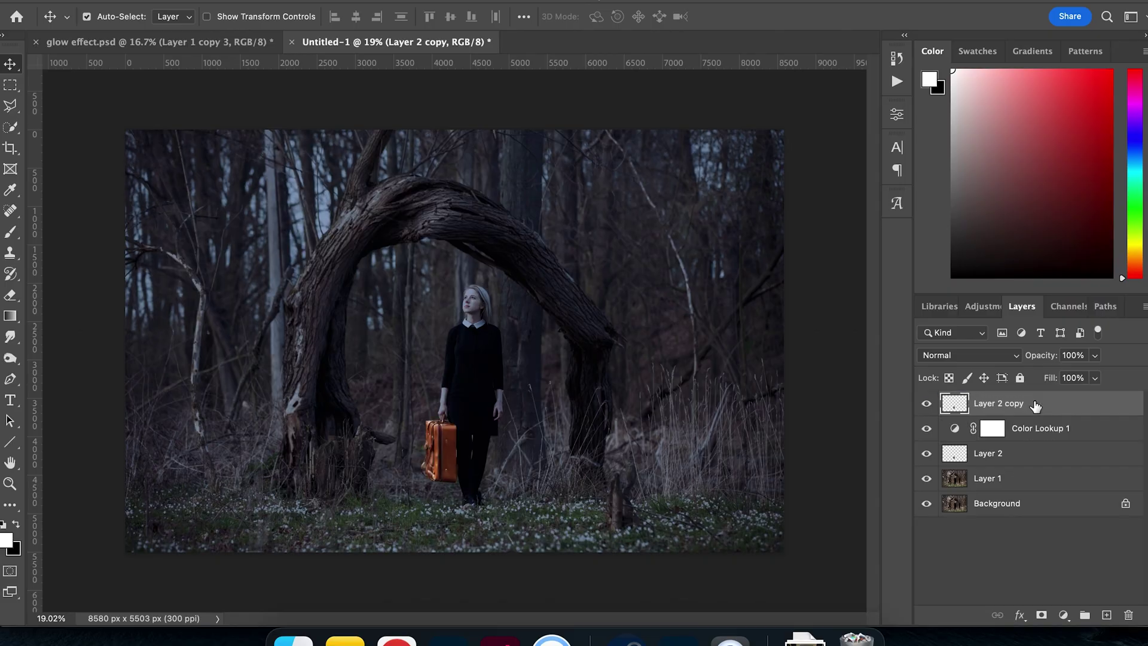
right_click(989, 407)
mouse_move(947, 621)
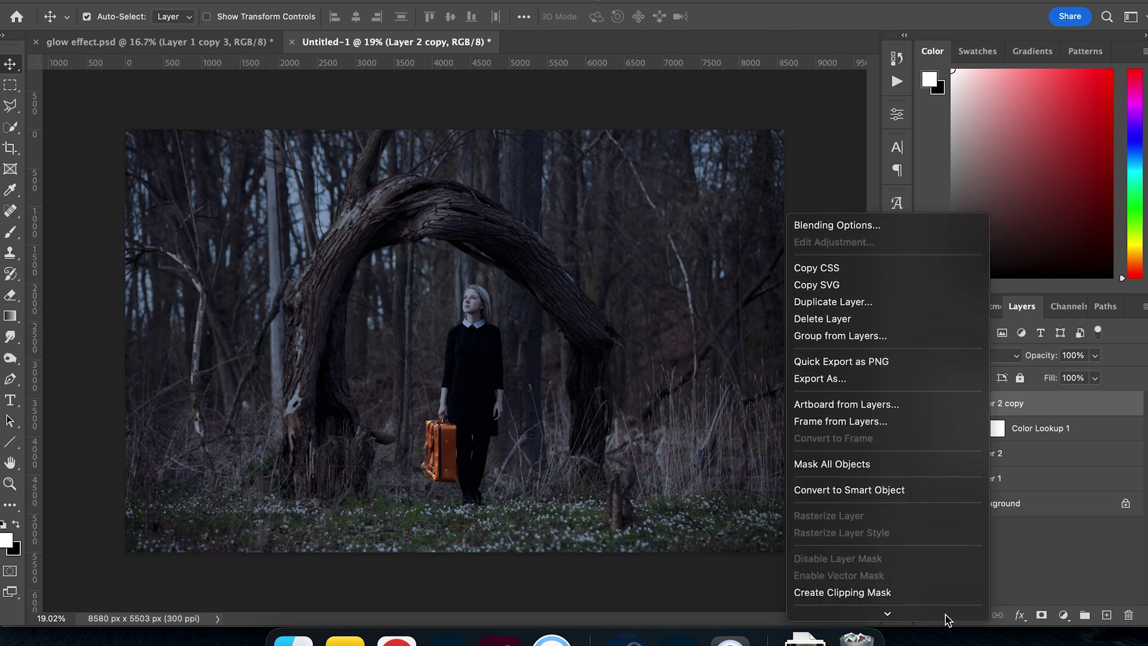
left_click(918, 448)
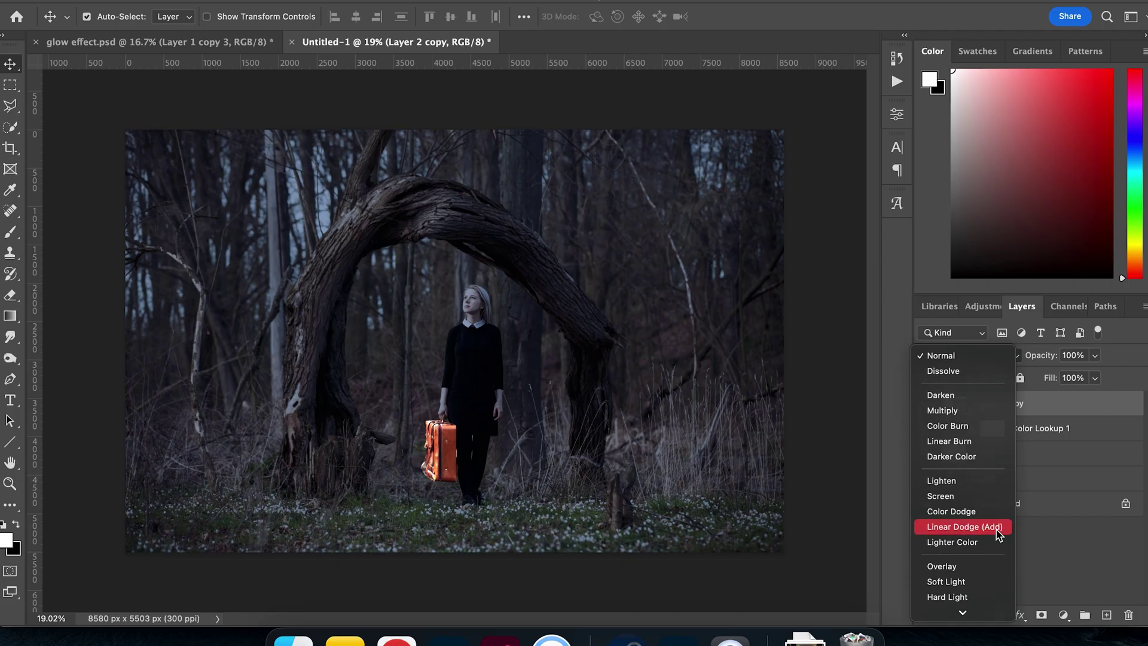
Step: Set the suitcase copy's blend mode to Linear Dodge (Add) and apply a Gaussian Blur with a 4.7-pixel radius
left_click(996, 528)
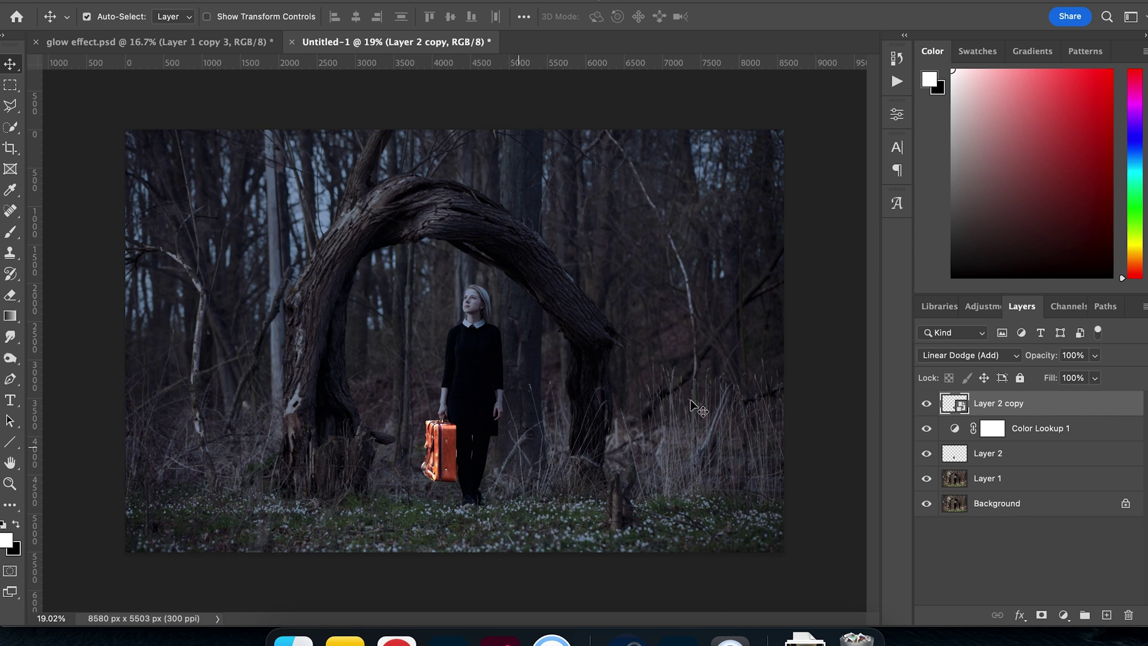
left_click(368, 1)
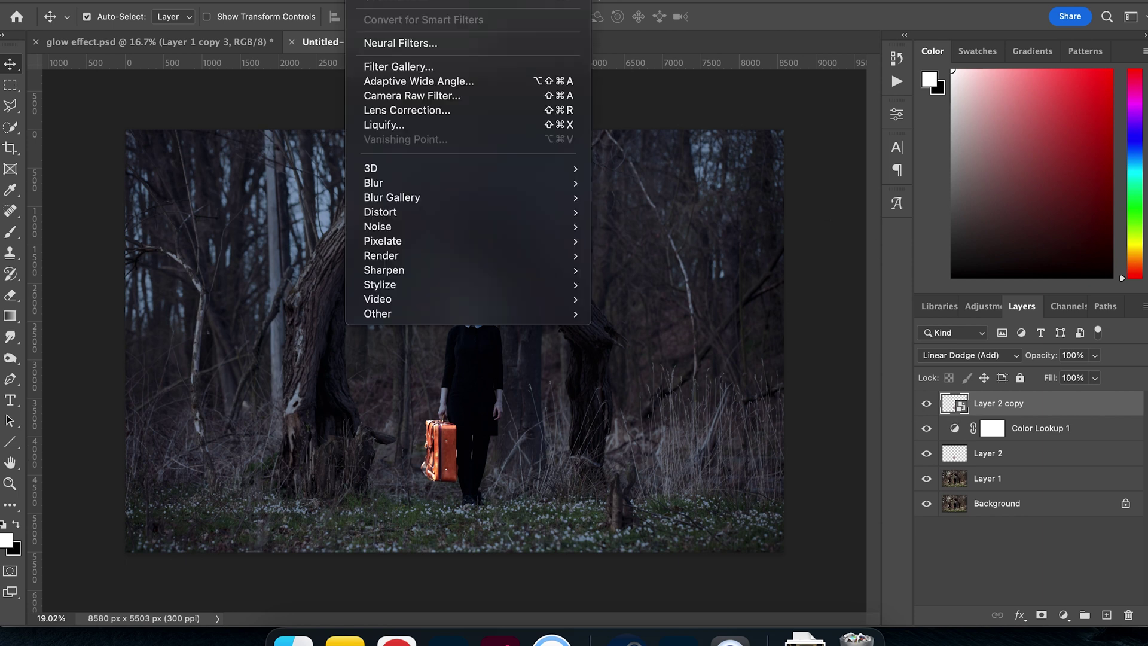
mouse_move(439, 197)
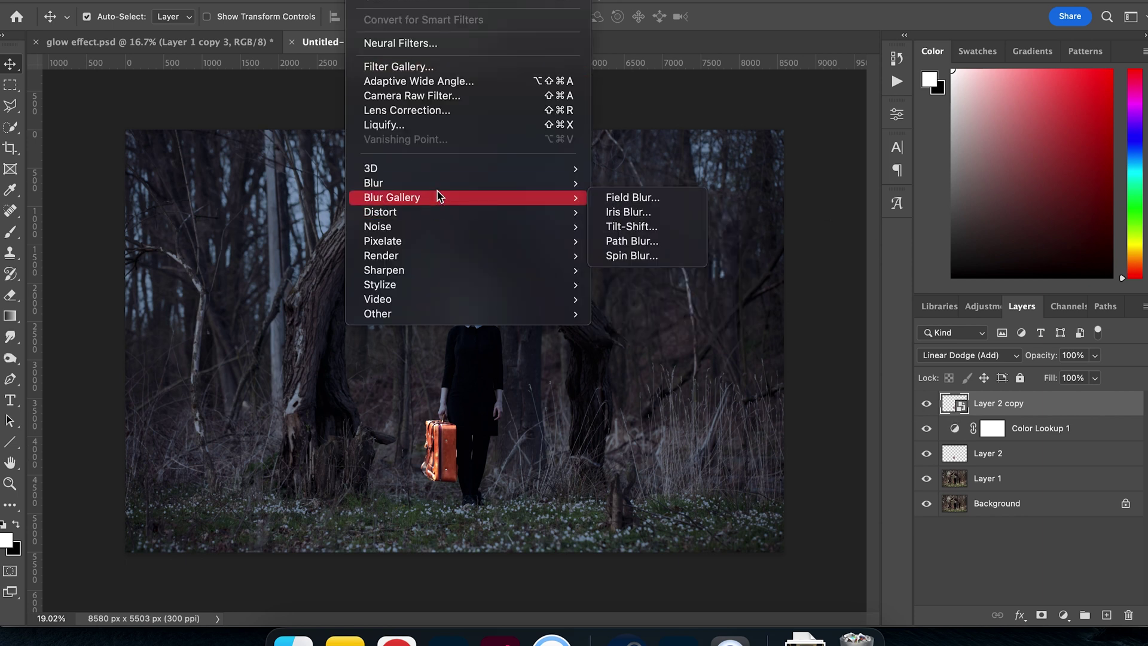
left_click(638, 241)
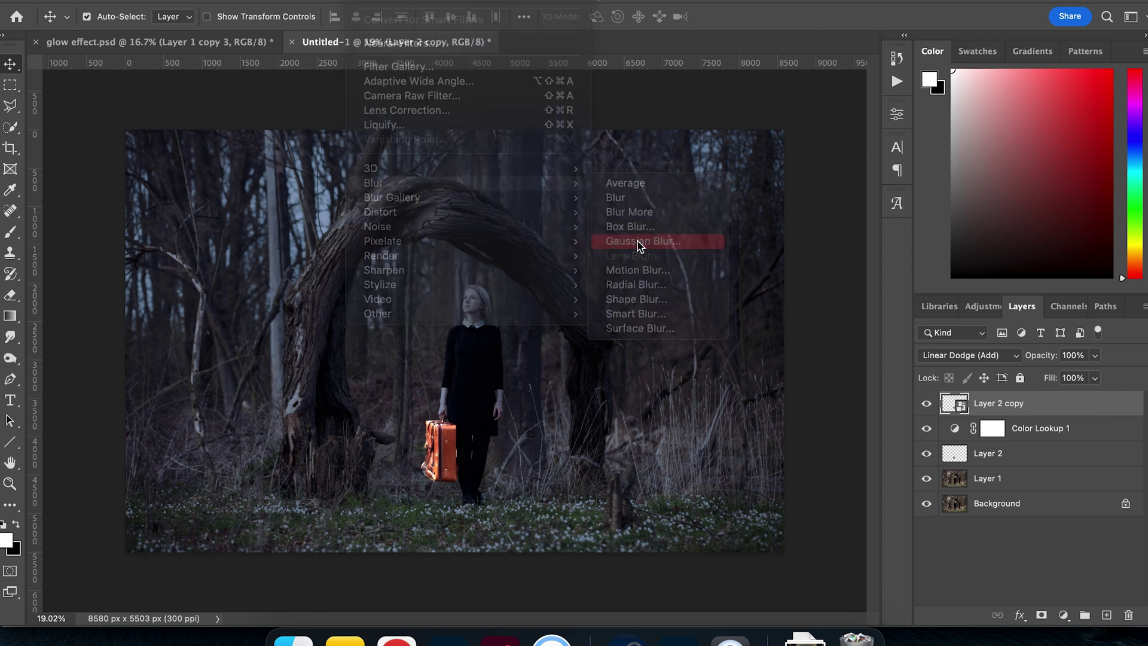
left_click_drag(665, 460, 642, 459)
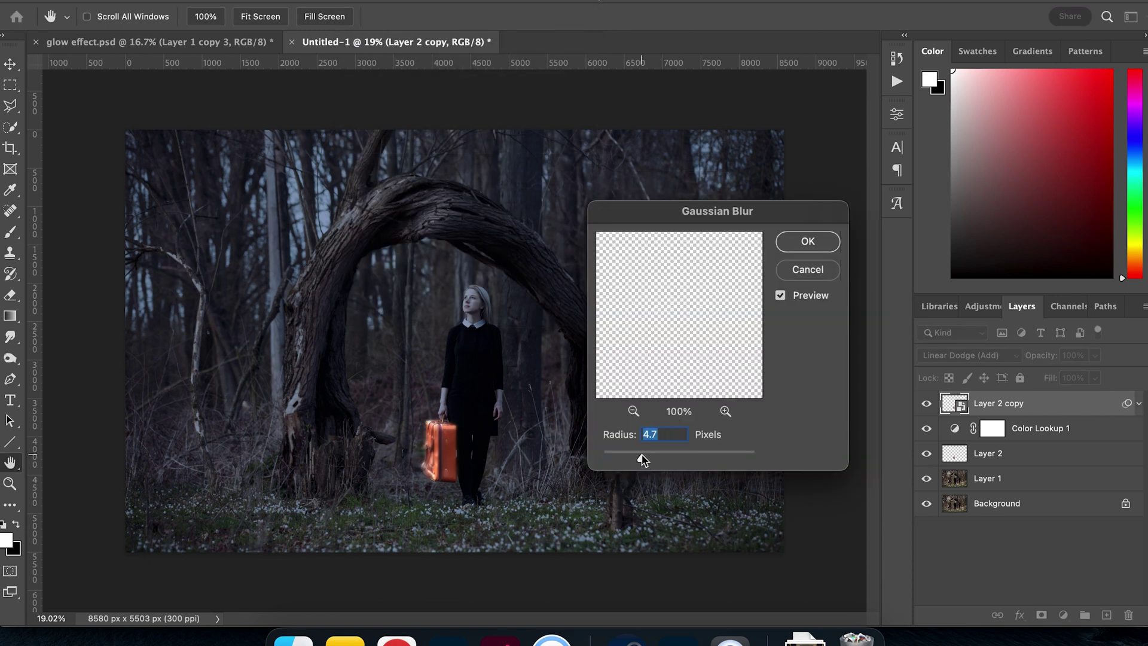
left_click(807, 241)
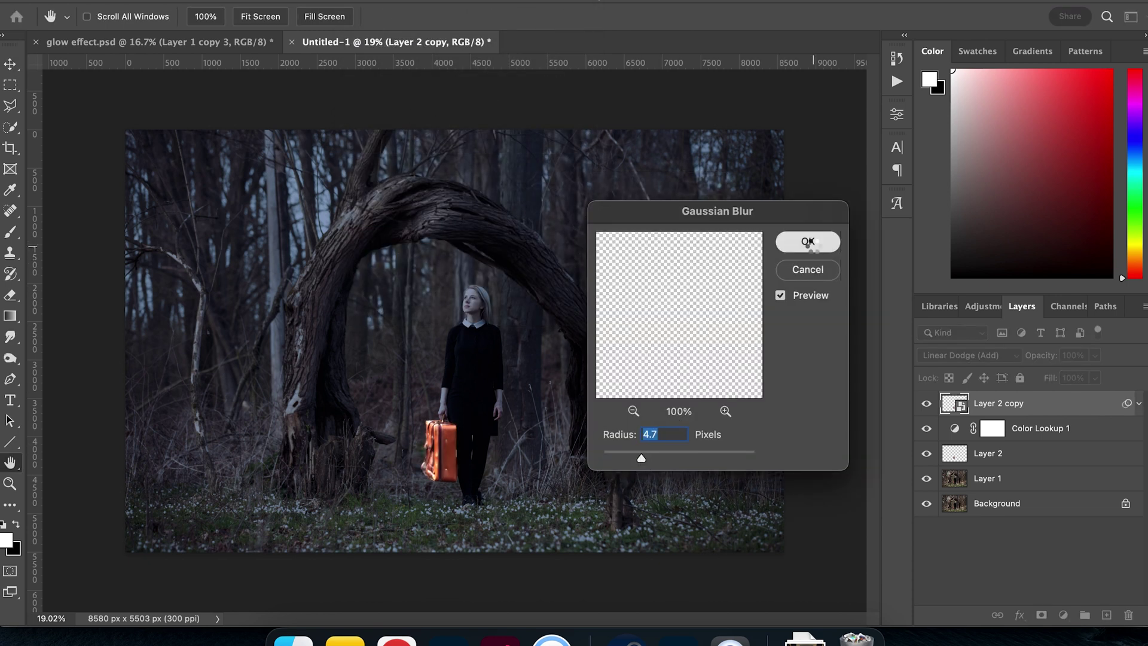
Step: Duplicate the blurred suitcase copy and set the duplicate's Gaussian Blur radius to 20.4 pixels
key("super+j")
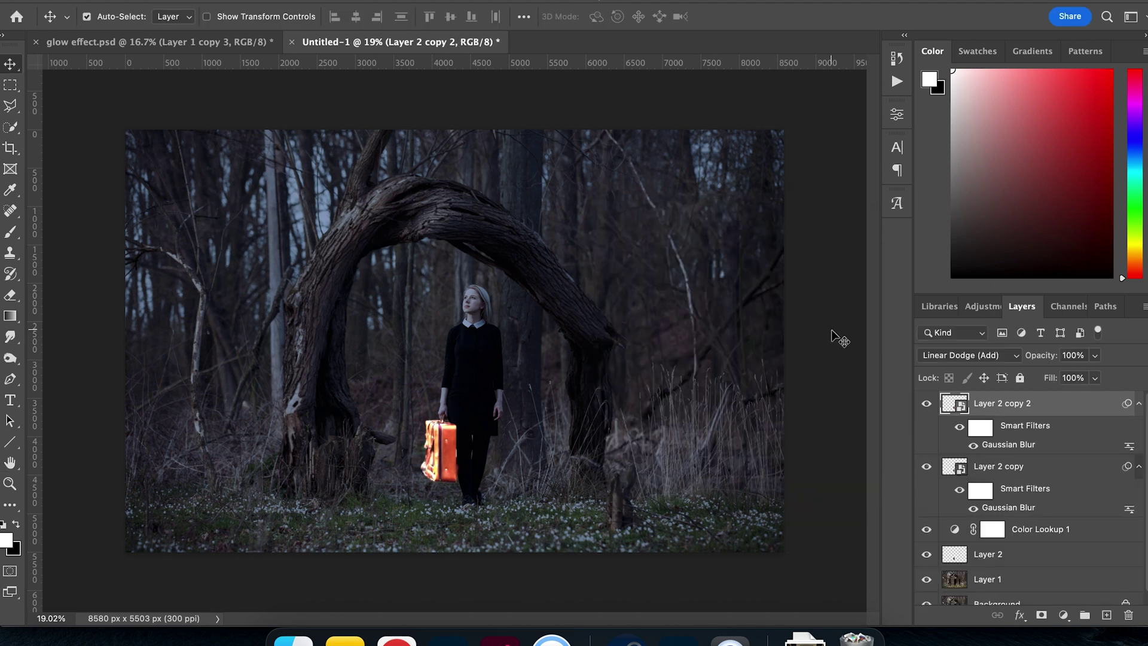
double_click(1004, 446)
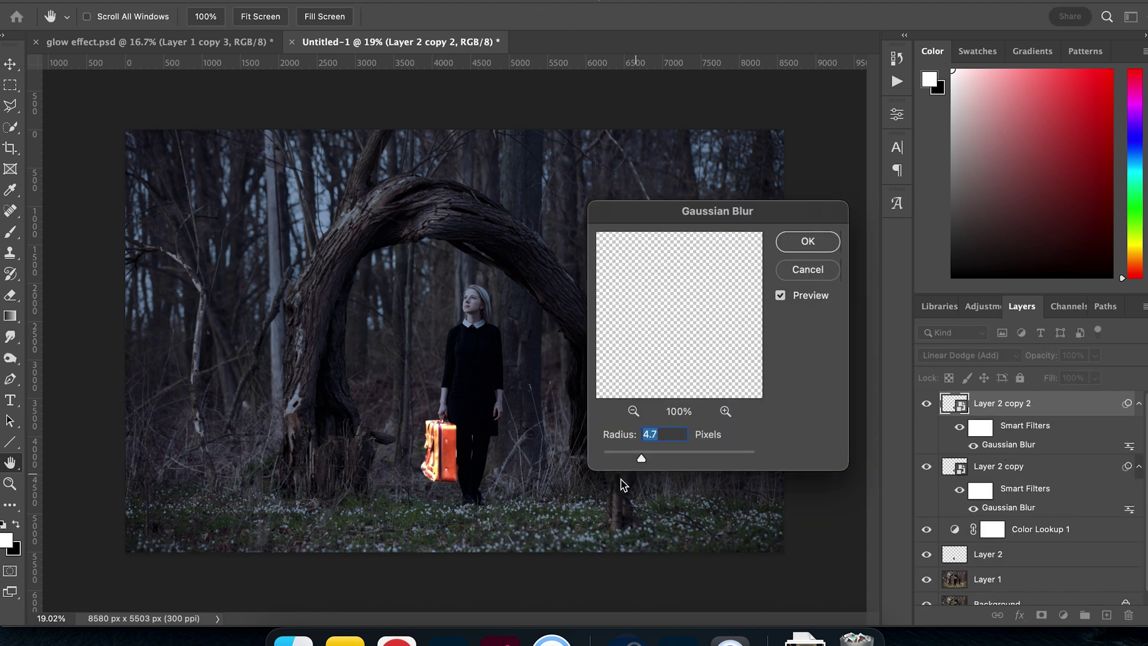
left_click_drag(642, 458, 670, 460)
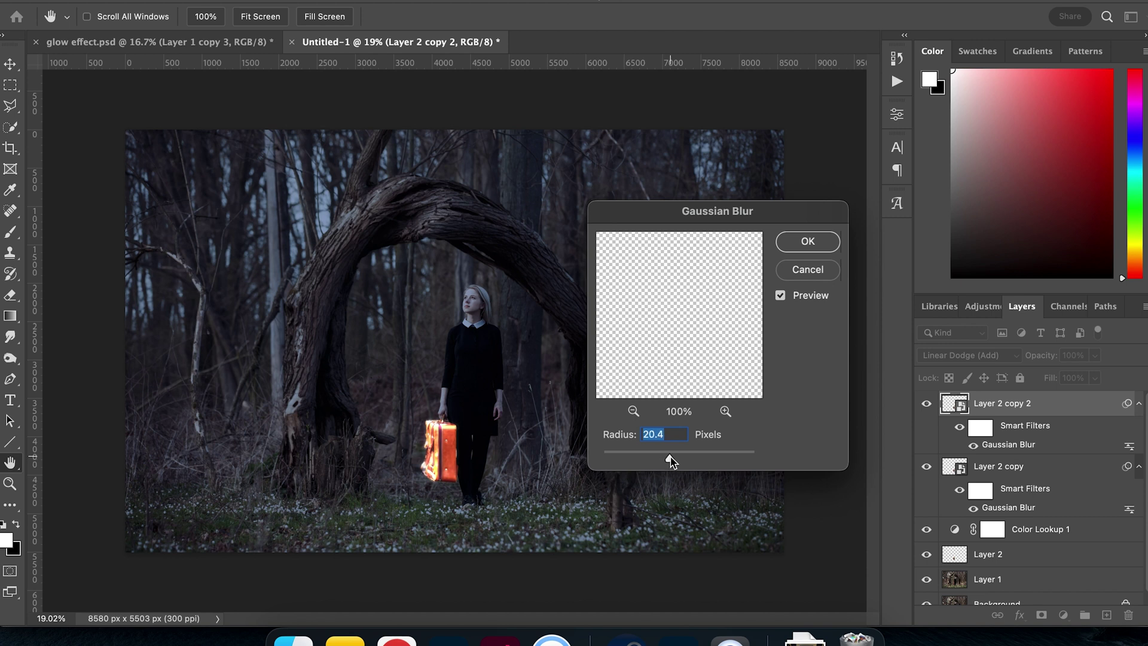
left_click(810, 242)
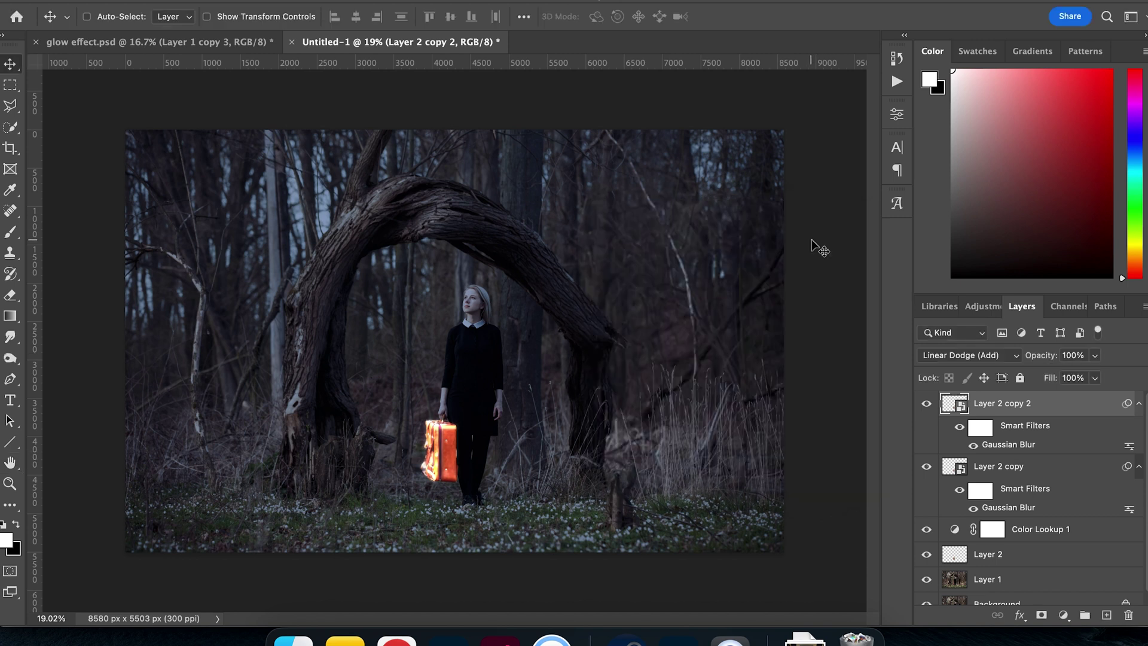
Step: Duplicate Layer 2 copy 2 and set the new copy's Gaussian Blur radius to 147.1 pixels
key("super+j")
double_click(1003, 446)
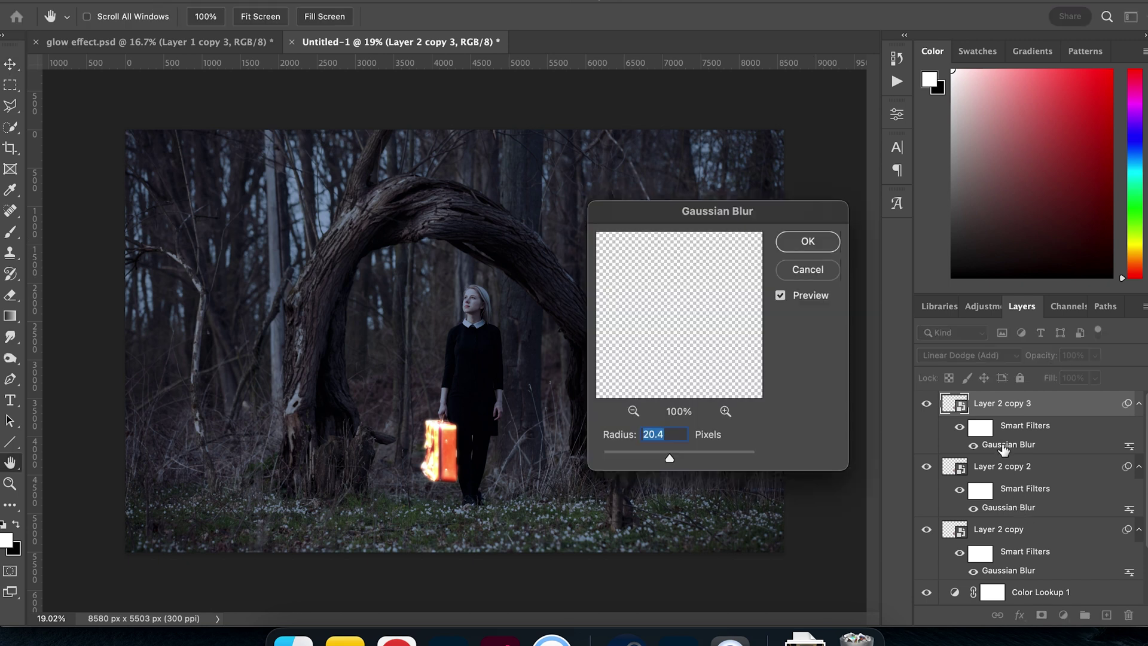
left_click_drag(671, 461, 715, 458)
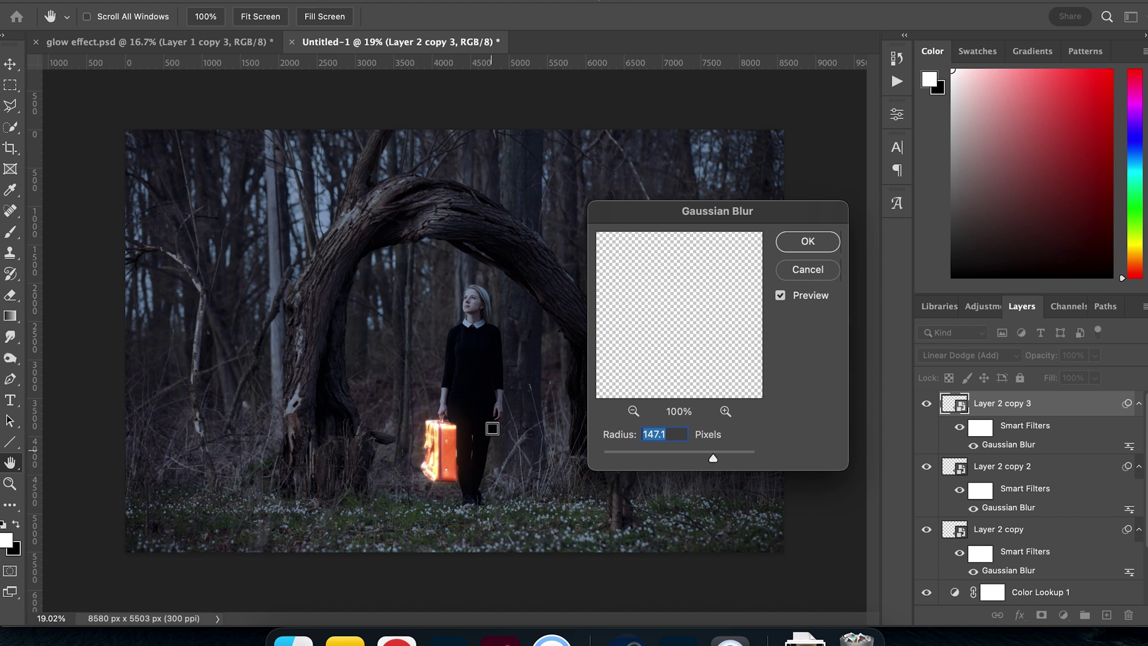
left_click(828, 242)
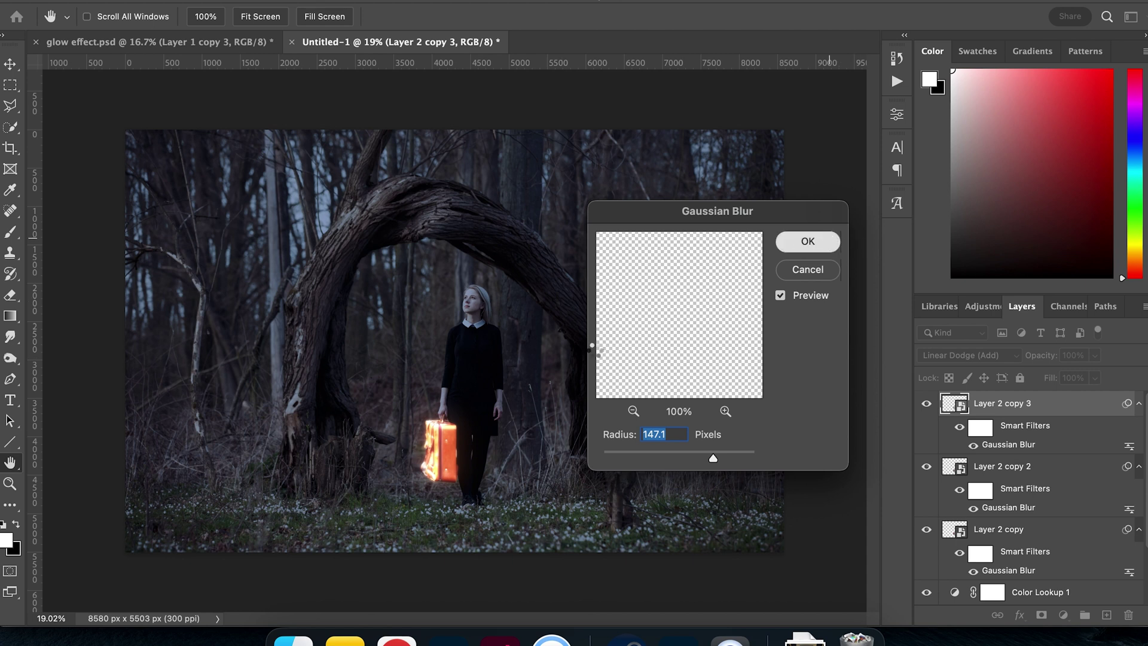
Step: Inspect the suitcase glow up close by hiding and reshowing Layer 2 copy 3 and Layer 2 copy 2 in turn
scroll(455, 457, "up", 6)
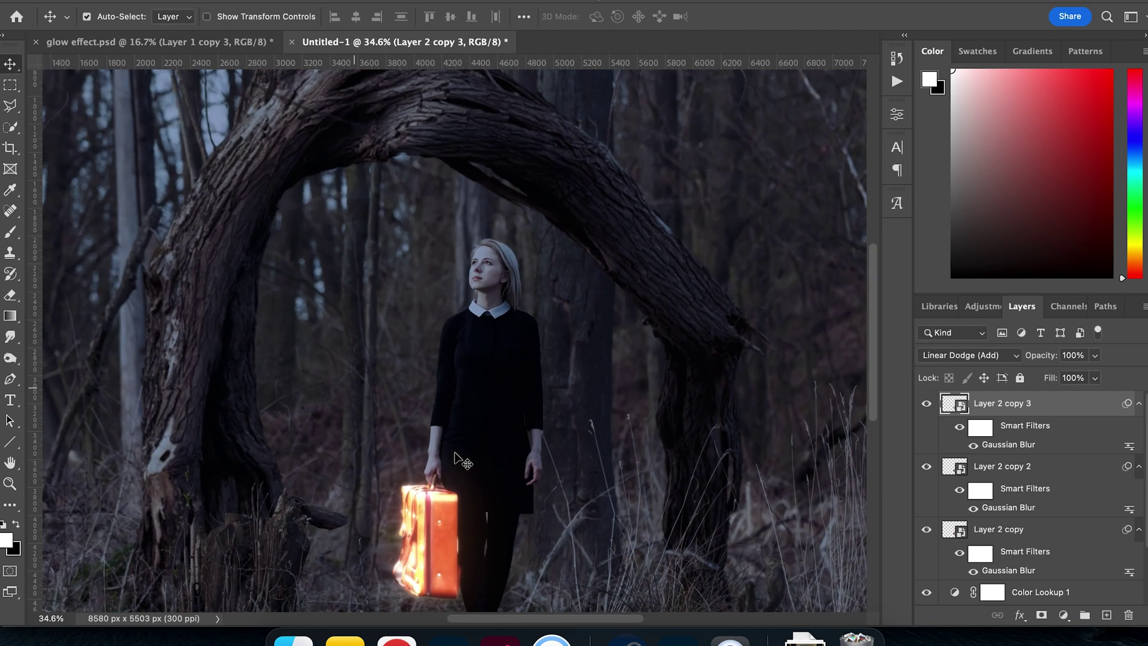
scroll(456, 457, "down", 4)
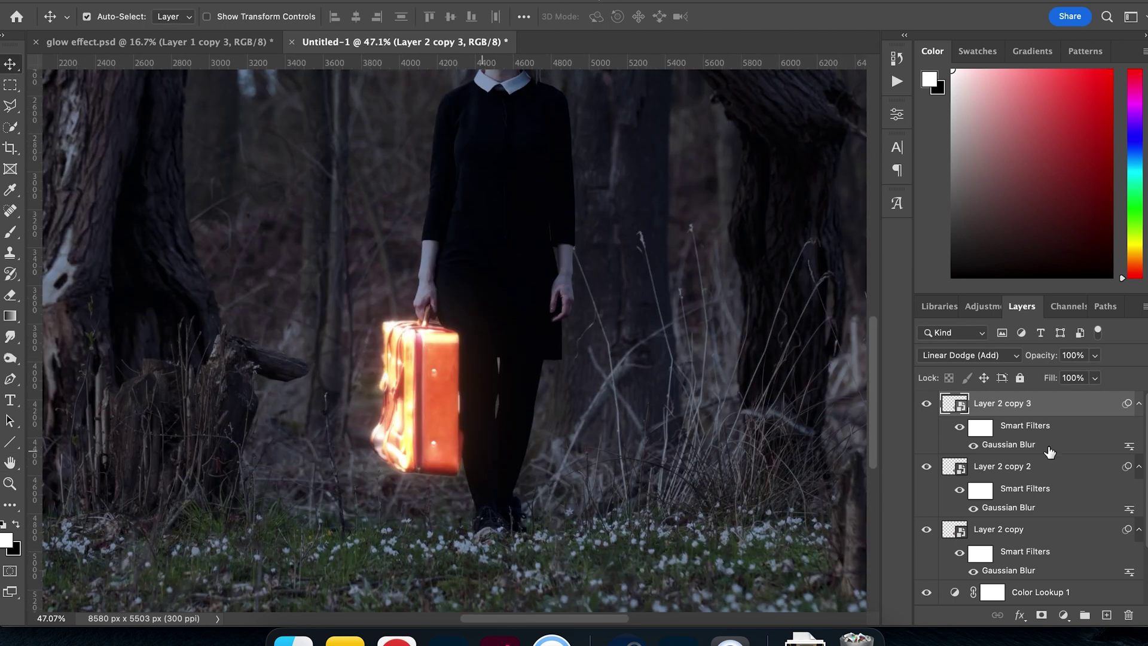
left_click(928, 405)
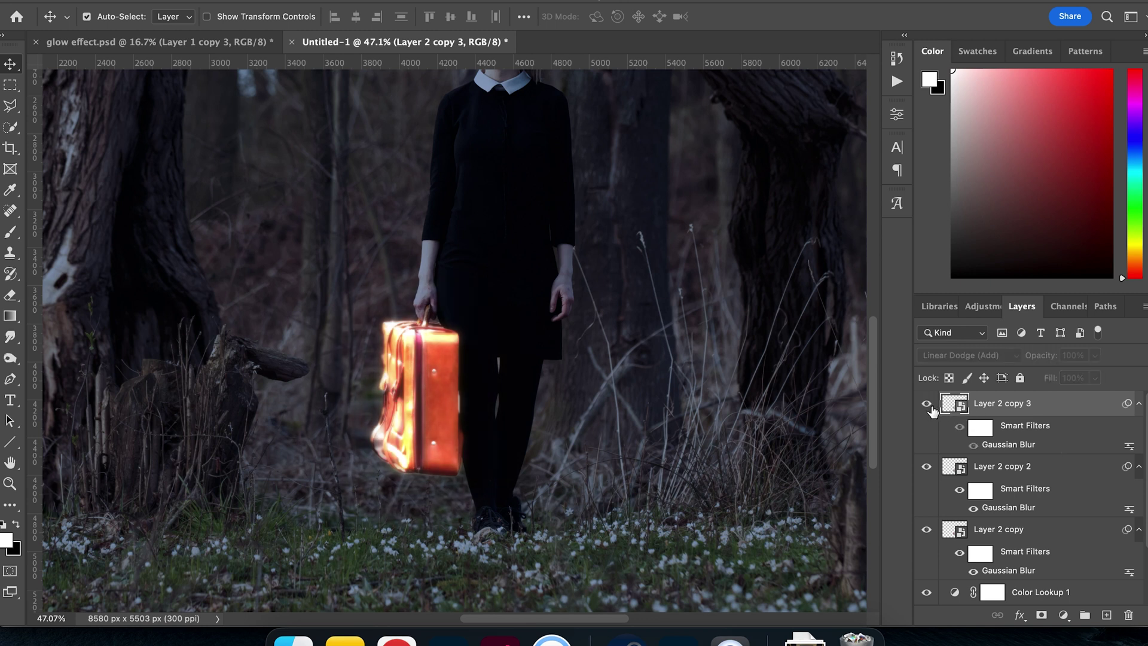
left_click(928, 405)
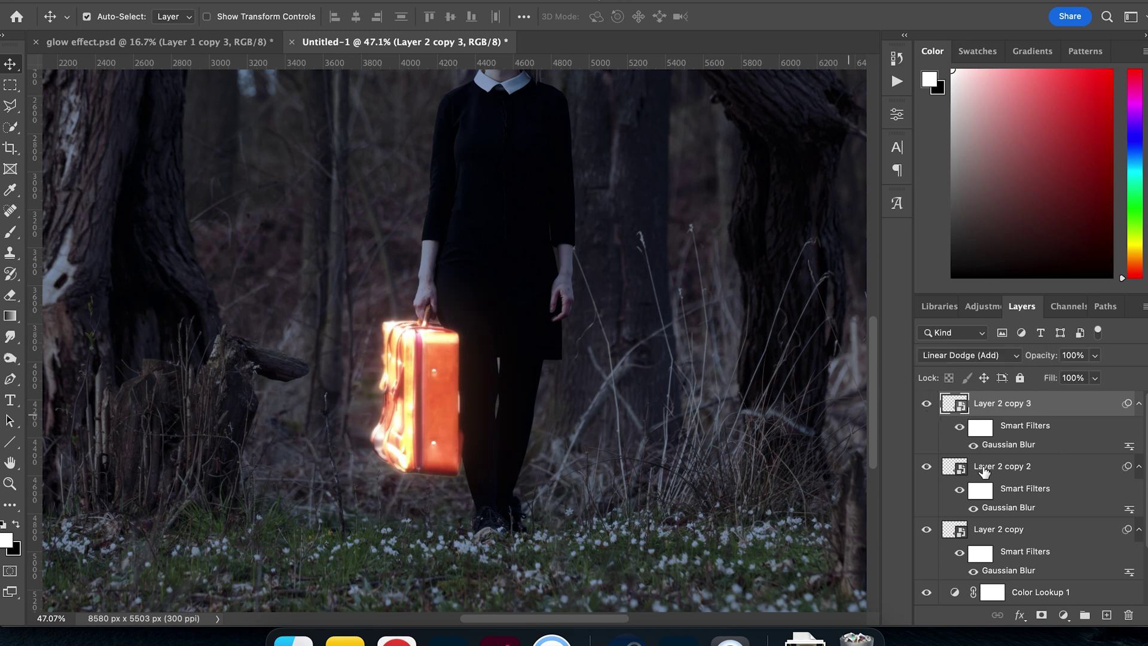
left_click(928, 467)
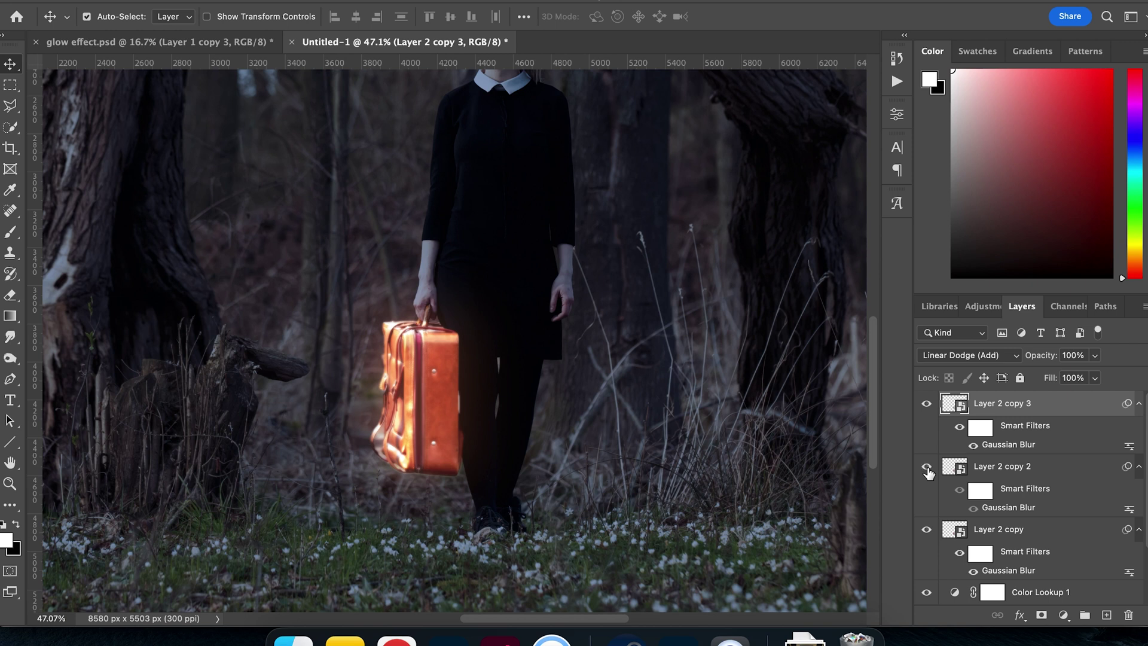
left_click(927, 467)
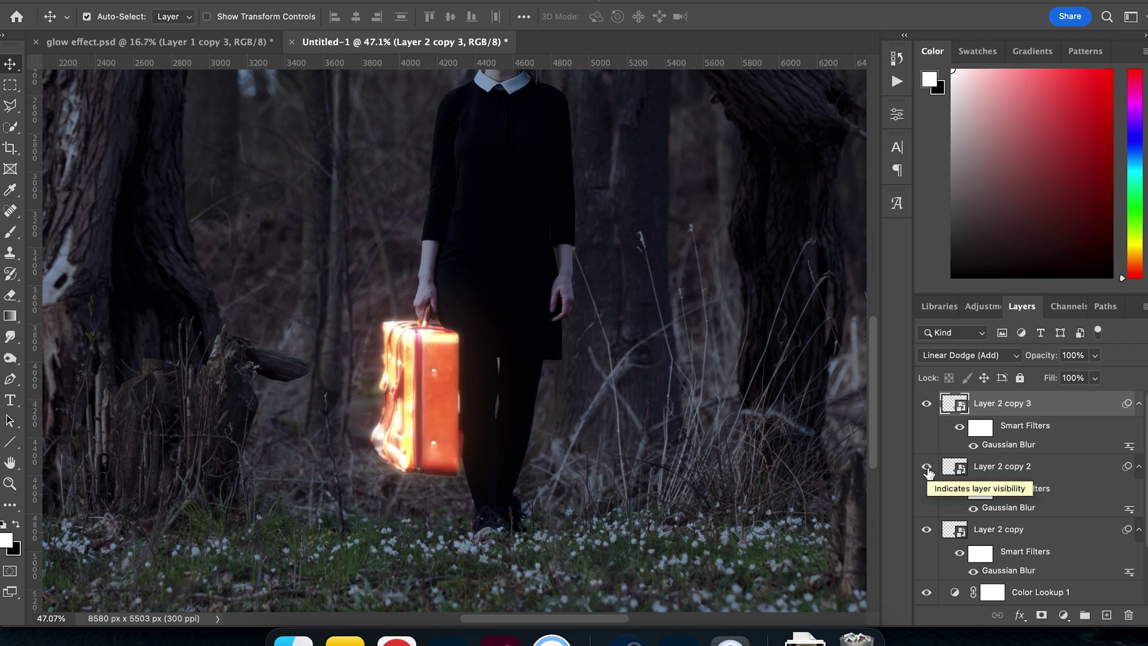
Step: Group the three blurred suitcase copies into Group 1 with Pass Through mode
key("super+minus")
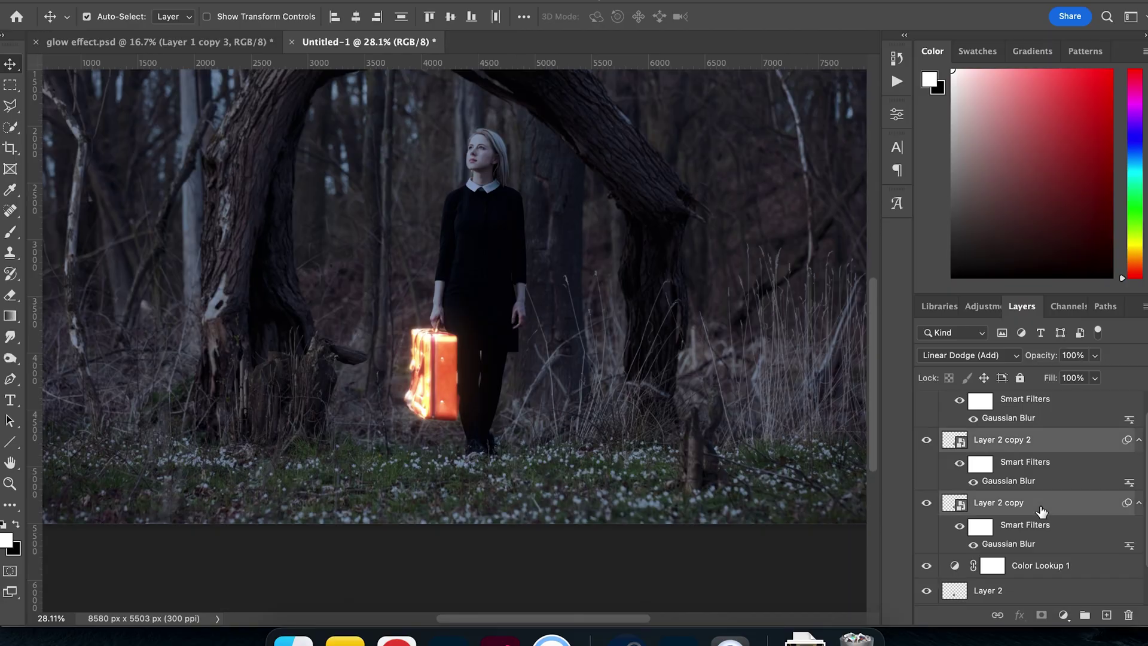
right_click(1041, 511)
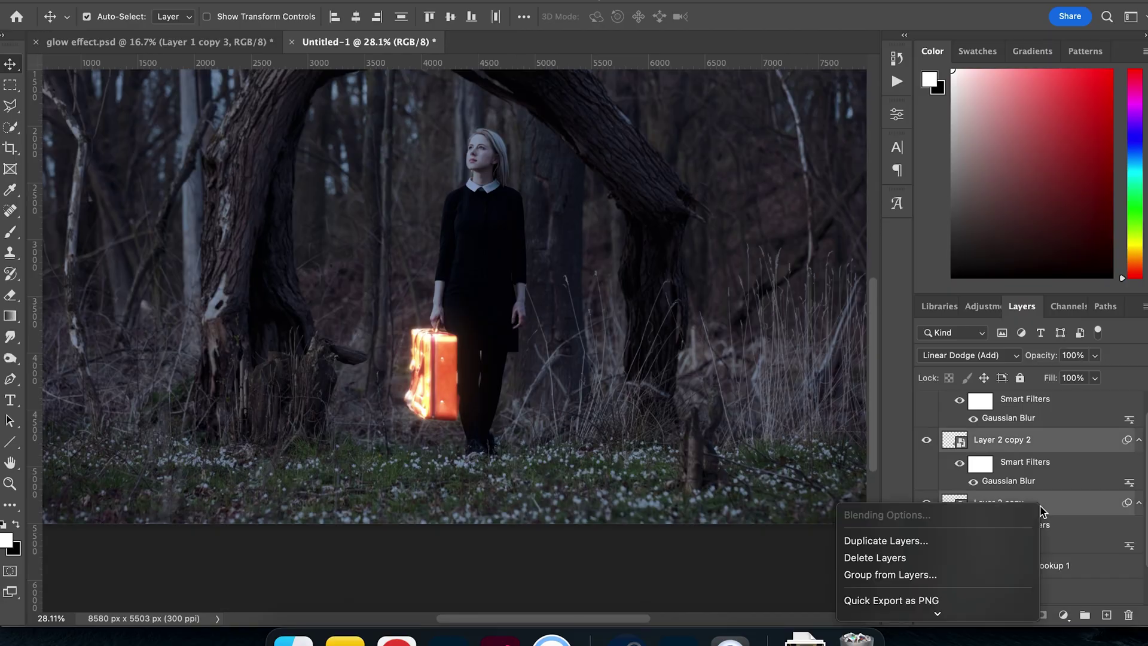
left_click(999, 574)
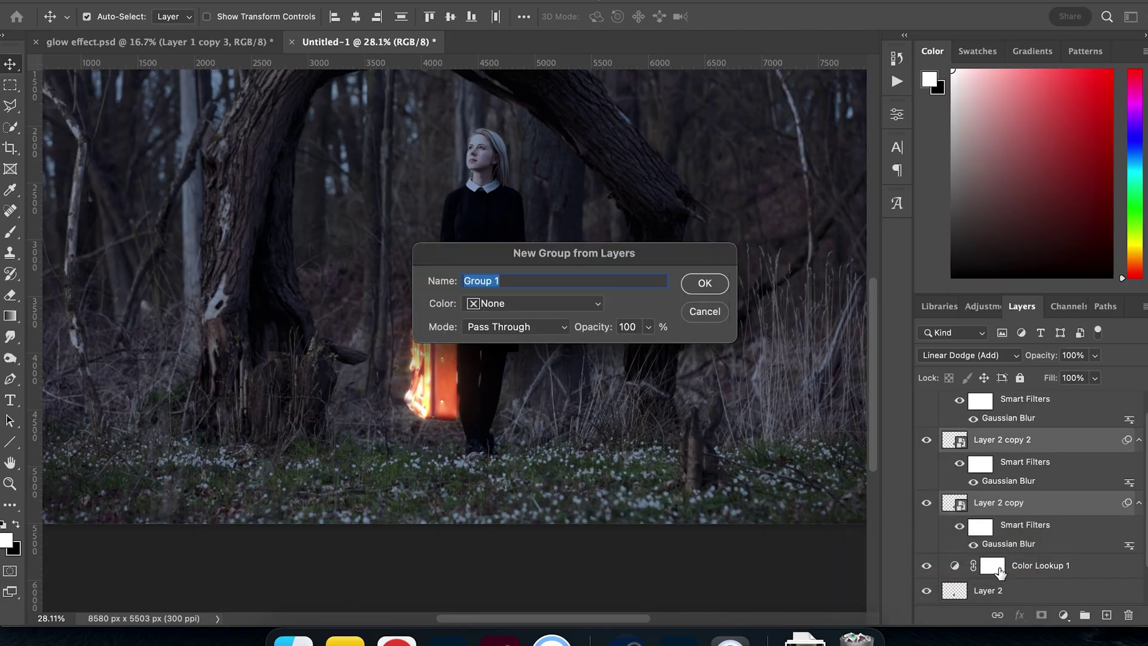
key("Return")
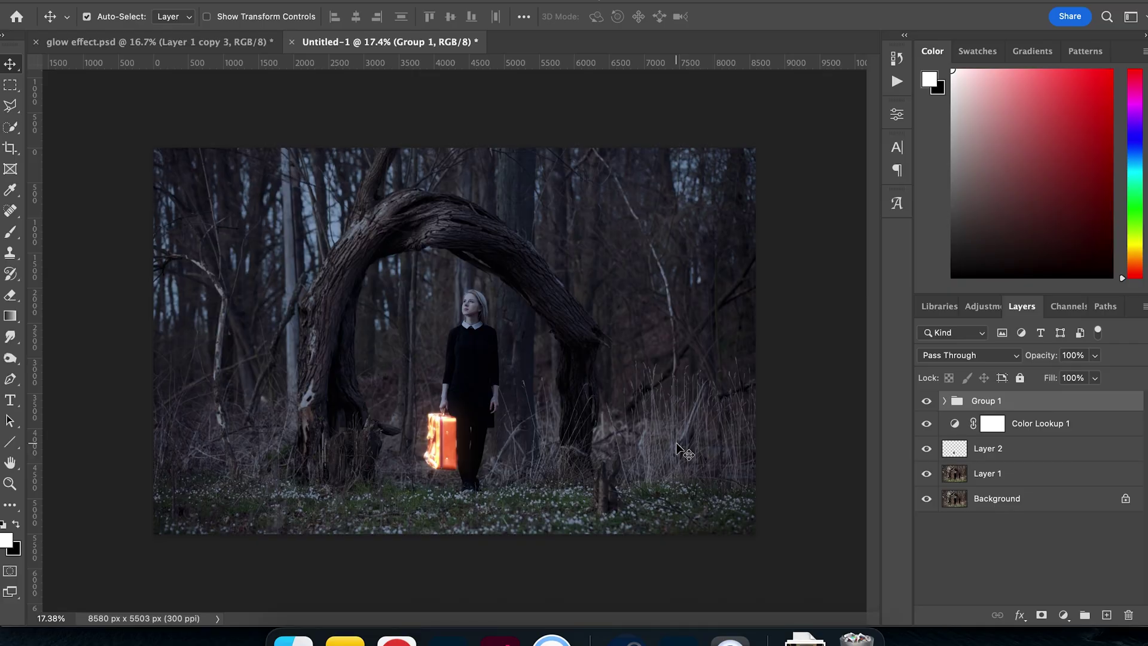
Step: Add a Hue/Saturation adjustment layer clipped to Group 1, with Colorize on, hue set to 188 and saturation raised strongly
left_click(1063, 616)
left_click(1088, 406)
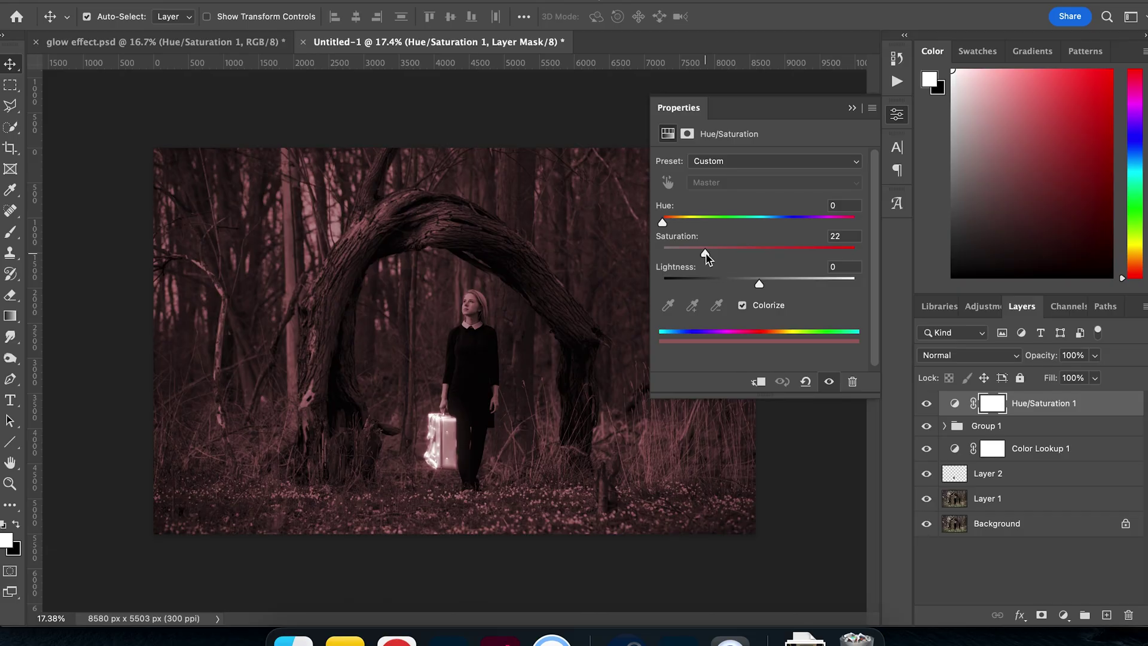
left_click_drag(708, 258, 753, 257)
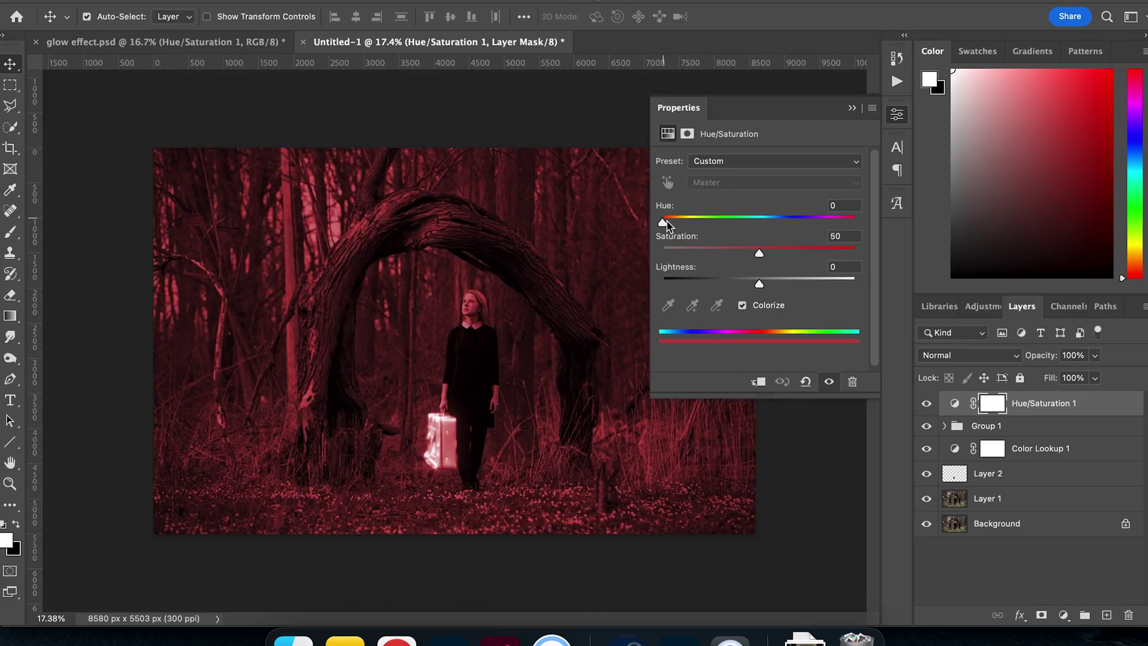
left_click_drag(666, 225, 743, 224)
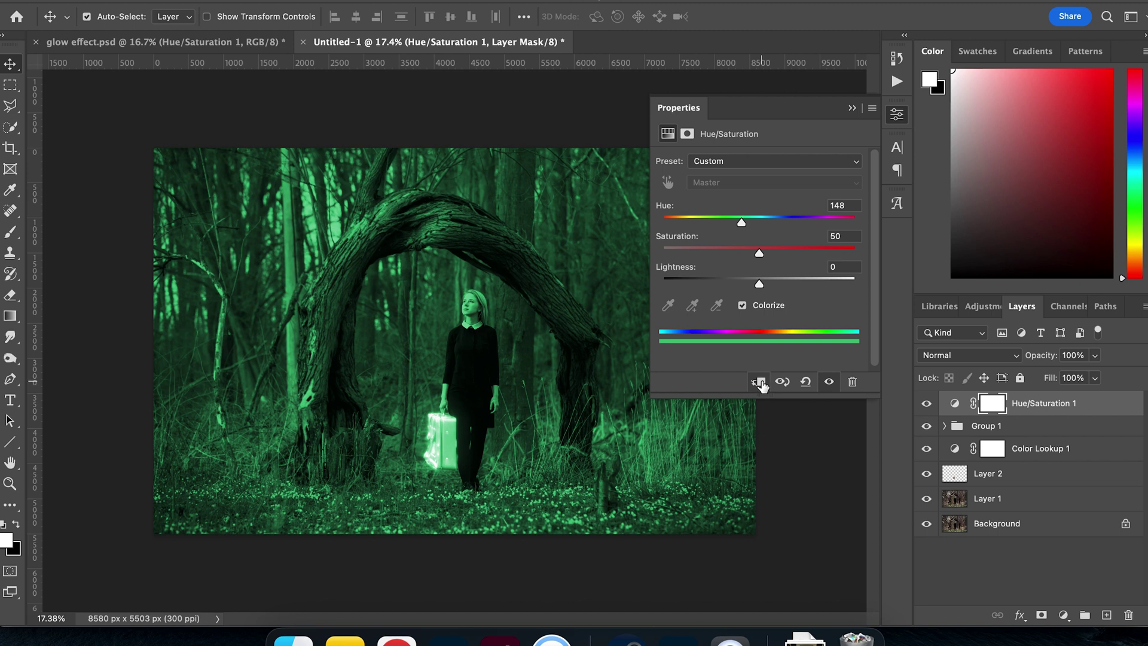
left_click(760, 382)
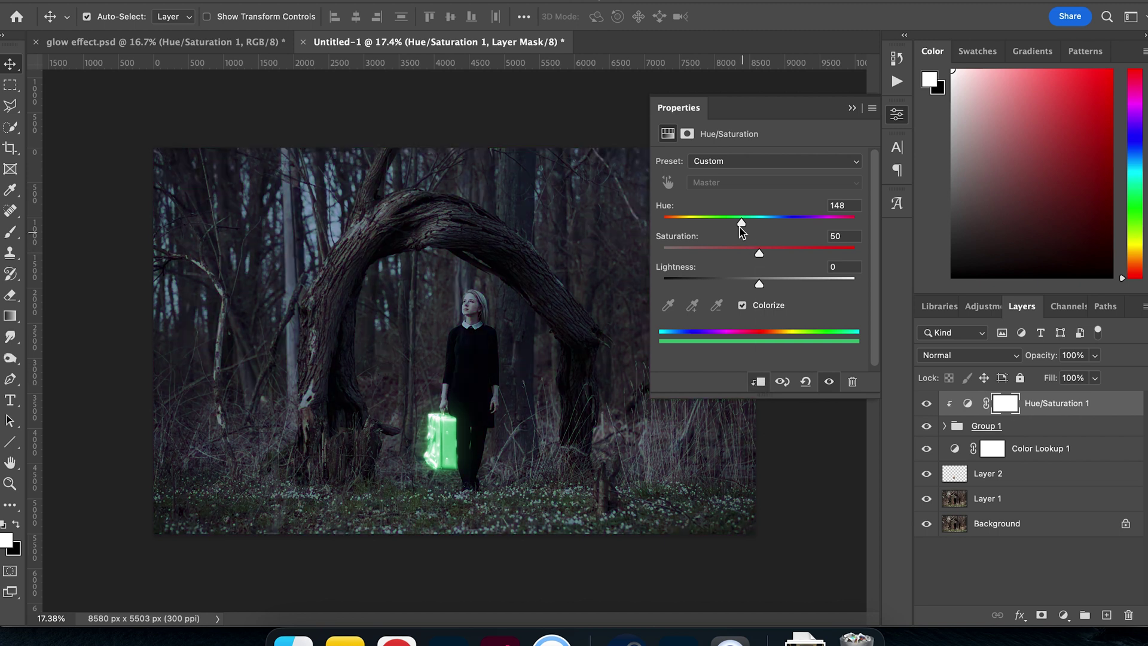
left_click_drag(741, 225, 766, 226)
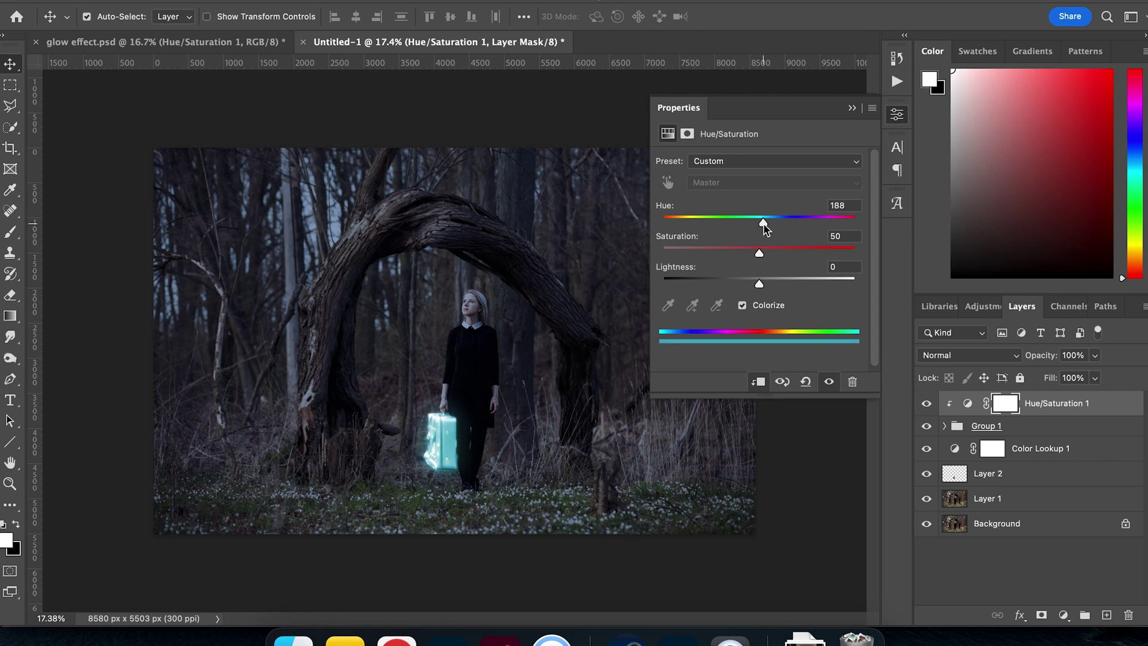
left_click_drag(762, 256, 854, 265)
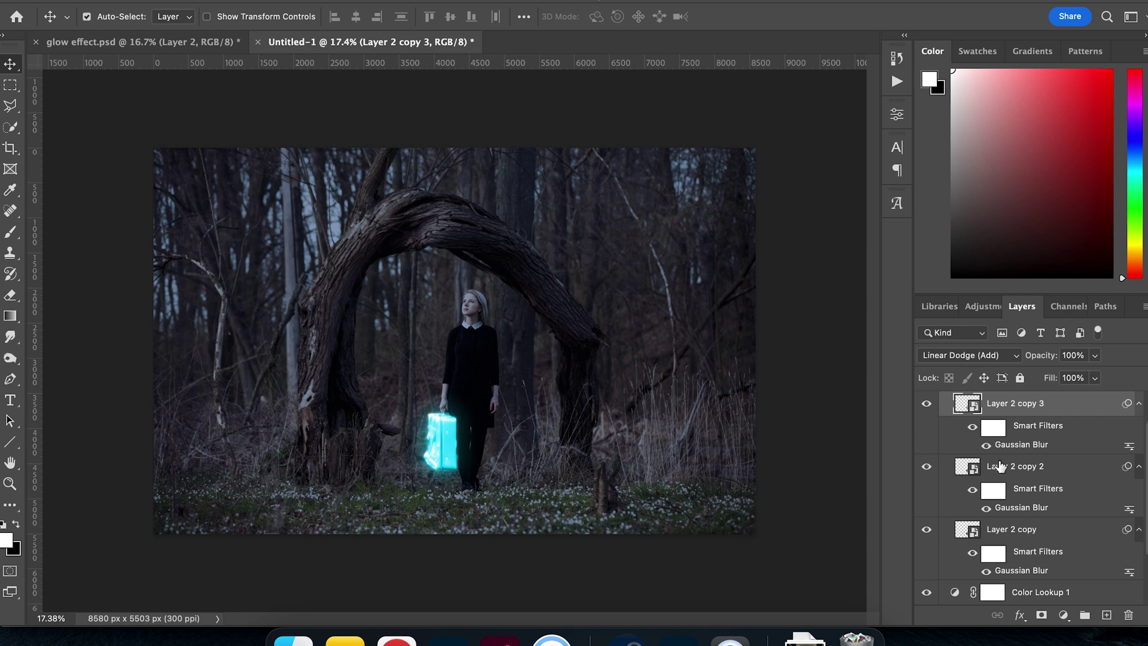
Step: Create a new empty layer in Normal mode above Layer 2 copy 3 inside Group 1
scroll(1022, 421, "up", 2)
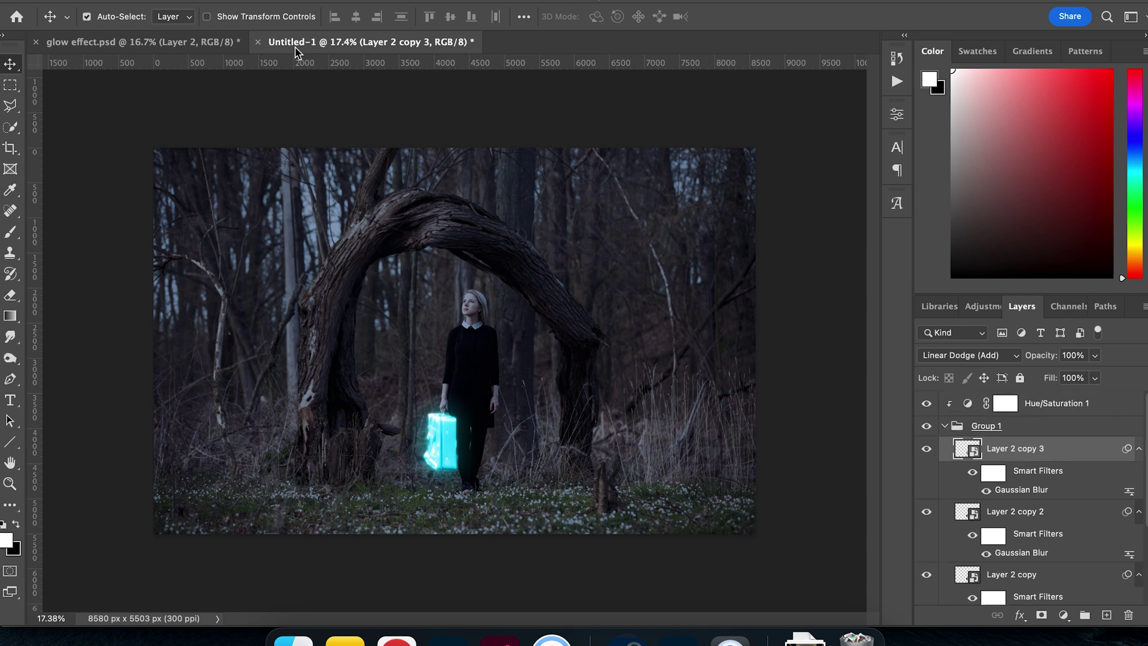
left_click(239, 0)
mouse_move(329, 2)
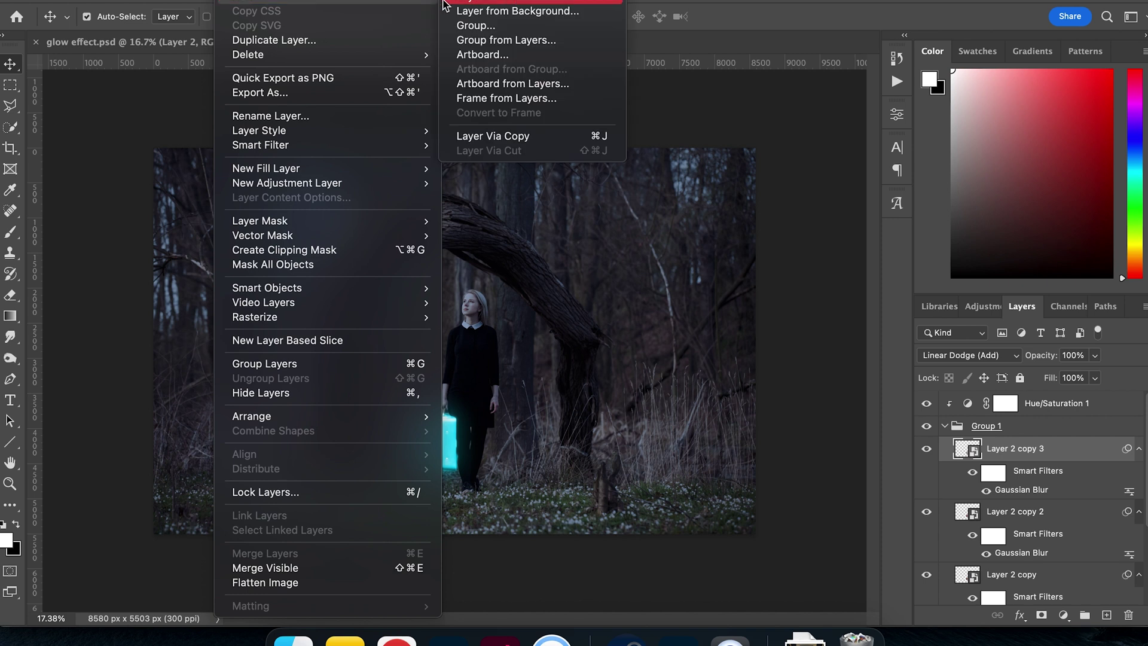
left_click(478, 2)
left_click(718, 263)
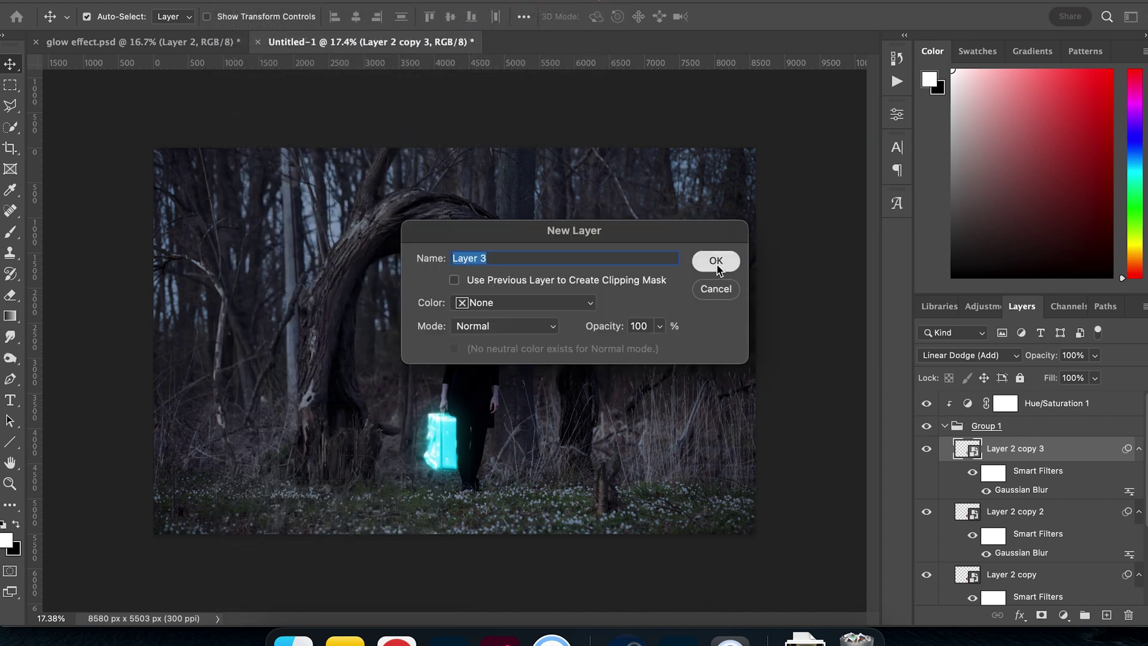
Step: Paint a white glow over the suitcase on Layer 3 with a Soft Round brush at 1800 px and 54% flow
left_click(10, 233)
left_click(96, 24)
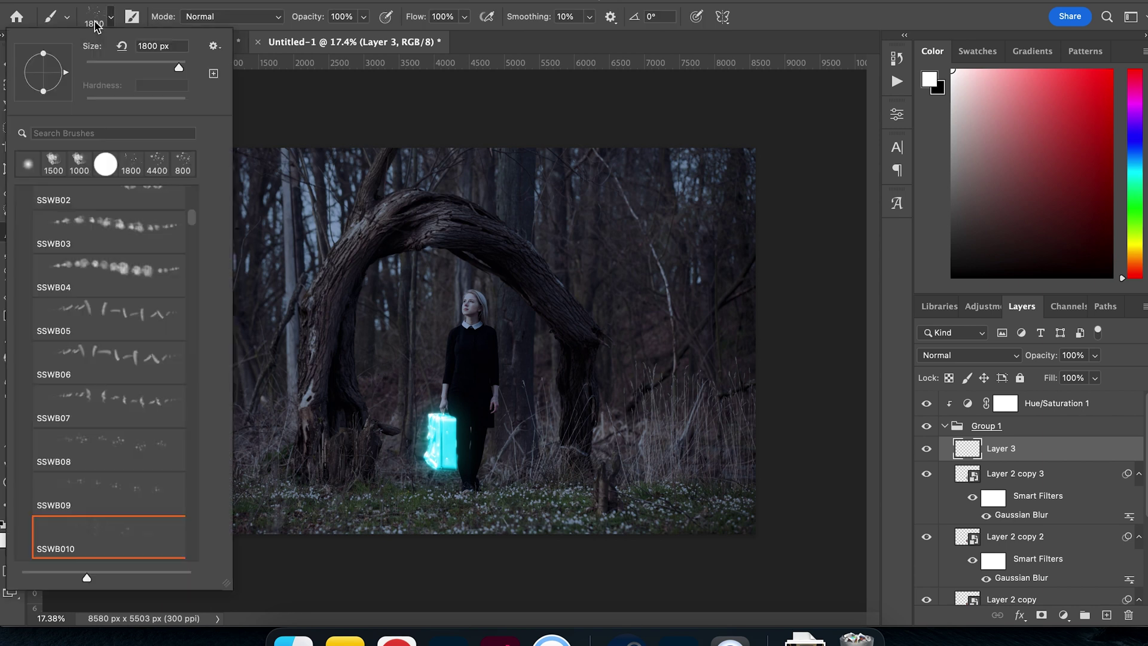
left_click(28, 164)
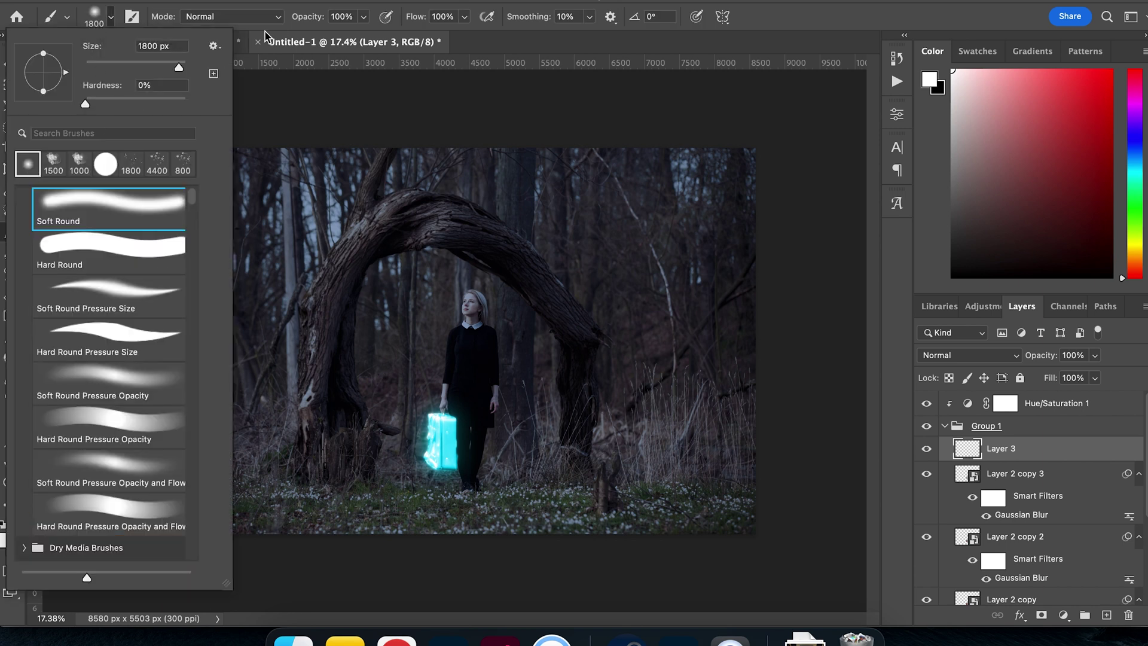
left_click(454, 17)
left_click(464, 18)
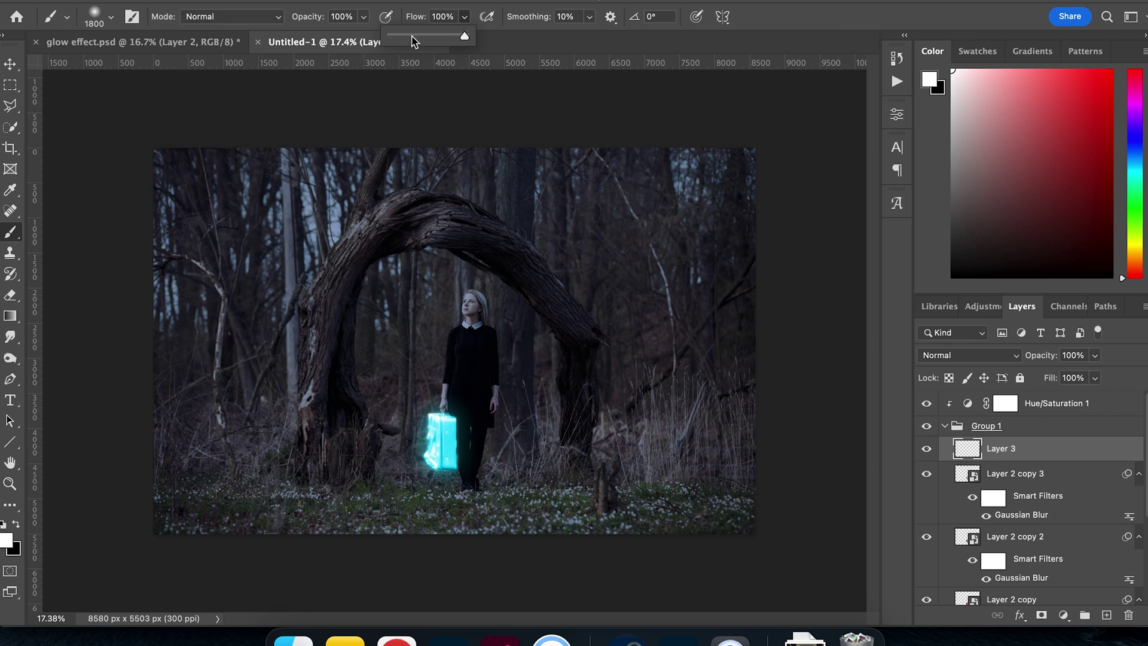
left_click_drag(412, 36, 436, 36)
left_click(432, 8)
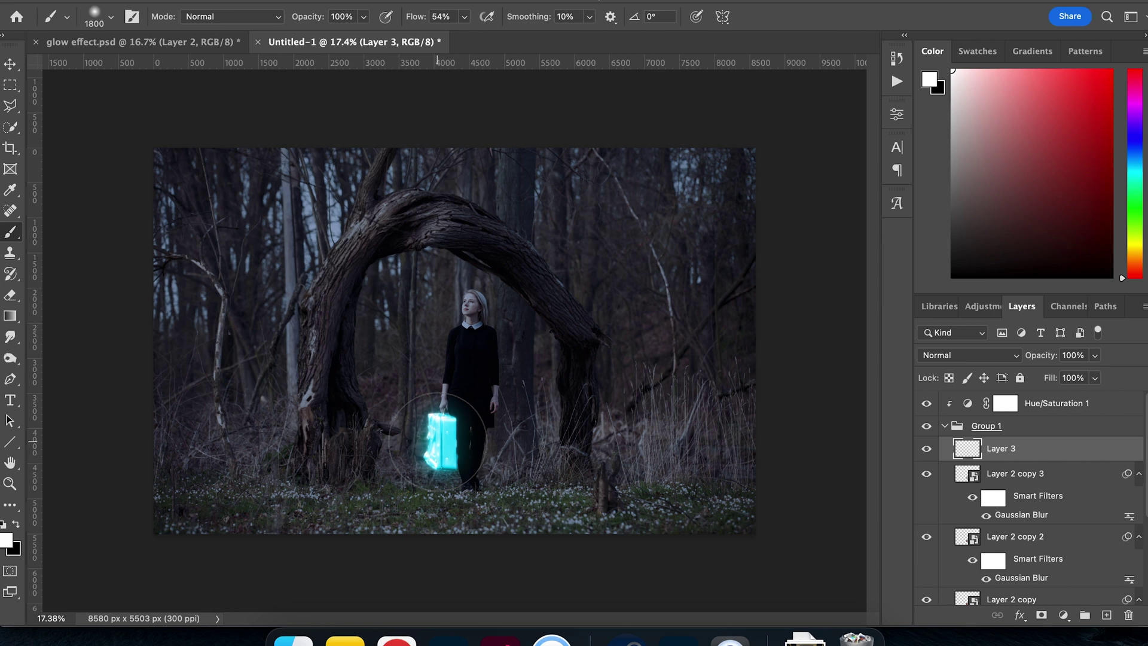
left_click(438, 442)
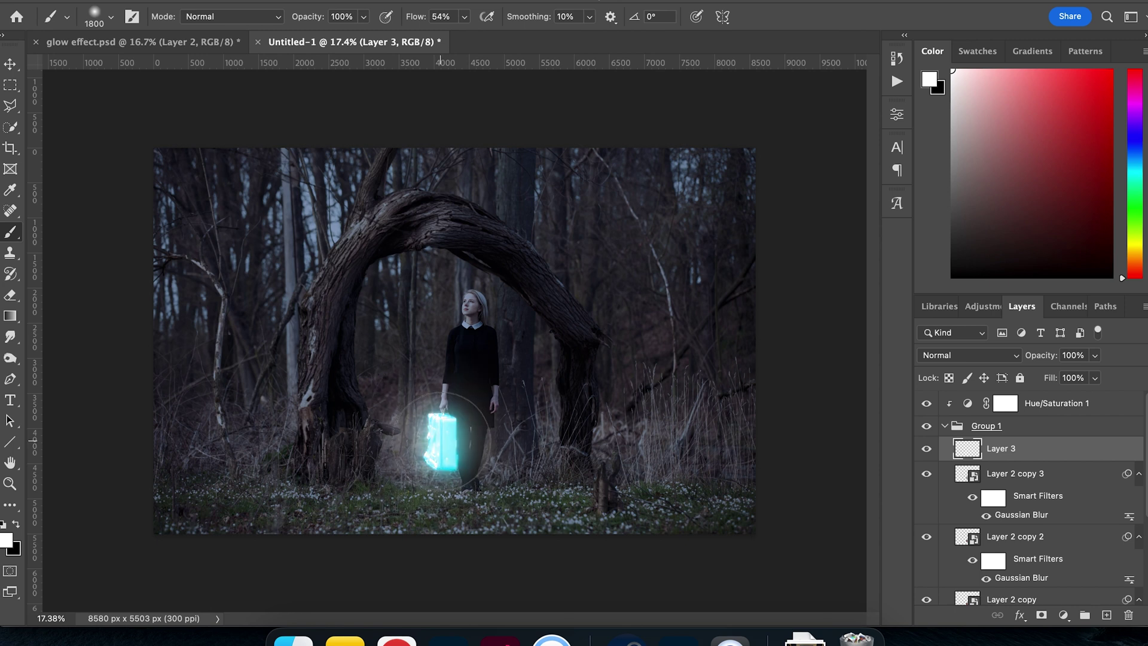
left_click(443, 440)
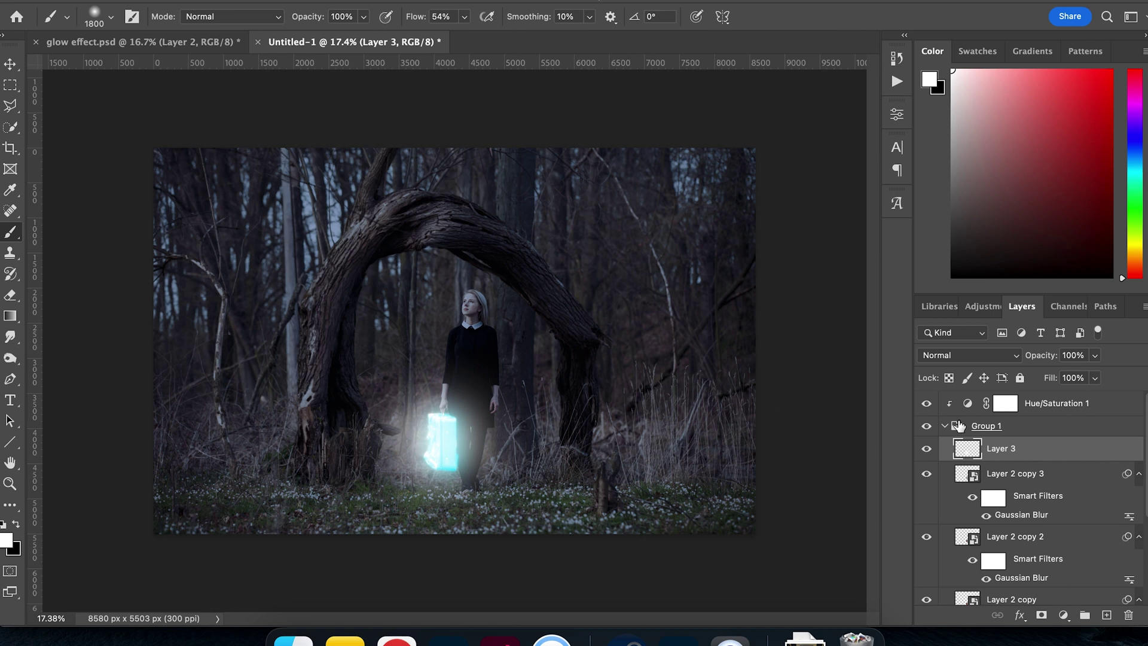
Step: Set Layer 3's blend mode to Soft Light and its opacity to 40%
left_click(1016, 357)
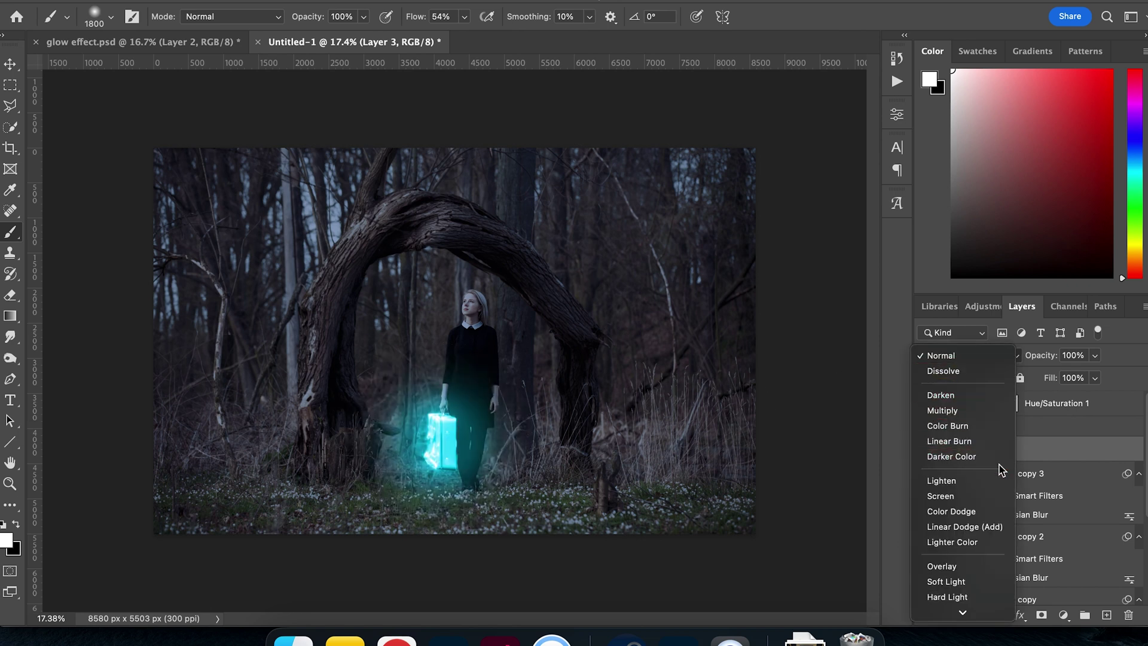
left_click(981, 581)
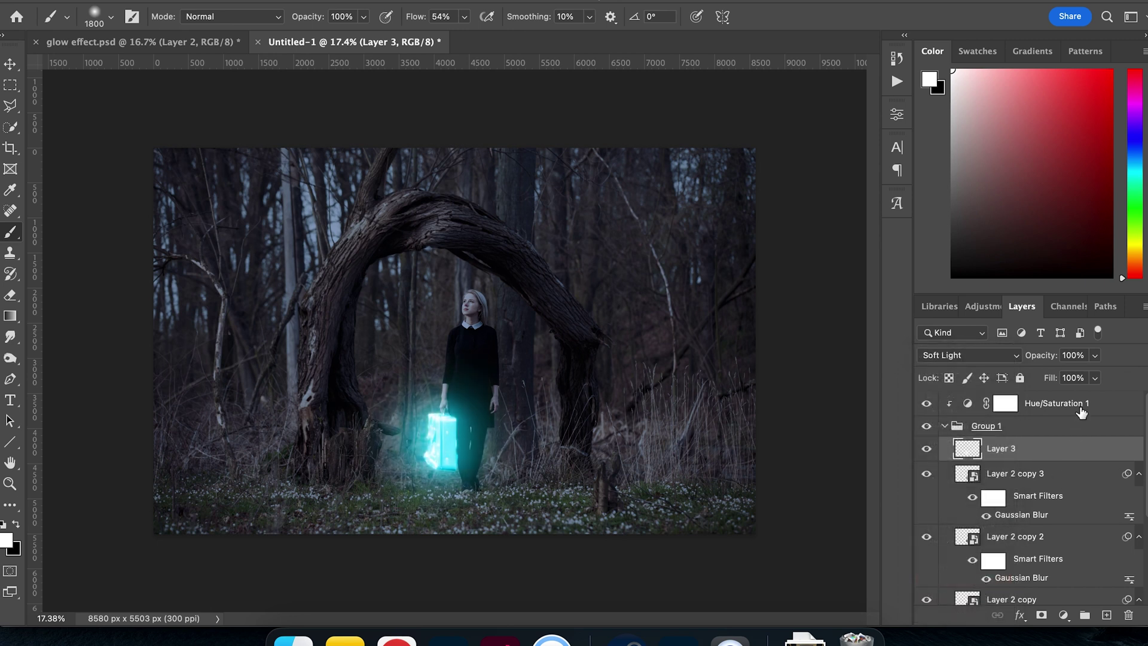
left_click(1095, 356)
mouse_move(1093, 377)
left_mouse_down()
mouse_move(1076, 378)
mouse_move(1111, 380)
mouse_move(1057, 379)
mouse_move(1075, 379)
left_mouse_up()
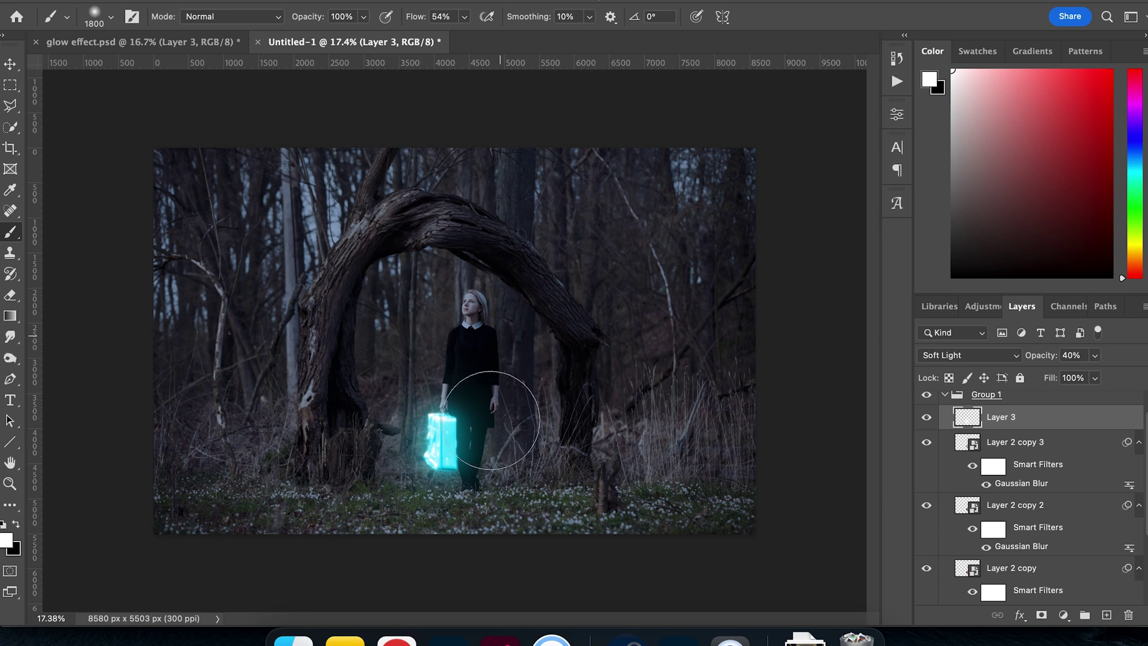
Step: Create a new empty layer in Normal mode above the Hue/Saturation 1 adjustment layer
scroll(1002, 482, "up", 1)
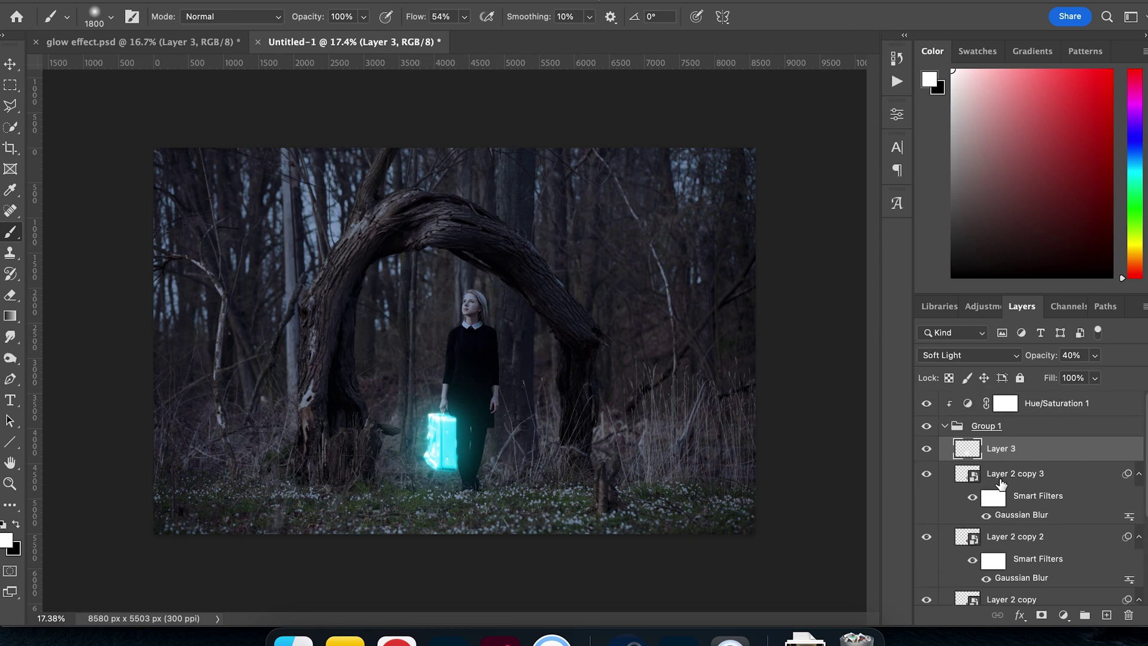
left_click(1067, 406)
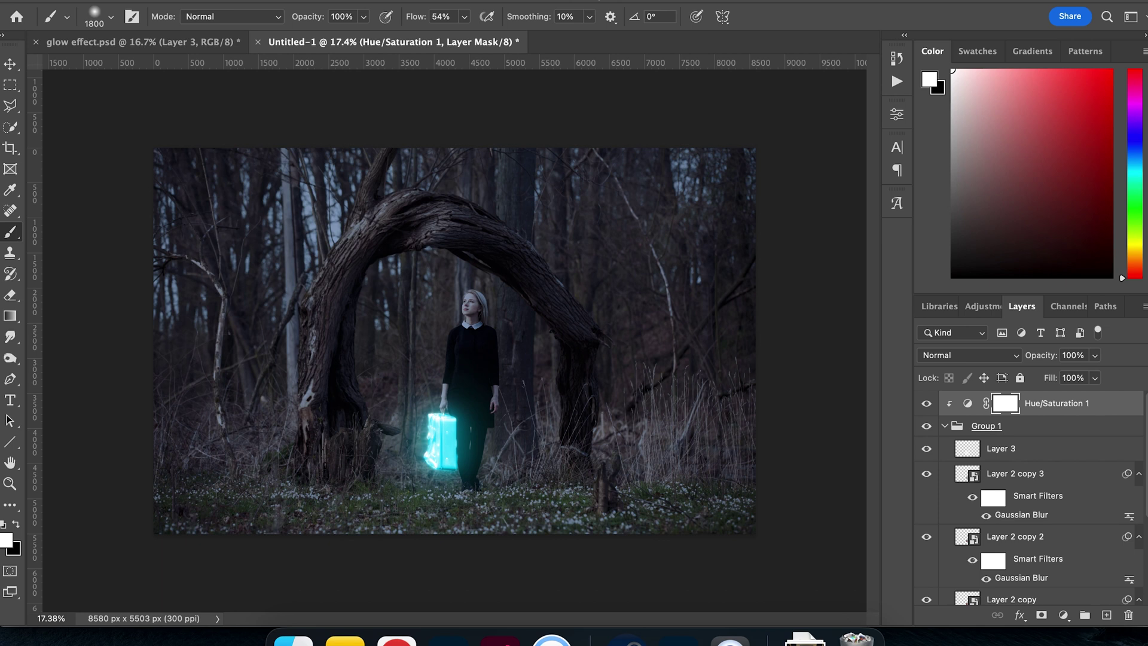
left_click(236, 1)
mouse_move(418, 1)
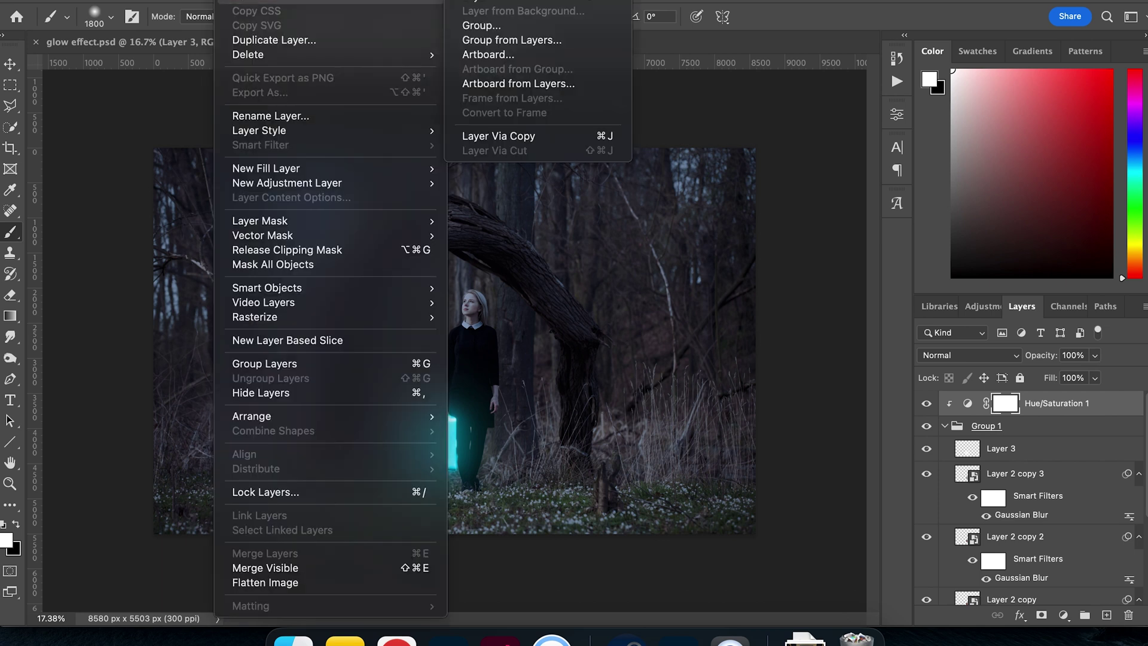
left_click(472, 1)
key("Return")
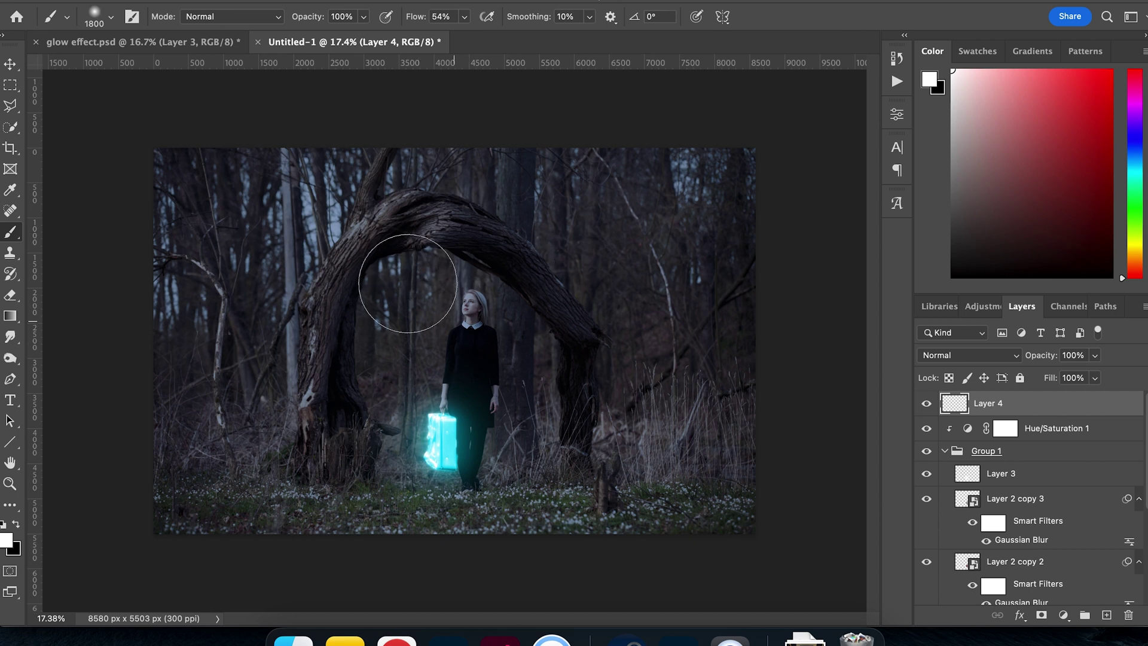
Step: Set the brush to 29% flow and 1200 px, with the foreground color sampled from the suitcase glow as #54e4fd
left_click(464, 17)
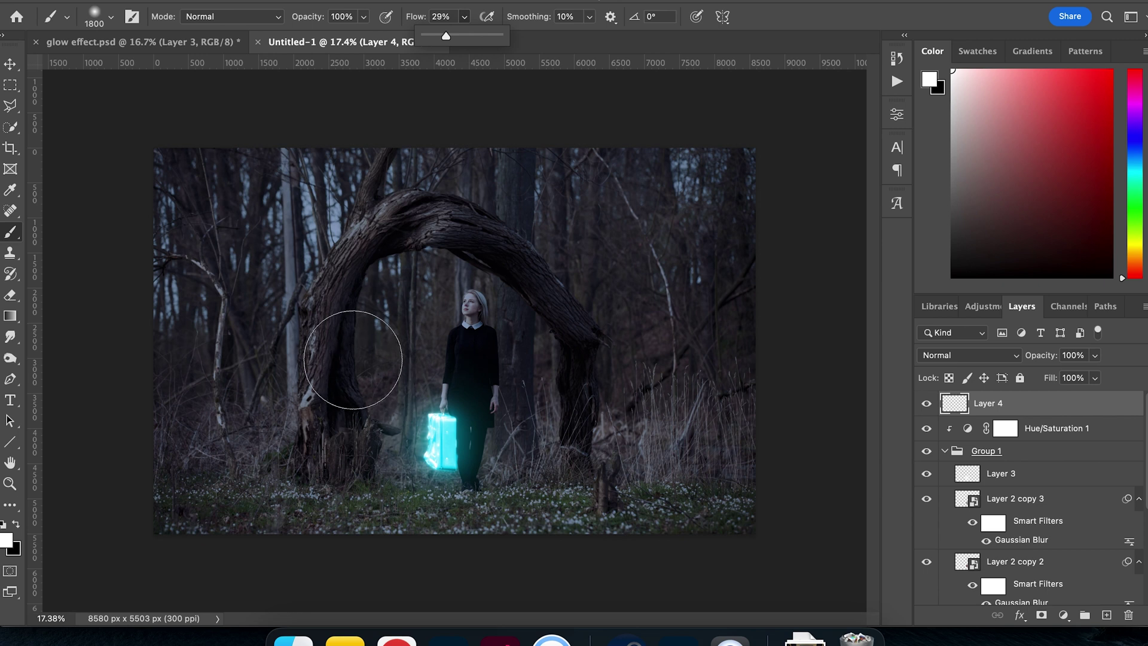
left_click(5, 543)
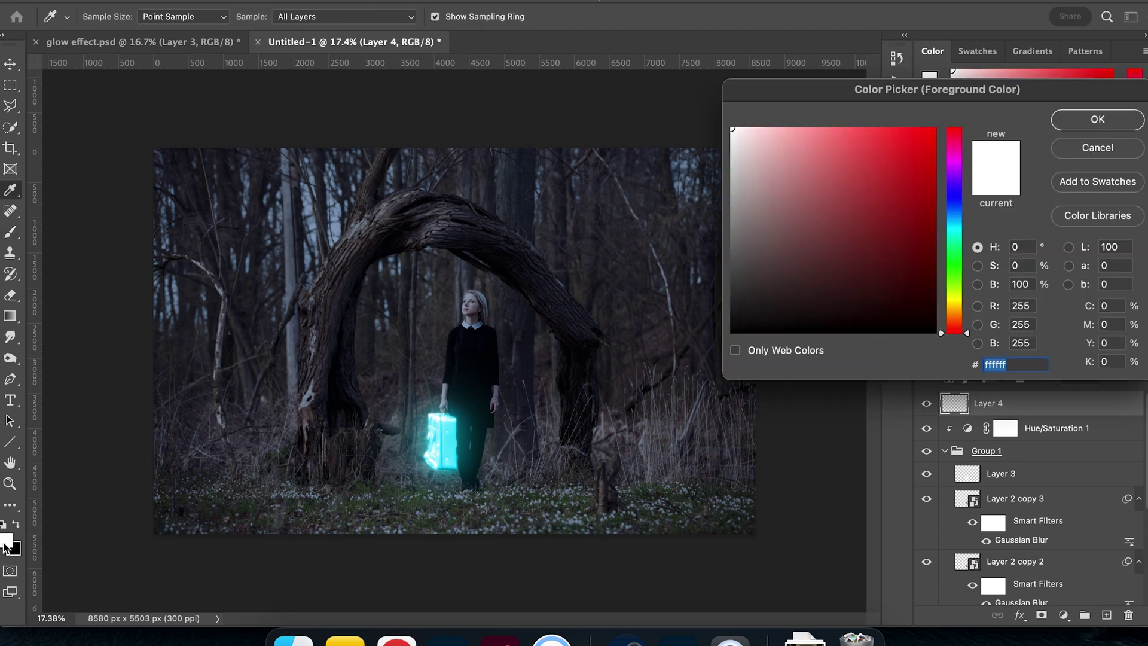
left_click(456, 423)
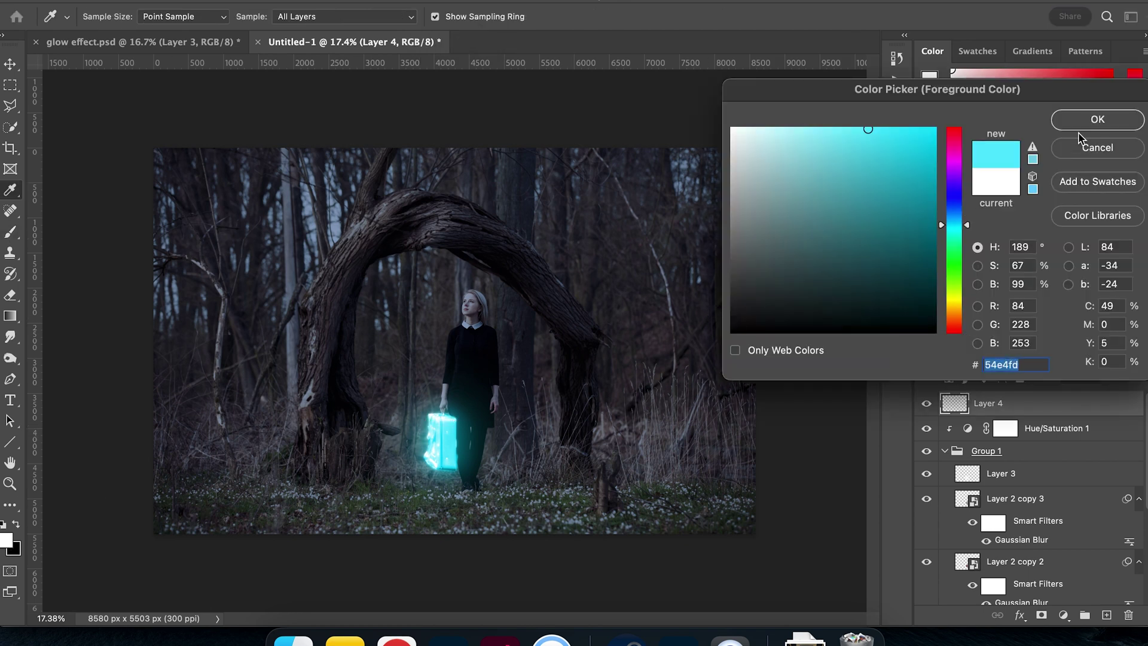
left_click(1096, 120)
key("bracketleft")
key("bracketleft")
key("bracketleft")
key("bracketleft")
key("bracketleft")
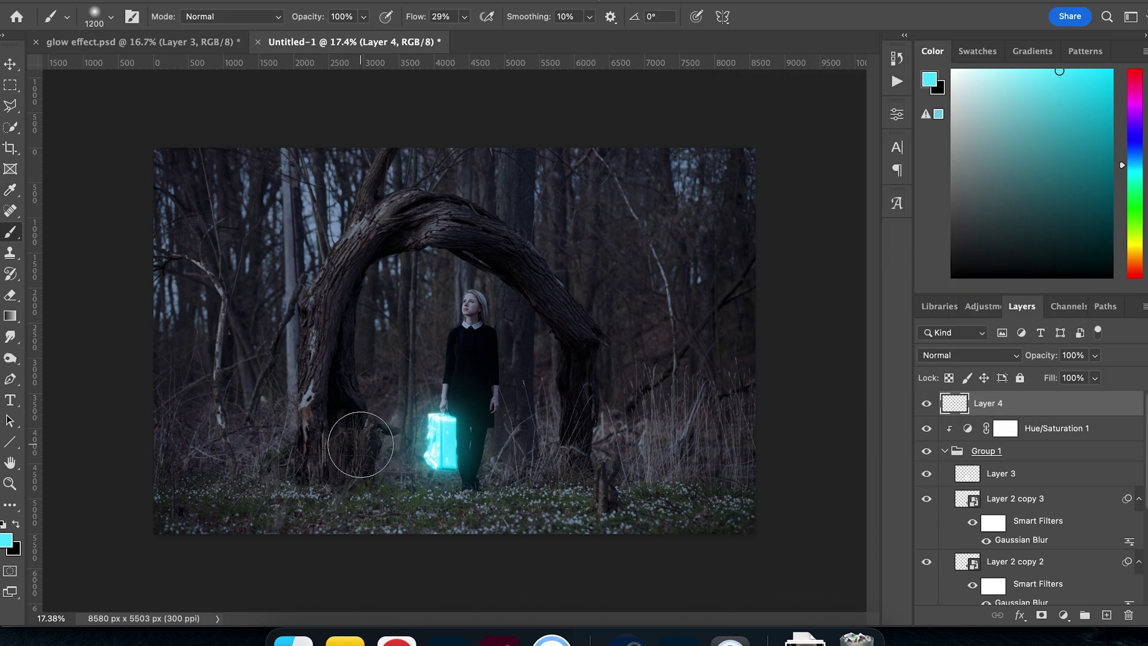
Step: Paint cyan on Layer 4 over the grass below the suitcase and, at 1000 px, along the arch's left trunk and upper underside
left_click_drag(444, 490, 374, 495)
mouse_move(474, 494)
left_mouse_down()
mouse_move(501, 495)
mouse_move(445, 521)
mouse_move(330, 525)
mouse_move(371, 487)
mouse_move(361, 490)
mouse_move(493, 485)
left_mouse_up()
key("bracketleft")
key("bracketleft")
mouse_move(365, 446)
left_mouse_down()
mouse_move(349, 357)
mouse_move(356, 291)
mouse_move(414, 253)
mouse_move(466, 243)
left_mouse_up()
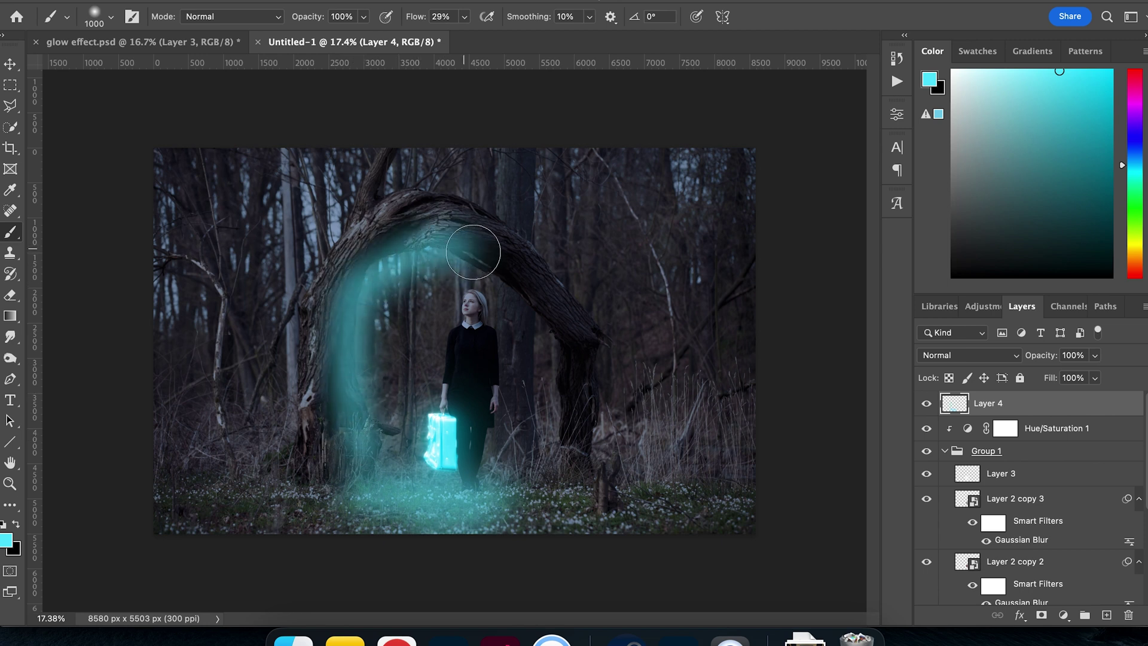
left_click_drag(483, 259, 508, 264)
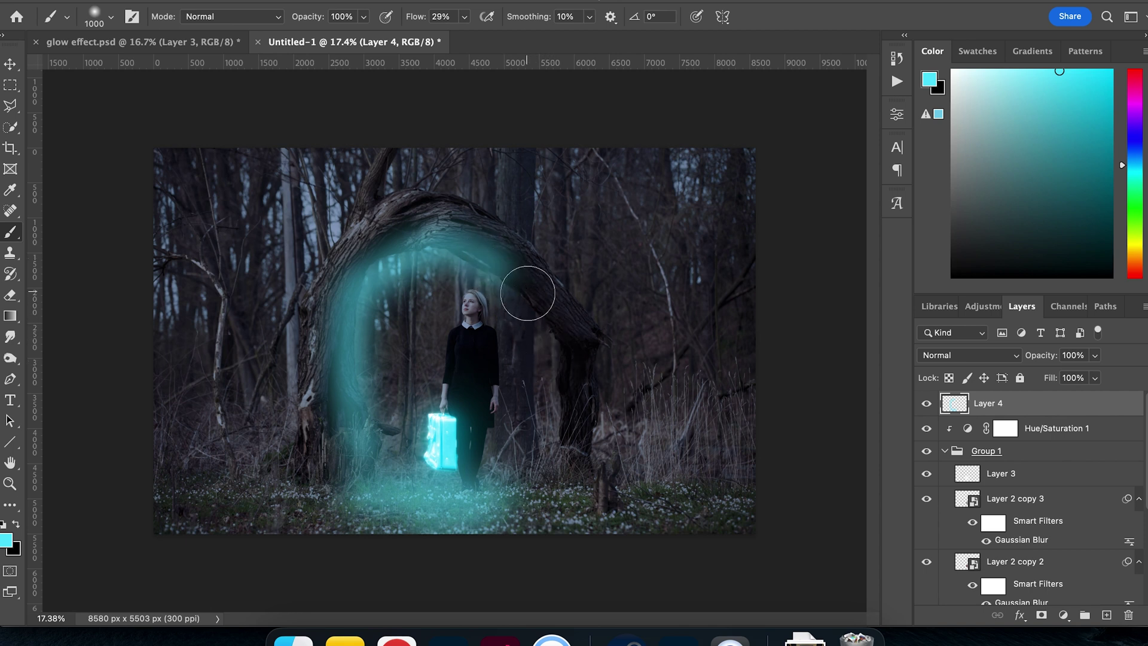
Step: Paint softer cyan light at 17% flow down the arch's right side and over the ground and grass beside the suitcase
left_click(464, 17)
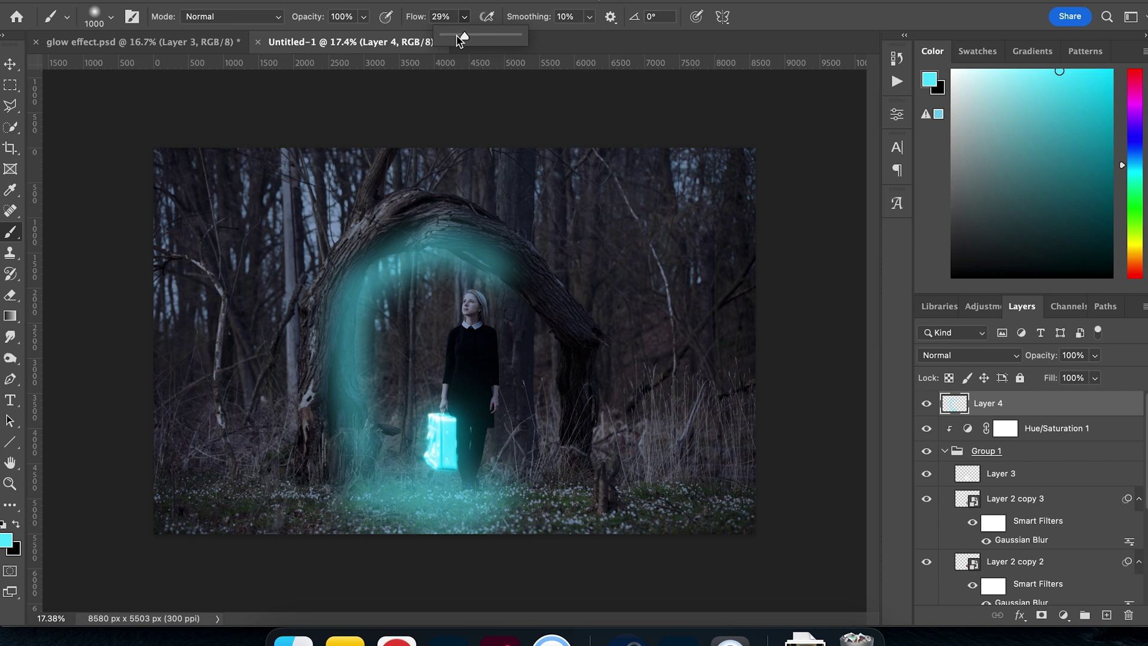
left_click(522, 298)
mouse_move(520, 297)
left_mouse_down()
mouse_move(559, 341)
mouse_move(563, 415)
mouse_move(549, 479)
left_mouse_up()
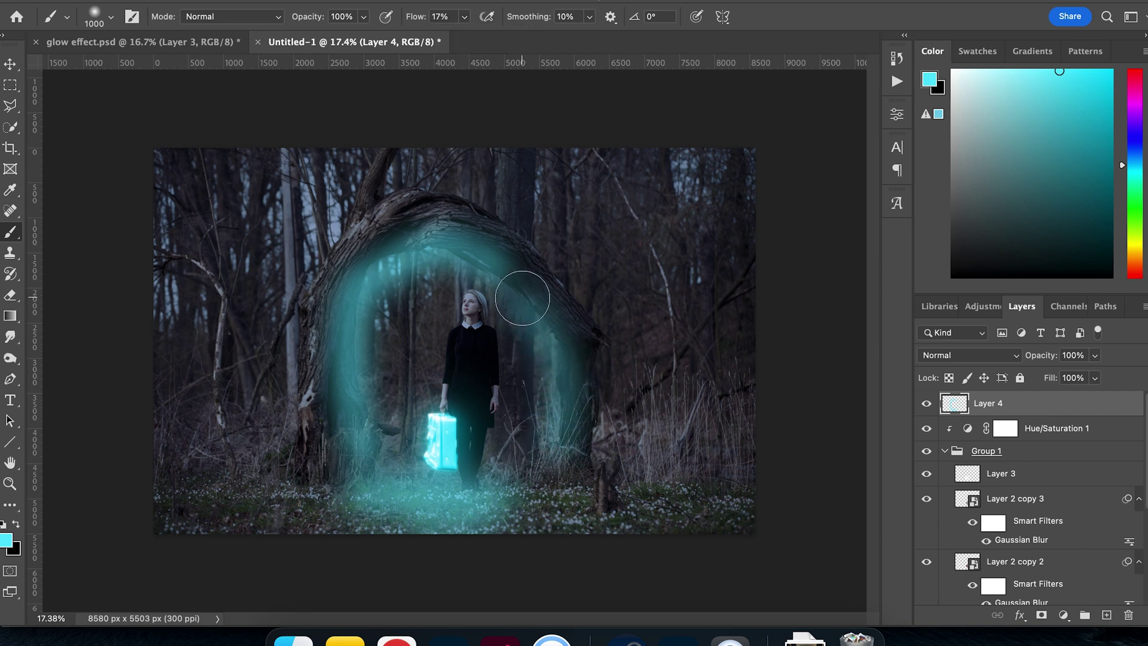
left_click_drag(521, 295, 509, 288)
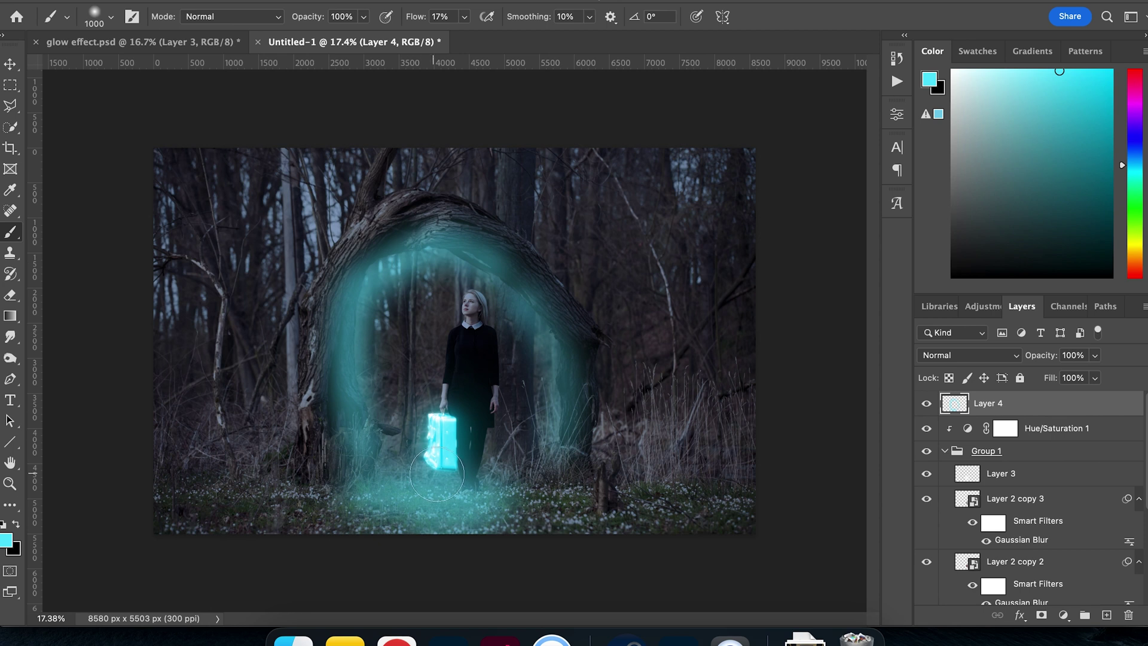
mouse_move(438, 485)
left_mouse_down()
mouse_move(398, 485)
mouse_move(475, 475)
mouse_move(469, 487)
left_mouse_up()
mouse_move(402, 472)
left_mouse_down()
mouse_move(377, 457)
mouse_move(358, 413)
mouse_move(380, 382)
left_mouse_up()
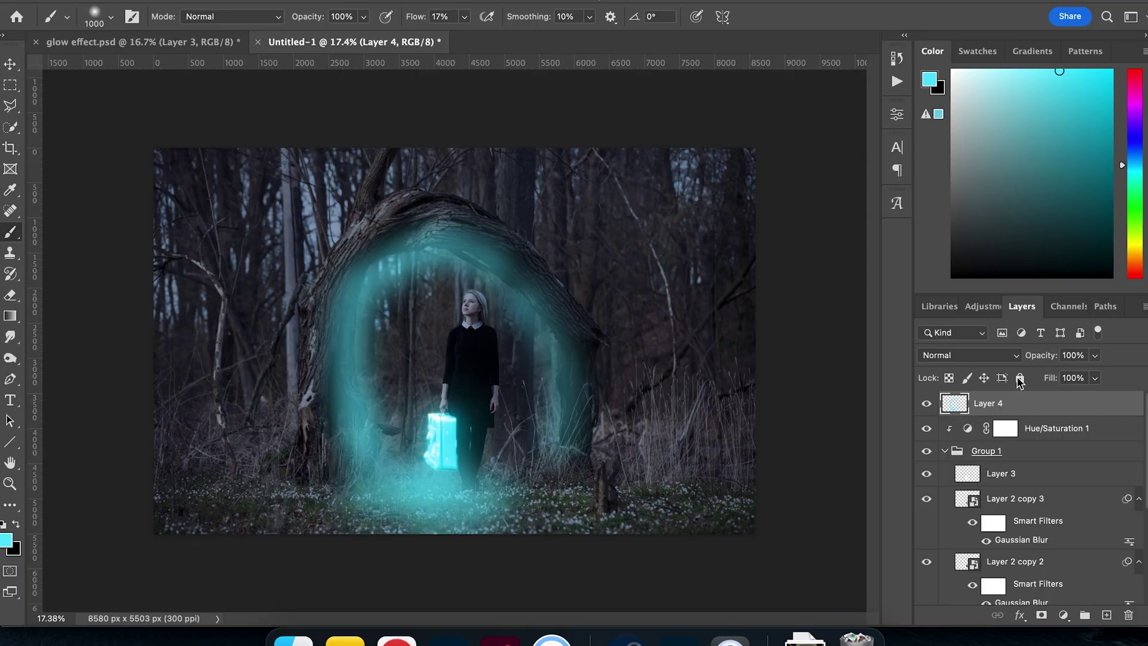
Step: Set Layer 4's blend mode to Color Dodge and lower its fill to 51%
left_click(1014, 359)
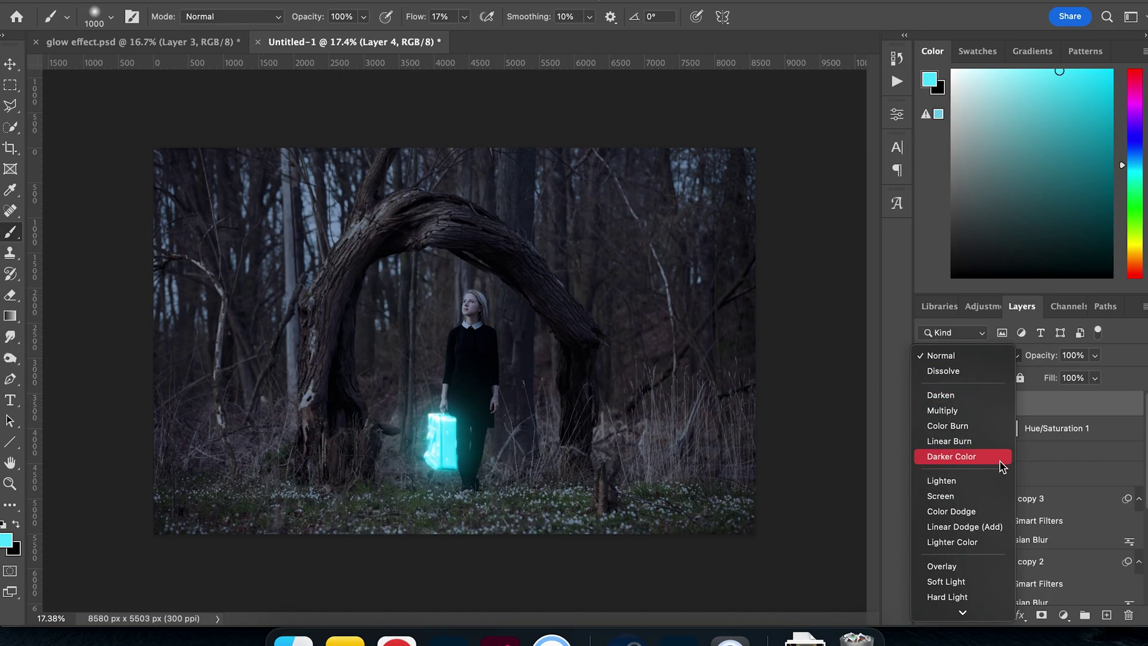
left_click(982, 512)
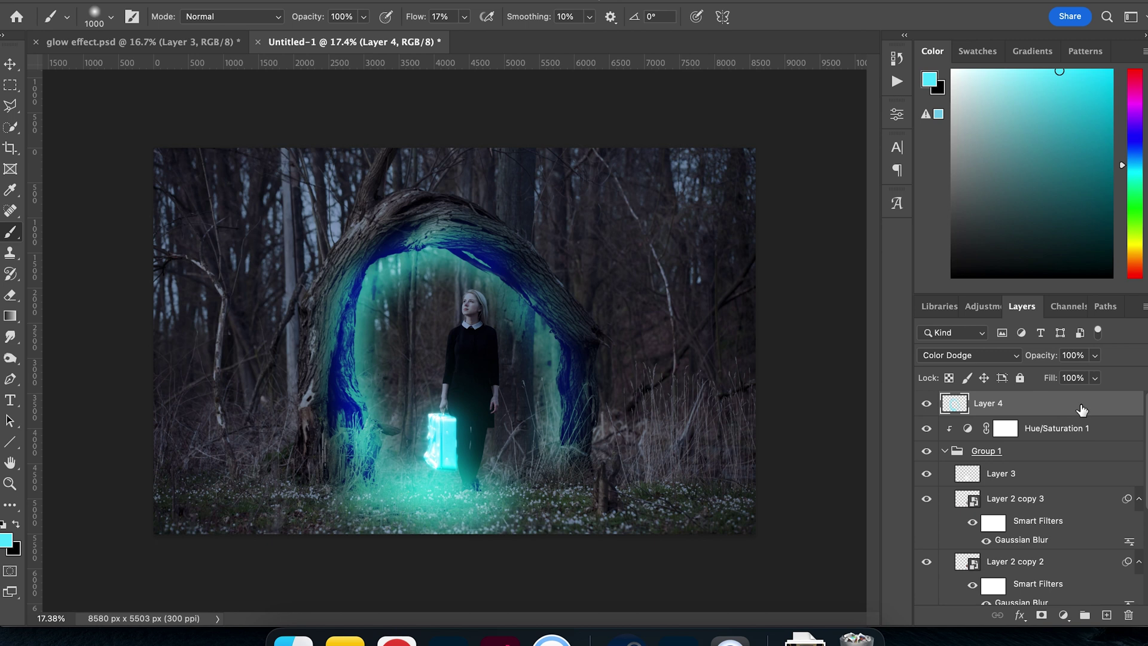
left_click(1096, 379)
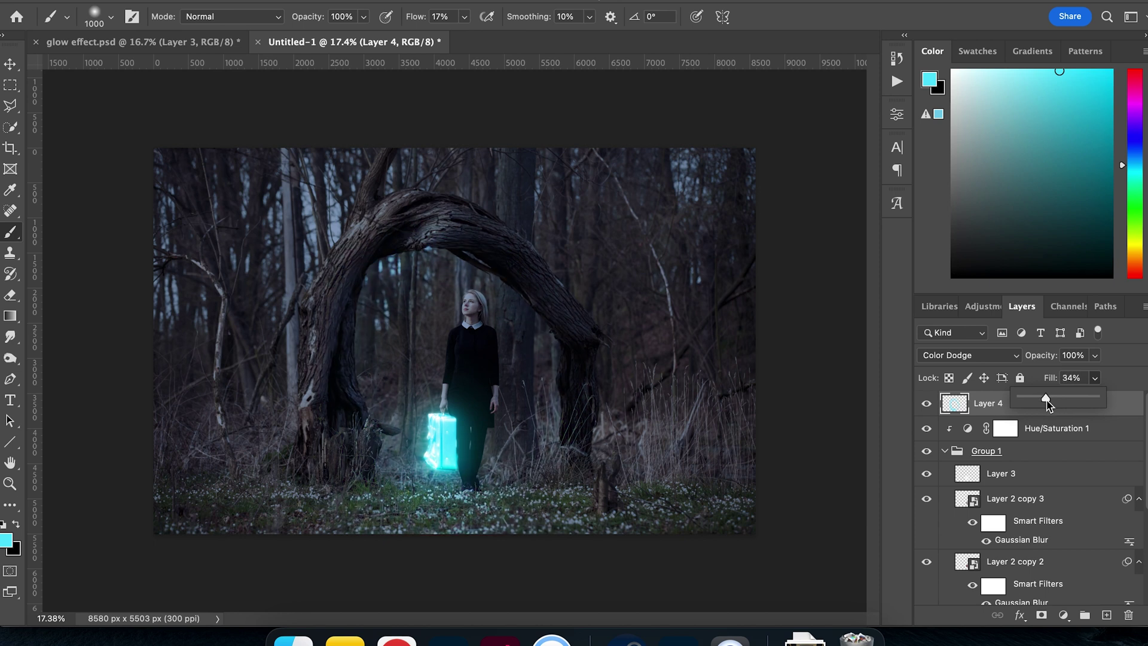
left_click_drag(1046, 404, 1057, 405)
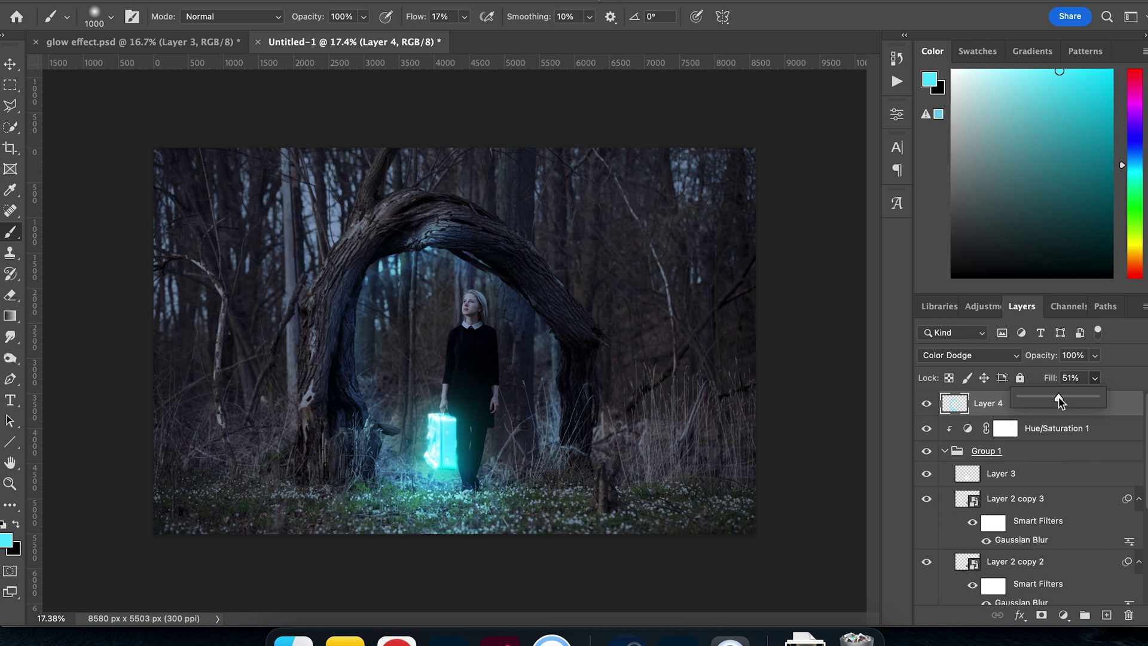
left_click_drag(1059, 403, 1058, 402)
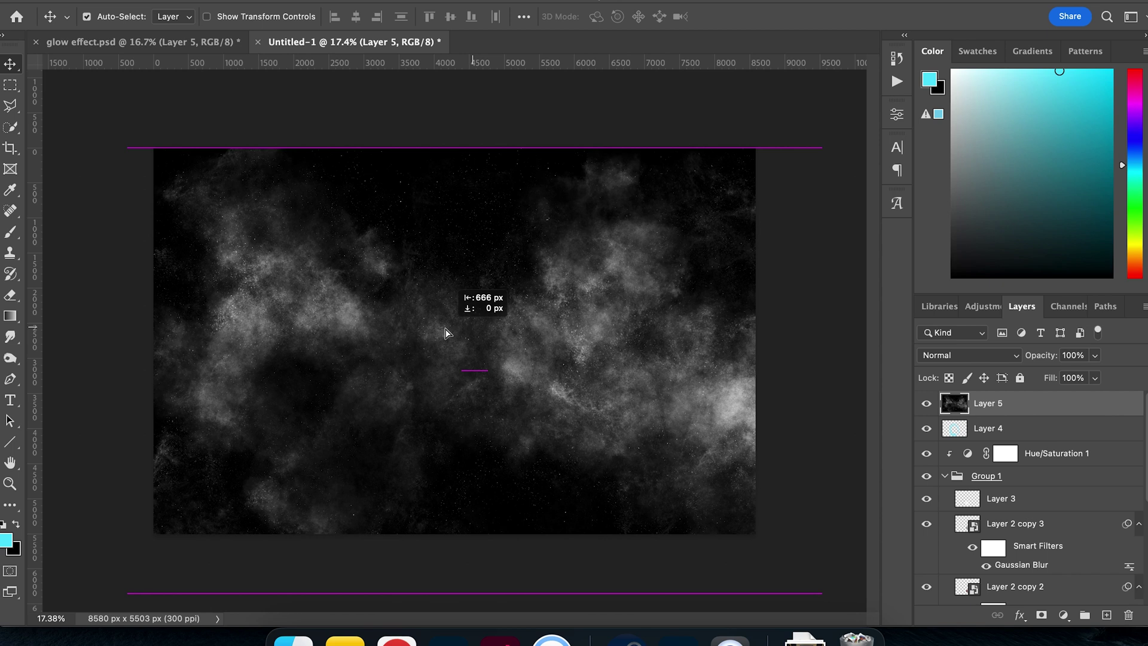
Step: Position the black-and-white fog texture on Layer 5 over the whole canvas and set its blend mode to Screen
left_click_drag(444, 317, 473, 329)
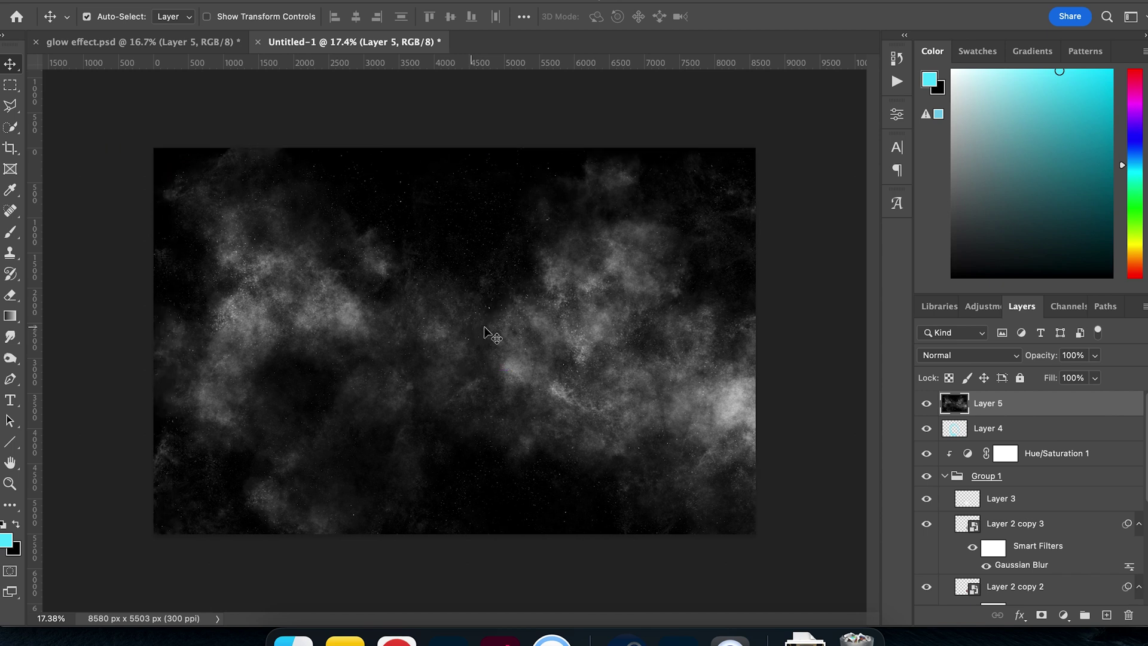
left_click(997, 357)
left_click(984, 498)
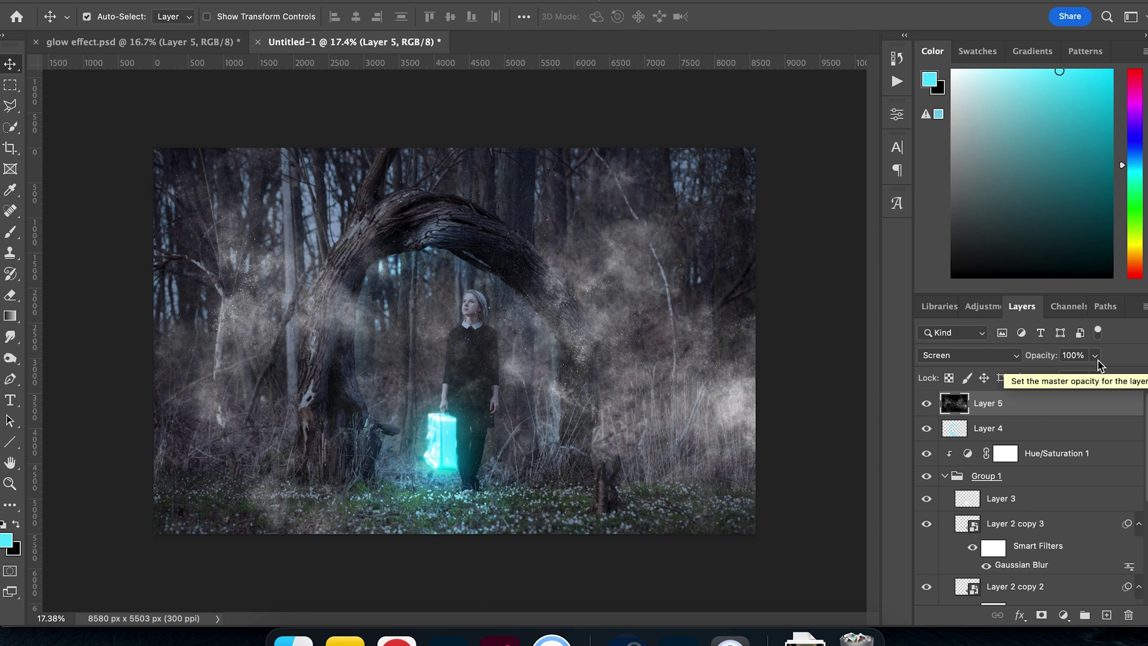
Step: Add a layer mask to Layer 5 and paint black over the woman's upper body with the brush at 48% flow
left_click(1041, 616)
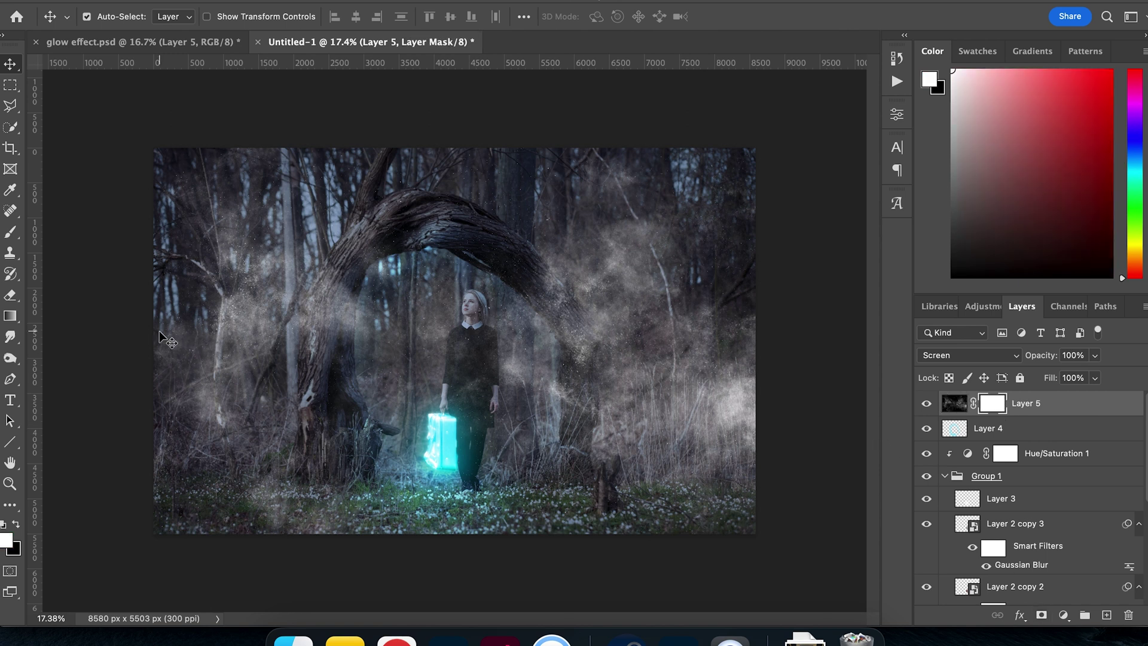
left_click(10, 231)
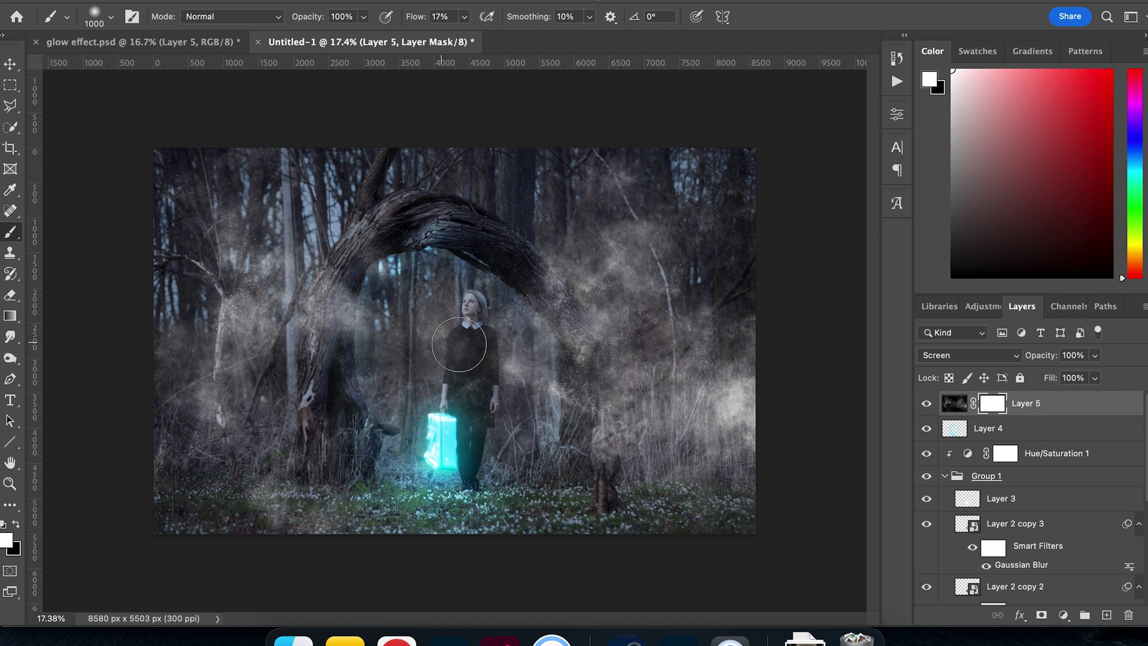
left_click(465, 18)
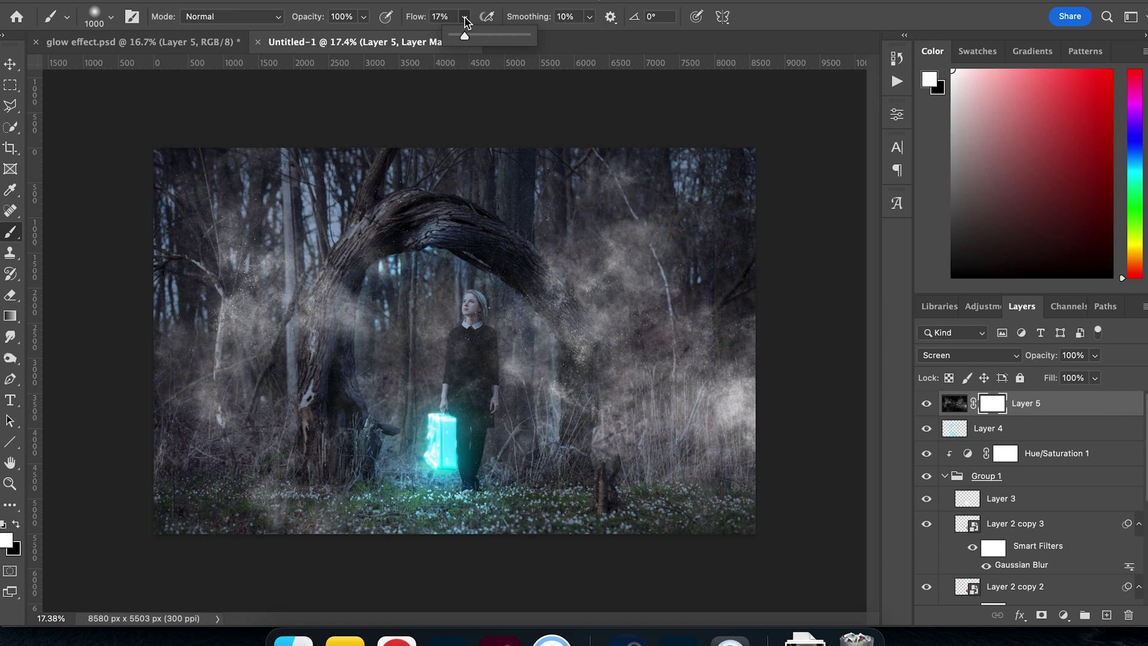
key("x")
left_click_drag(472, 317, 416, 357)
Step: Thin the fog on Layer 5's mask around the tree arch, woman and suitcase with a black 1800 px brush at 21% flow
key("bracketright")
key("bracketright")
key("bracketright")
key("bracketright")
key("bracketright")
key("bracketright")
key("bracketright")
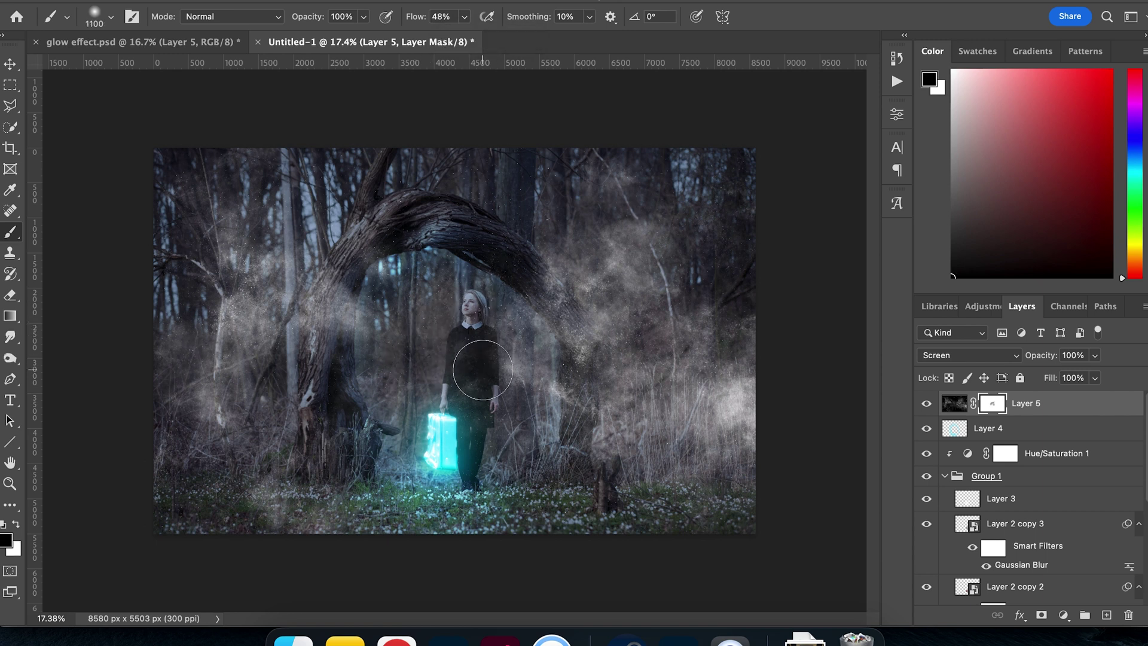
key("bracketright")
left_click(464, 17)
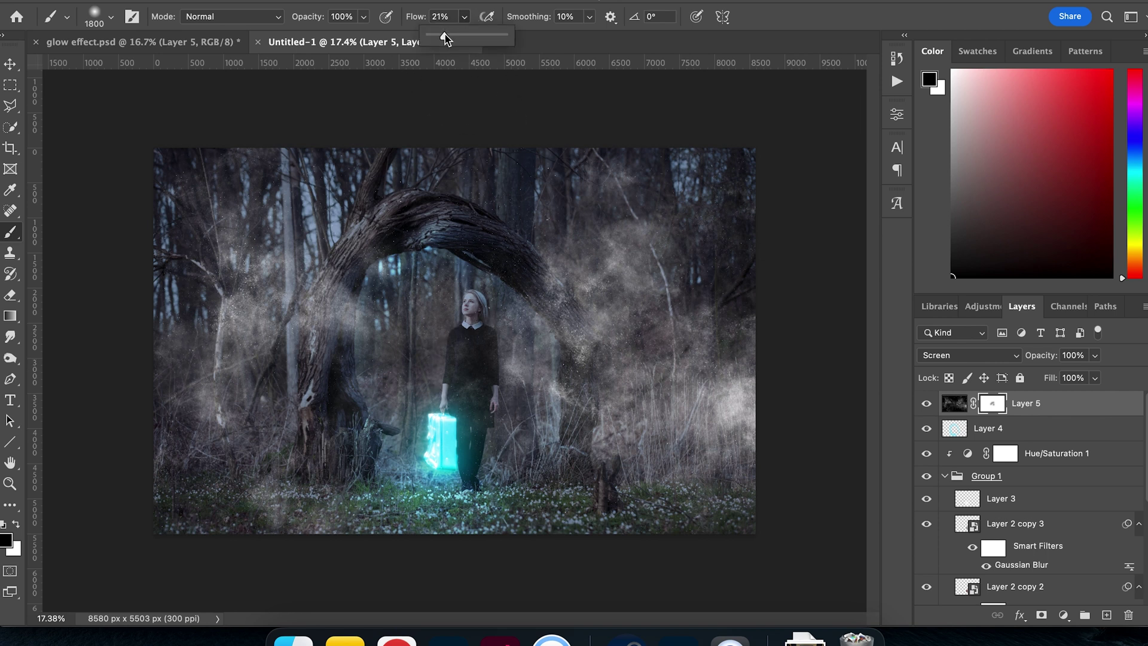
left_click(358, 433)
left_click_drag(362, 436, 299, 332)
mouse_move(508, 341)
left_mouse_down()
mouse_move(592, 383)
mouse_move(634, 389)
mouse_move(612, 448)
left_mouse_up()
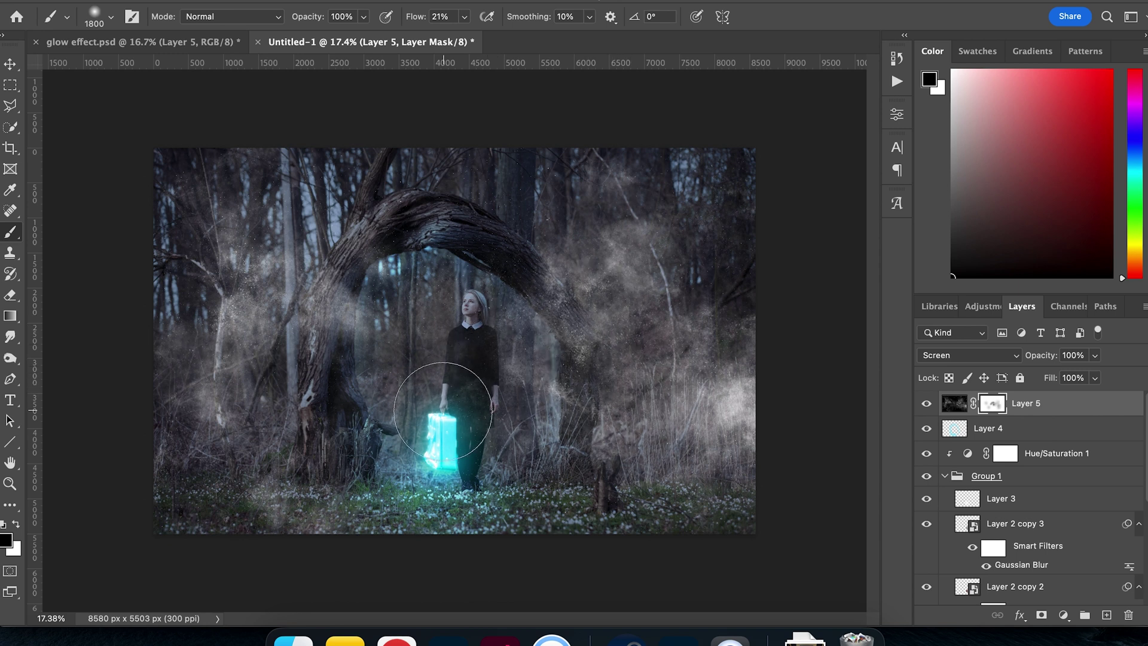
mouse_move(299, 397)
left_mouse_down()
mouse_move(268, 495)
mouse_move(317, 511)
mouse_move(217, 388)
mouse_move(264, 334)
mouse_move(255, 332)
mouse_move(477, 371)
mouse_move(490, 291)
mouse_move(516, 323)
mouse_move(459, 335)
mouse_move(471, 408)
mouse_move(563, 472)
mouse_move(485, 349)
mouse_move(479, 478)
left_mouse_up()
Step: Lower Layer 5's opacity to 60%
left_click(1095, 356)
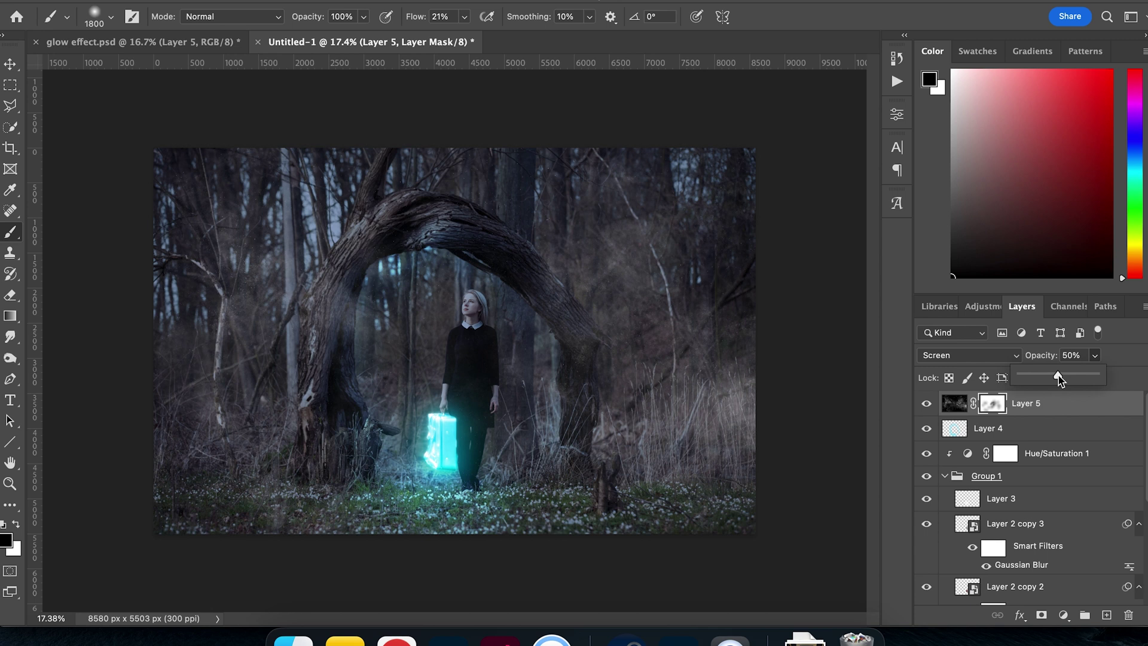
left_click_drag(1065, 381, 1069, 381)
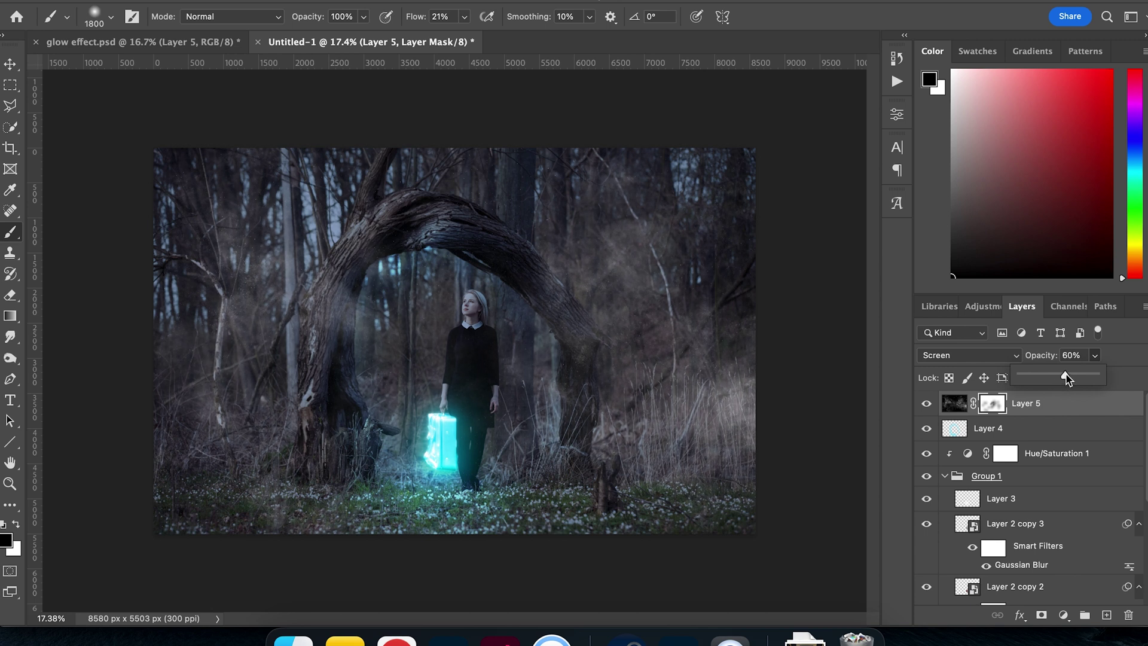
left_click(1137, 353)
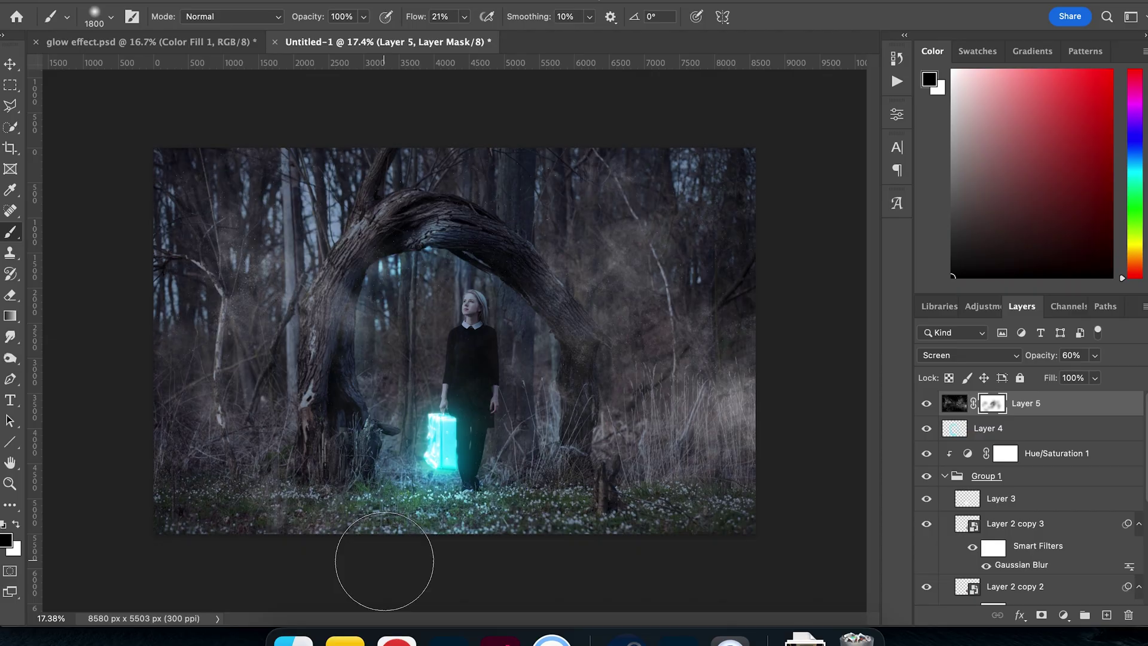
Step: Add a Solid Color fill layer in #54e4fd above Layer 5 and clip it to that layer
left_click(1073, 615)
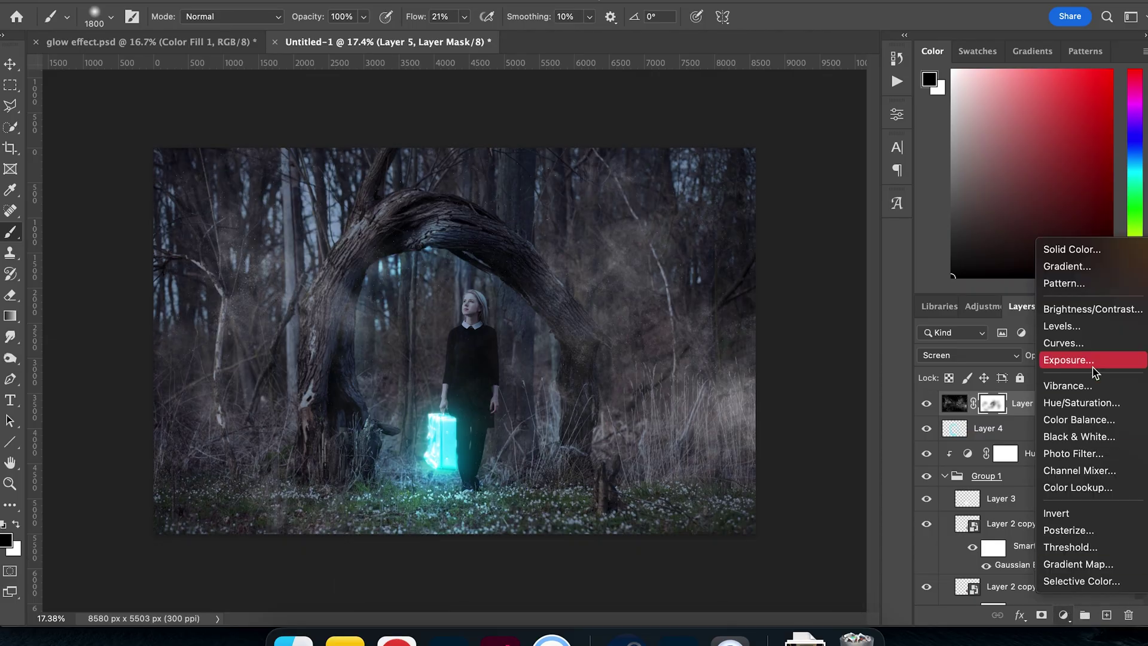
left_click(1093, 251)
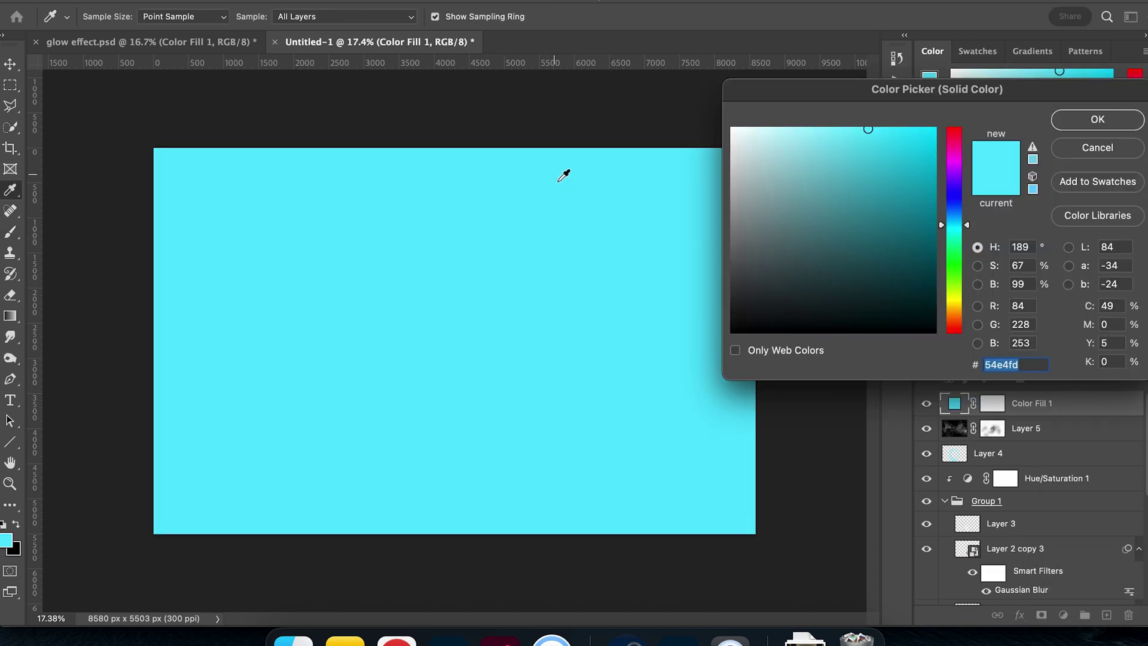
left_click(1087, 127)
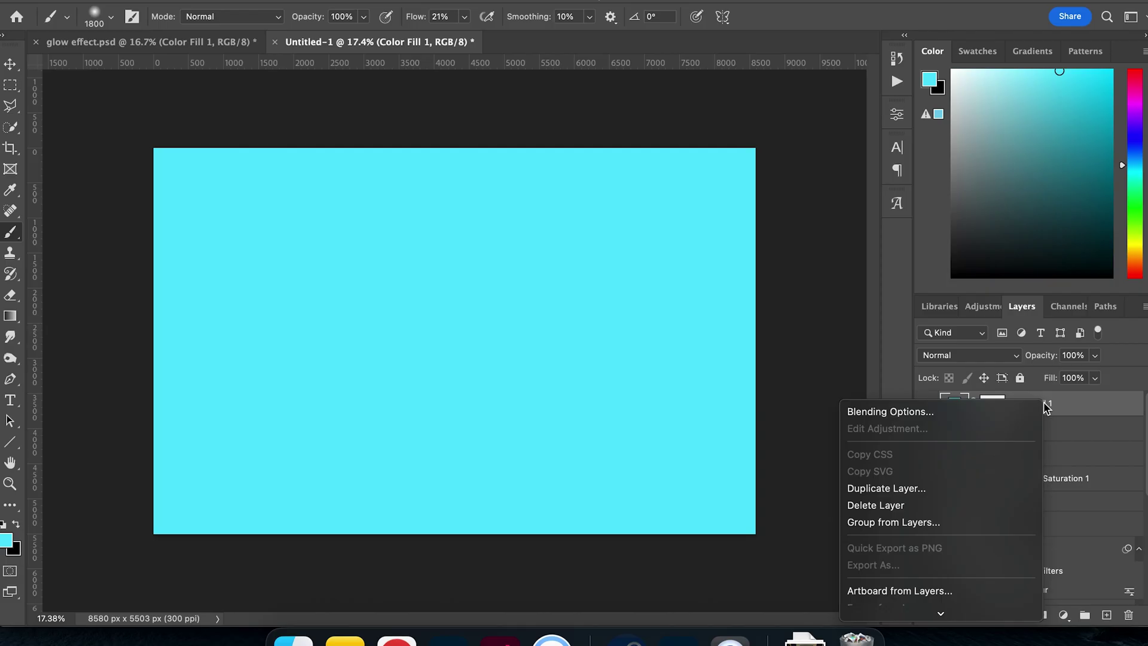
scroll(1012, 458, "down", 5)
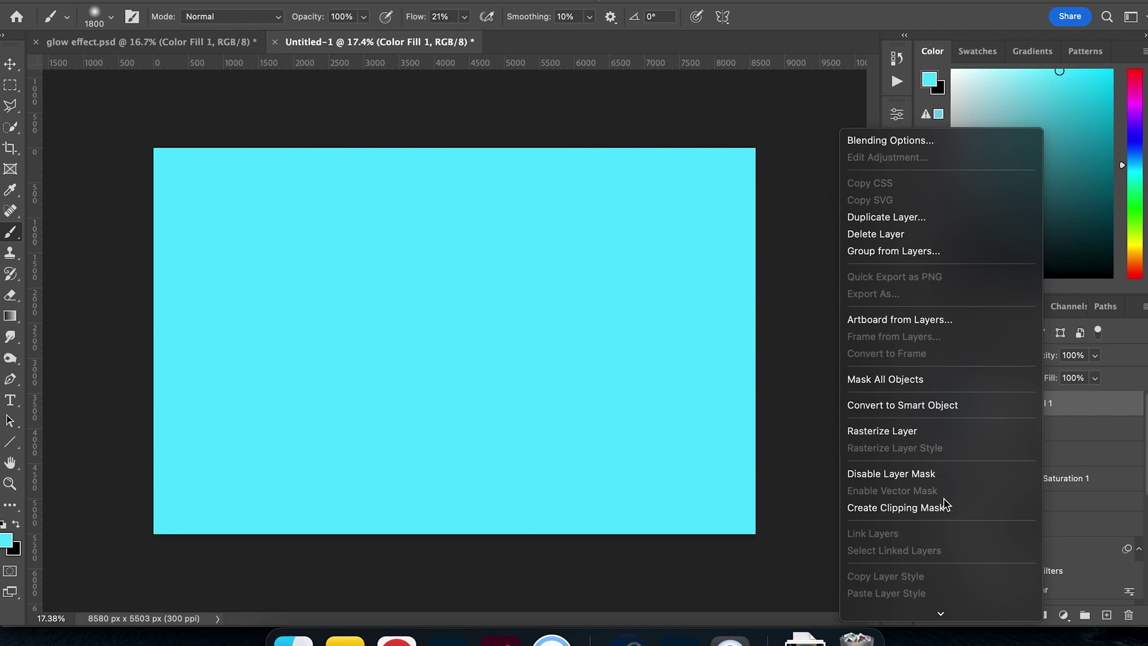
left_click(946, 508)
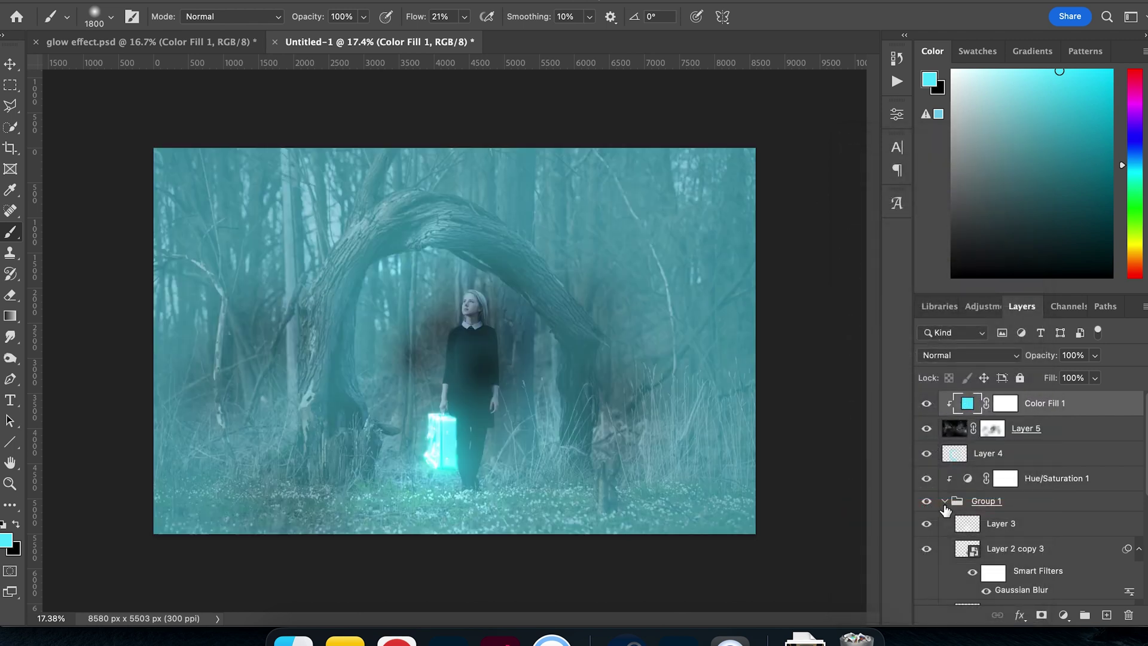
Step: Set the clipped cyan Color Fill 1 layer to Soft Light blending at 48% opacity
left_click(1096, 356)
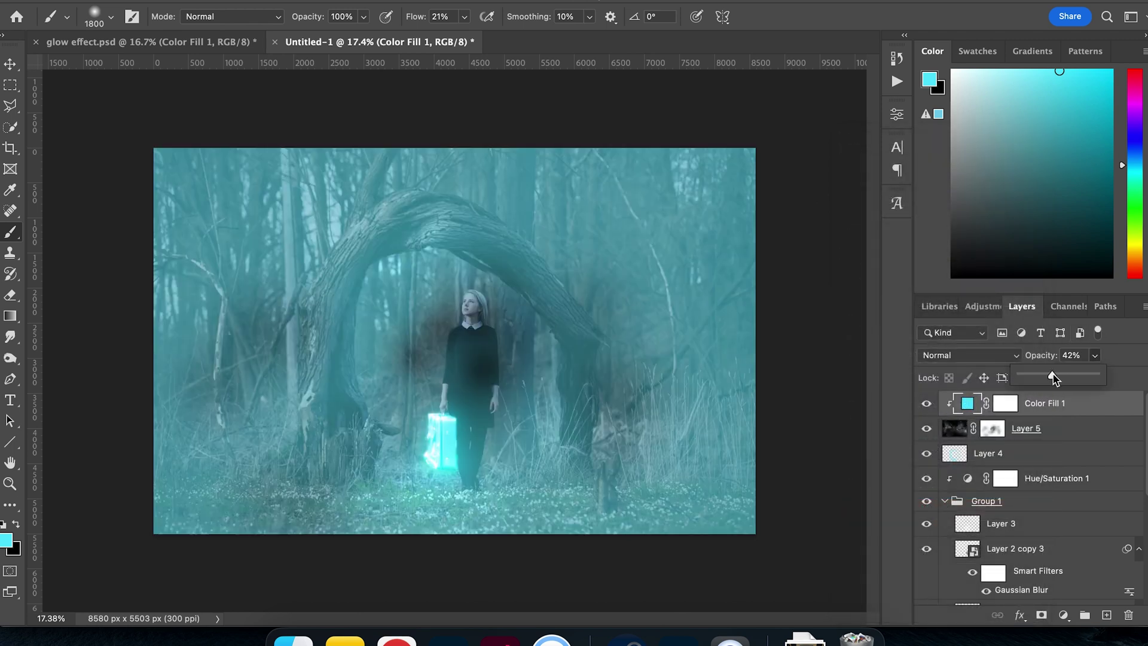
left_click_drag(1036, 378, 1062, 377)
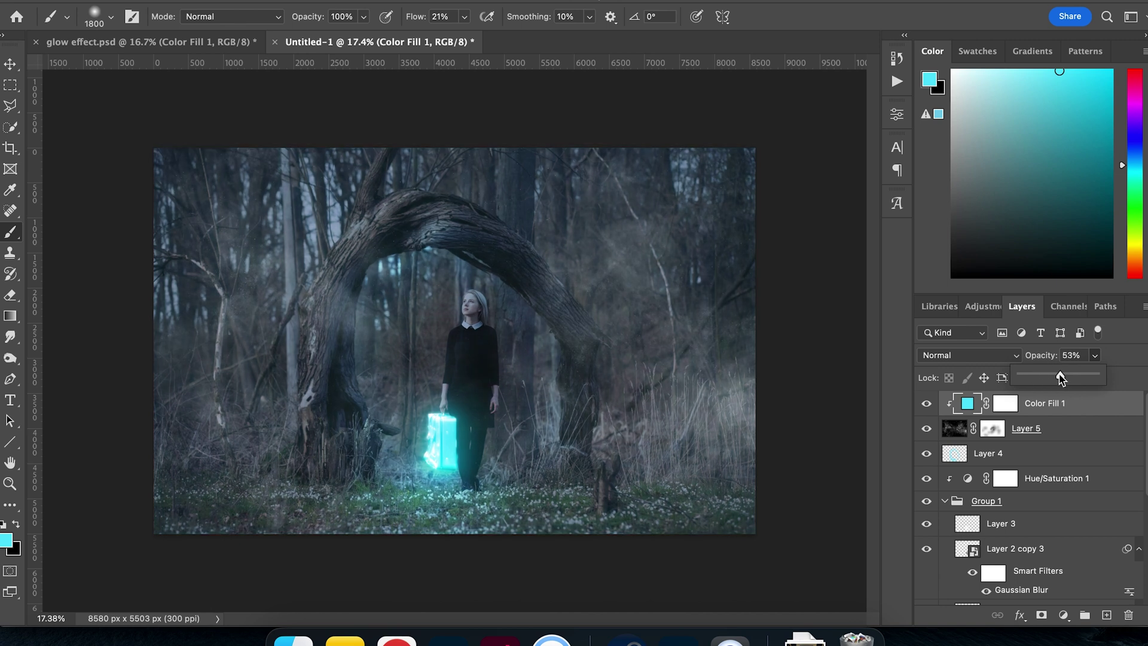
left_click(1014, 359)
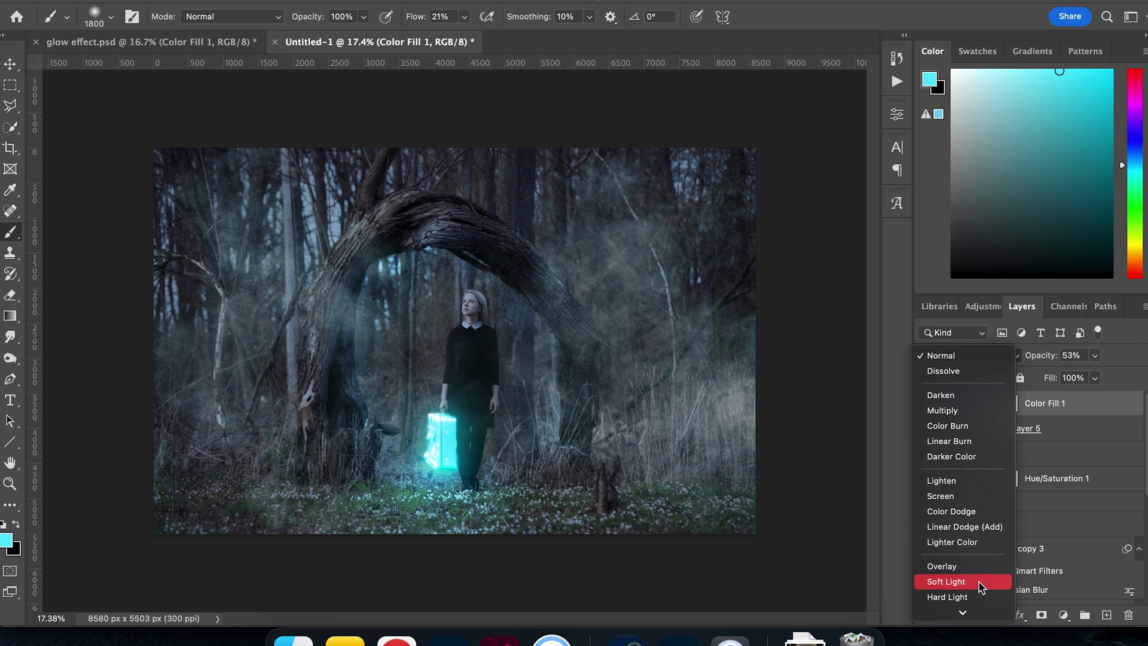
left_click(981, 586)
left_click(1095, 357)
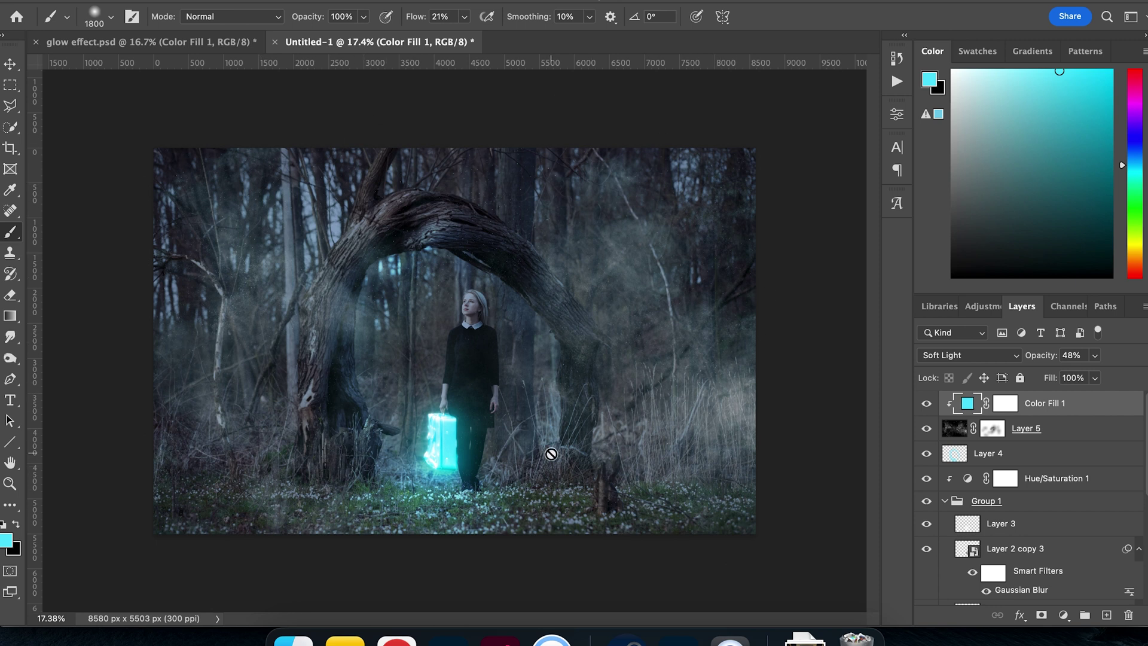
Step: Add a Brightness/Contrast adjustment above Color Fill 1 with Brightness -37 and invert its mask to black
left_click(1063, 616)
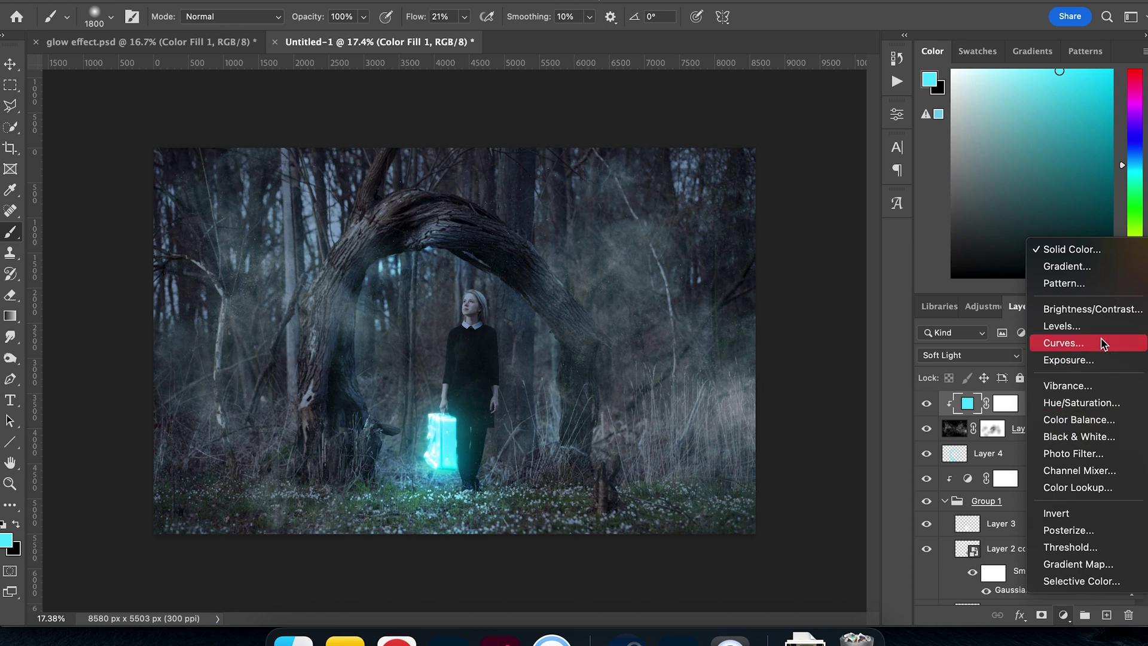
left_click(1094, 309)
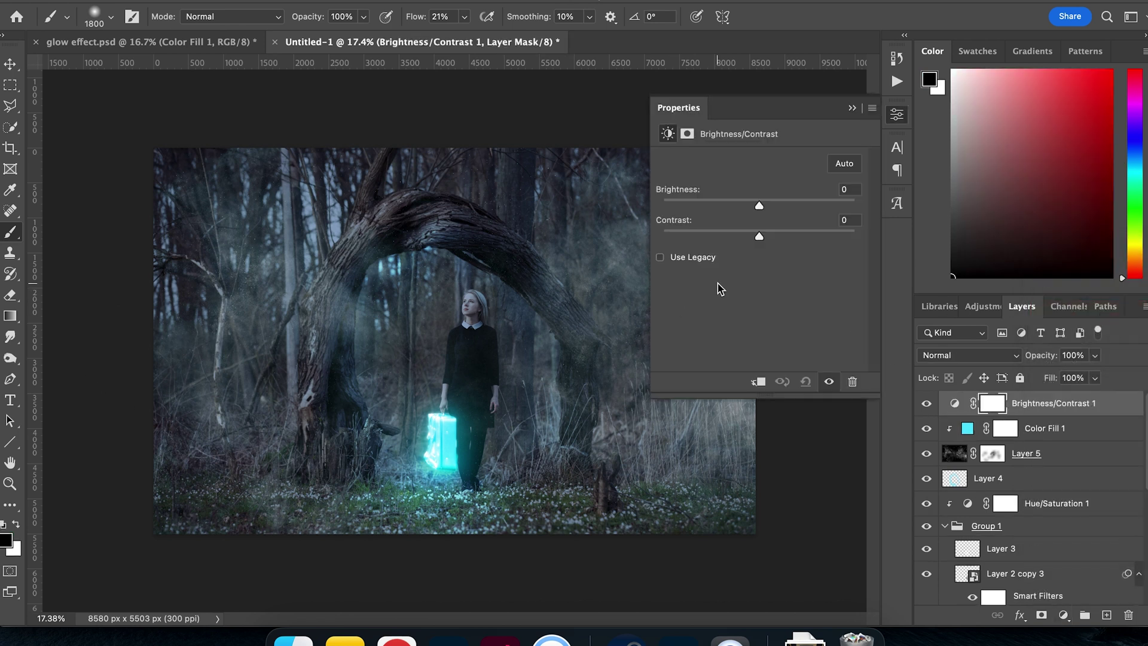
left_click_drag(759, 209, 735, 210)
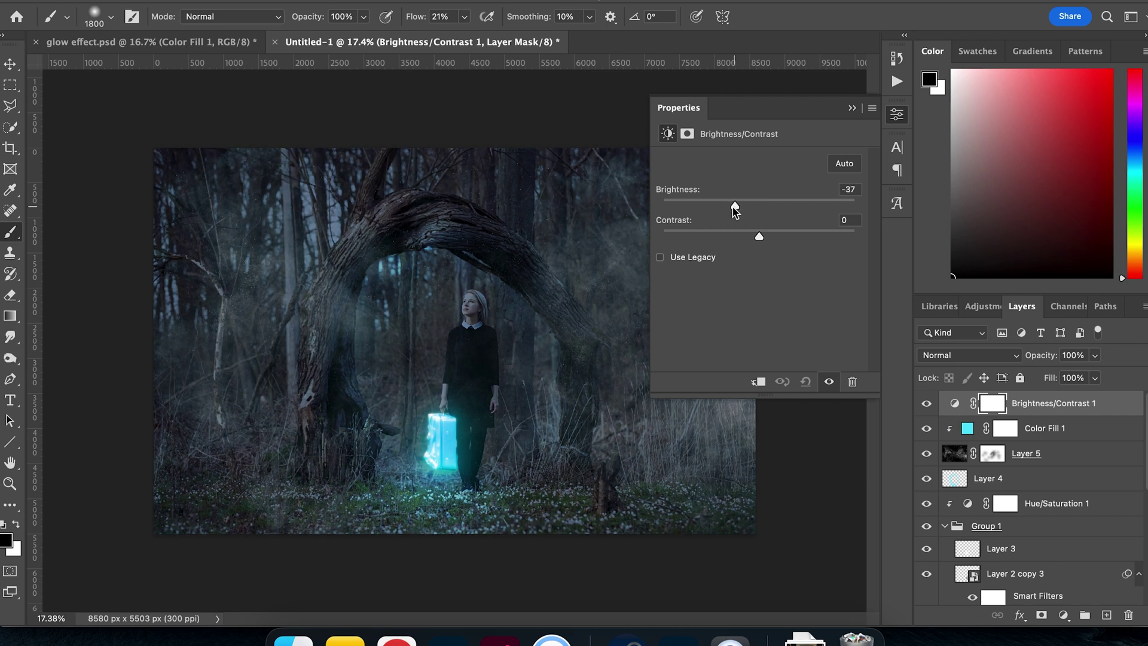
left_click(853, 110)
key("super+i")
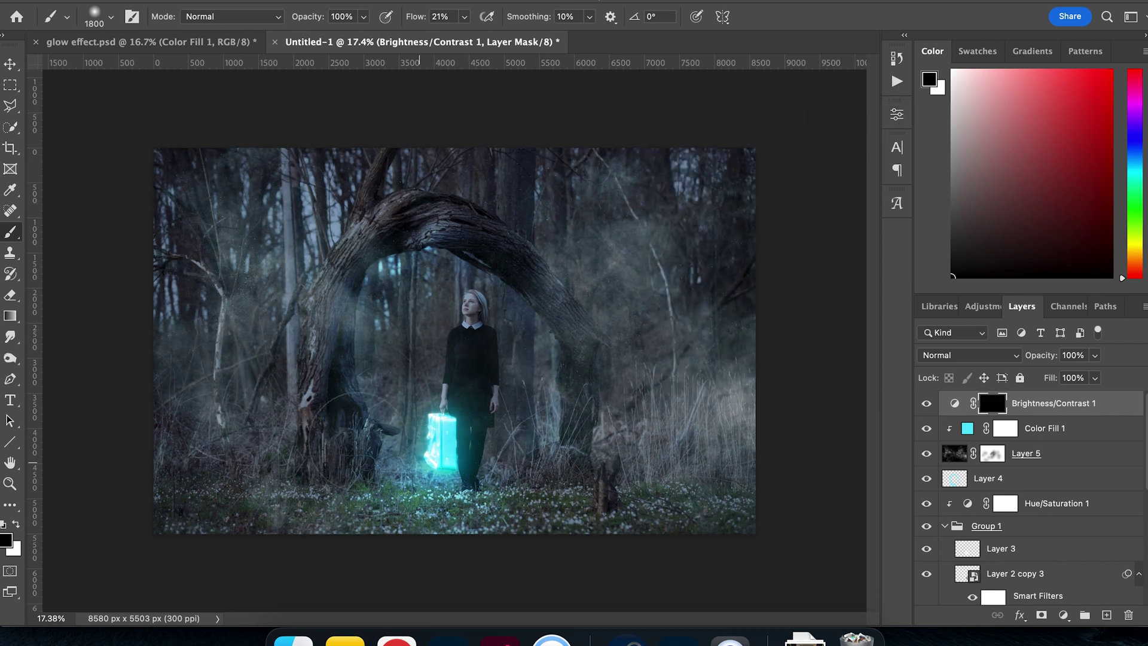
Step: Paint white on the darkening adjustment's mask around the photo's outer edges with a 2300 px brush
key("bracketright")
key("bracketright")
key("bracketright")
key("bracketright")
key("bracketright")
key("x")
mouse_move(159, 338)
left_mouse_down()
mouse_move(218, 551)
mouse_move(174, 283)
left_mouse_up()
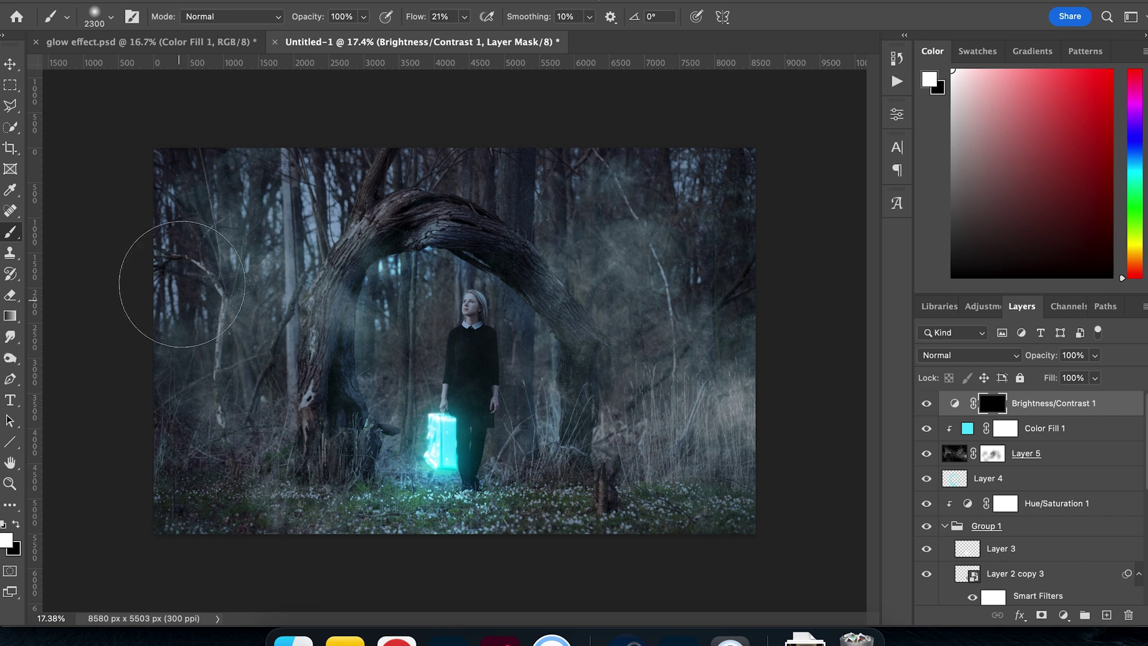
mouse_move(251, 179)
left_mouse_down()
mouse_move(274, 151)
mouse_move(237, 128)
mouse_move(161, 250)
mouse_move(255, 201)
mouse_move(229, 244)
mouse_move(427, 100)
mouse_move(517, 92)
mouse_move(475, 123)
mouse_move(721, 186)
mouse_move(727, 195)
mouse_move(596, 196)
mouse_move(667, 243)
mouse_move(846, 299)
mouse_move(835, 324)
mouse_move(734, 162)
left_mouse_up()
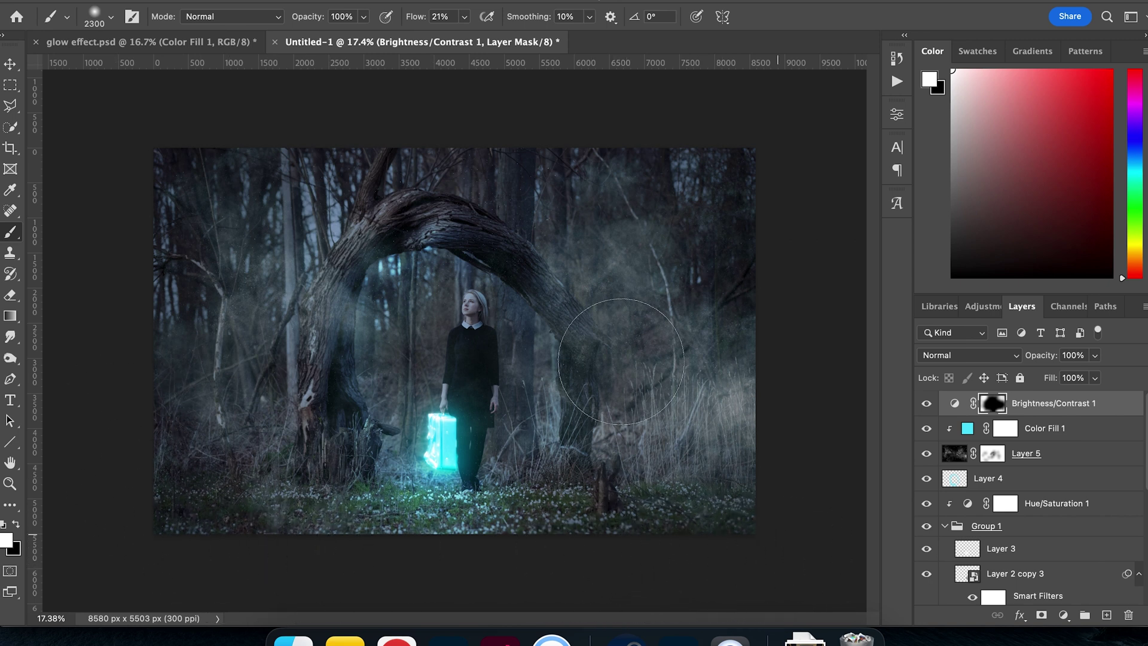
Step: Darken the trees above and beside the arch by painting white on the same mask with a 1400 px brush
key("bracketleft")
key("bracketleft")
key("bracketleft")
key("bracketleft")
key("bracketleft")
key("bracketleft")
key("bracketleft")
key("bracketleft")
key("bracketleft")
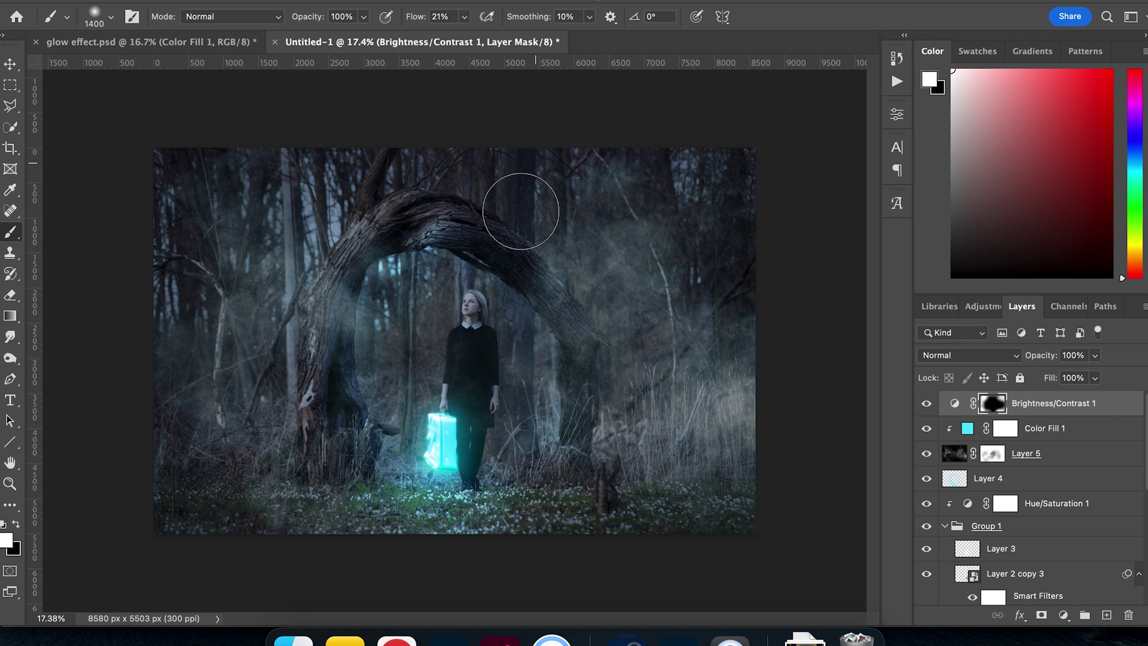
mouse_move(531, 224)
left_mouse_down()
mouse_move(436, 174)
mouse_move(346, 180)
mouse_move(561, 167)
mouse_move(204, 213)
left_mouse_up()
Step: Add a second Brightness/Contrast adjustment on top with Brightness 38 and invert its mask to black
left_click(1071, 614)
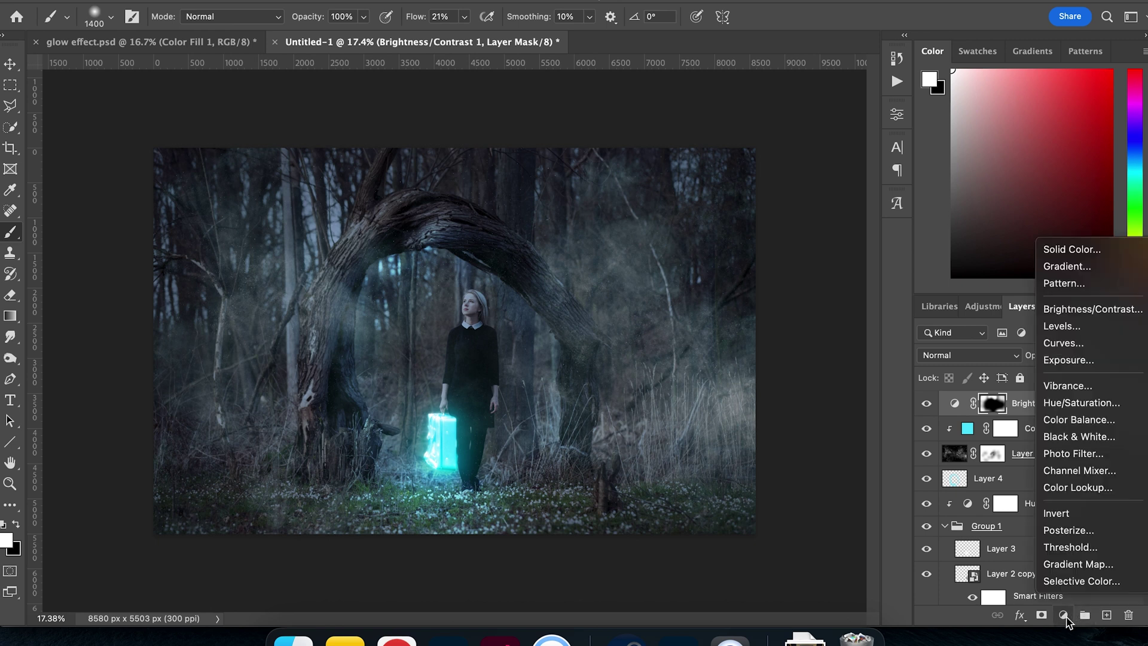
left_click(1093, 309)
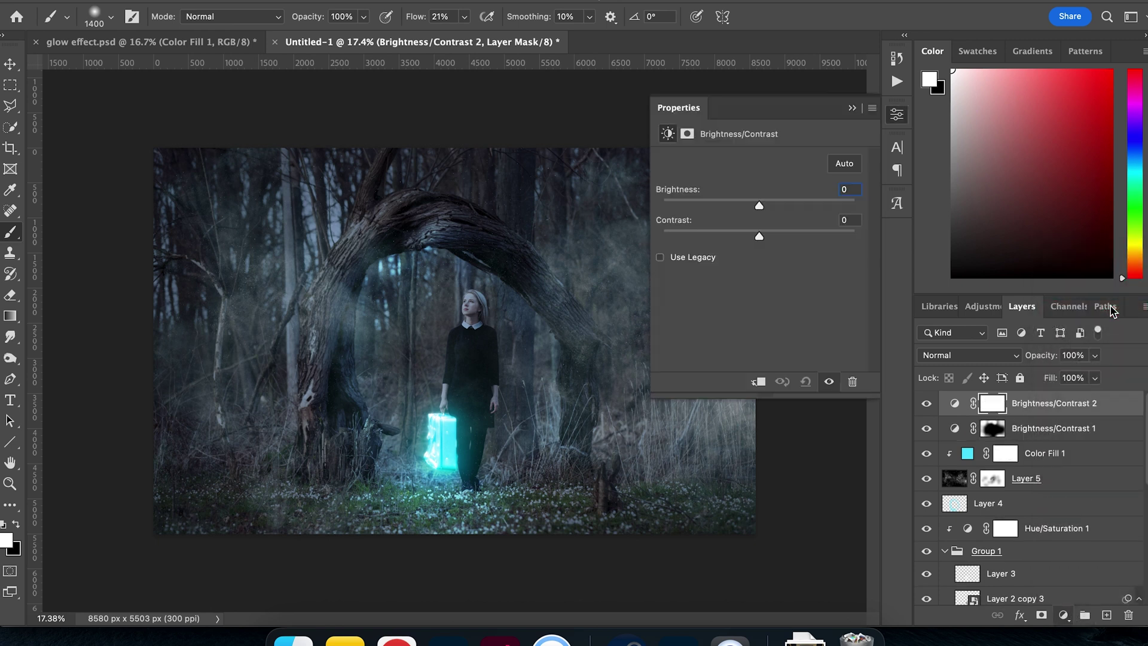
left_click(785, 203)
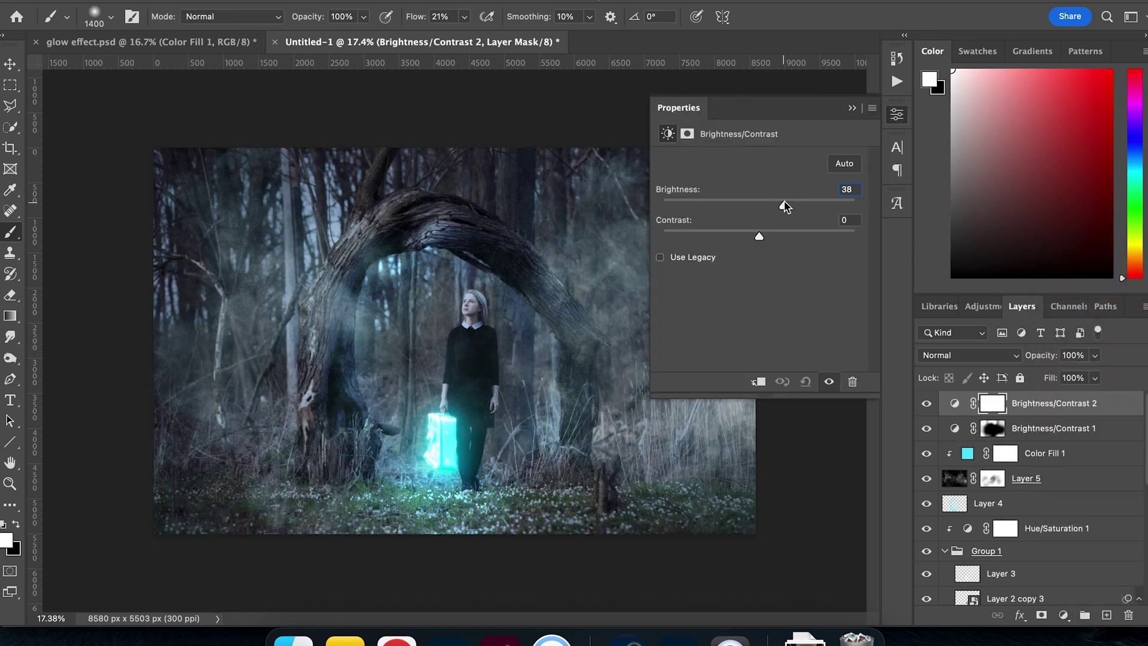
left_click(852, 109)
key("super+i")
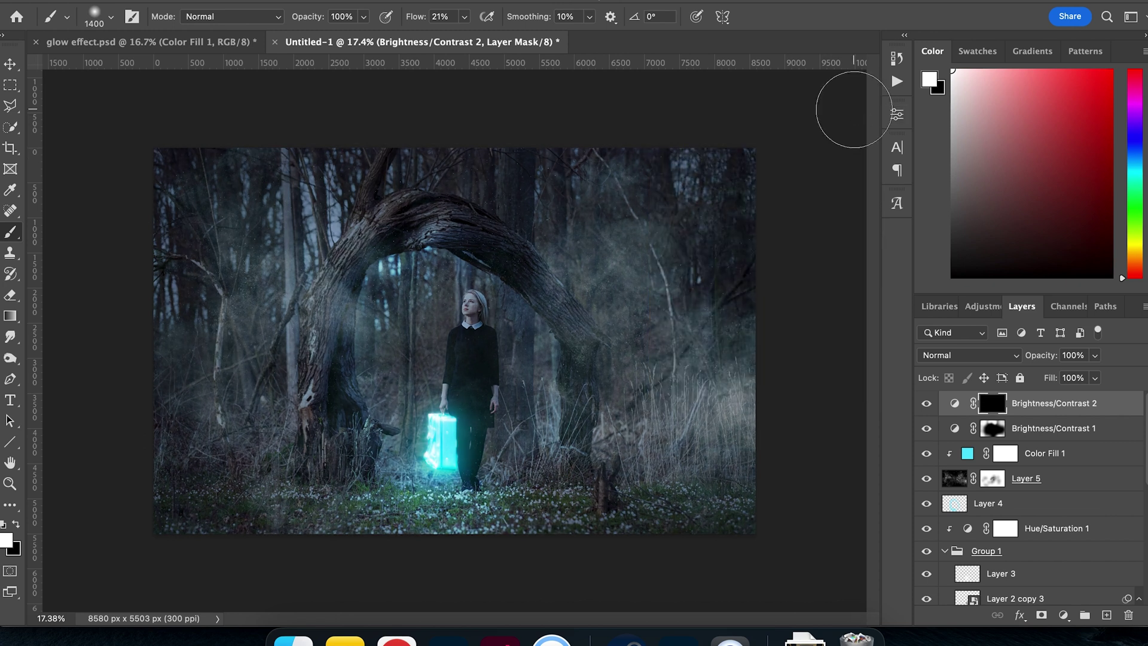
Step: Paint white on Brightness/Contrast 2's mask over the ground around the suitcase, the woman and the inner tree arch
mouse_move(473, 409)
left_mouse_down()
mouse_move(456, 369)
mouse_move(472, 334)
mouse_move(469, 295)
mouse_move(454, 287)
mouse_move(478, 256)
mouse_move(374, 266)
mouse_move(350, 291)
mouse_move(342, 339)
mouse_move(354, 439)
mouse_move(379, 481)
mouse_move(348, 434)
mouse_move(340, 365)
mouse_move(362, 280)
mouse_move(356, 356)
mouse_move(369, 440)
mouse_move(399, 488)
mouse_move(475, 531)
mouse_move(530, 510)
left_mouse_up()
mouse_move(402, 515)
left_mouse_down()
mouse_move(413, 454)
mouse_move(496, 397)
mouse_move(490, 326)
mouse_move(452, 243)
mouse_move(542, 317)
mouse_move(571, 444)
mouse_move(574, 414)
mouse_move(542, 319)
mouse_move(574, 458)
mouse_move(516, 449)
mouse_move(454, 353)
mouse_move(485, 312)
mouse_move(379, 427)
mouse_move(393, 316)
mouse_move(418, 321)
left_mouse_up()
mouse_move(347, 282)
left_mouse_down()
mouse_move(458, 267)
mouse_move(365, 233)
mouse_move(438, 200)
mouse_move(456, 231)
mouse_move(512, 260)
mouse_move(483, 479)
mouse_move(522, 514)
mouse_move(540, 505)
mouse_move(567, 513)
left_mouse_up()
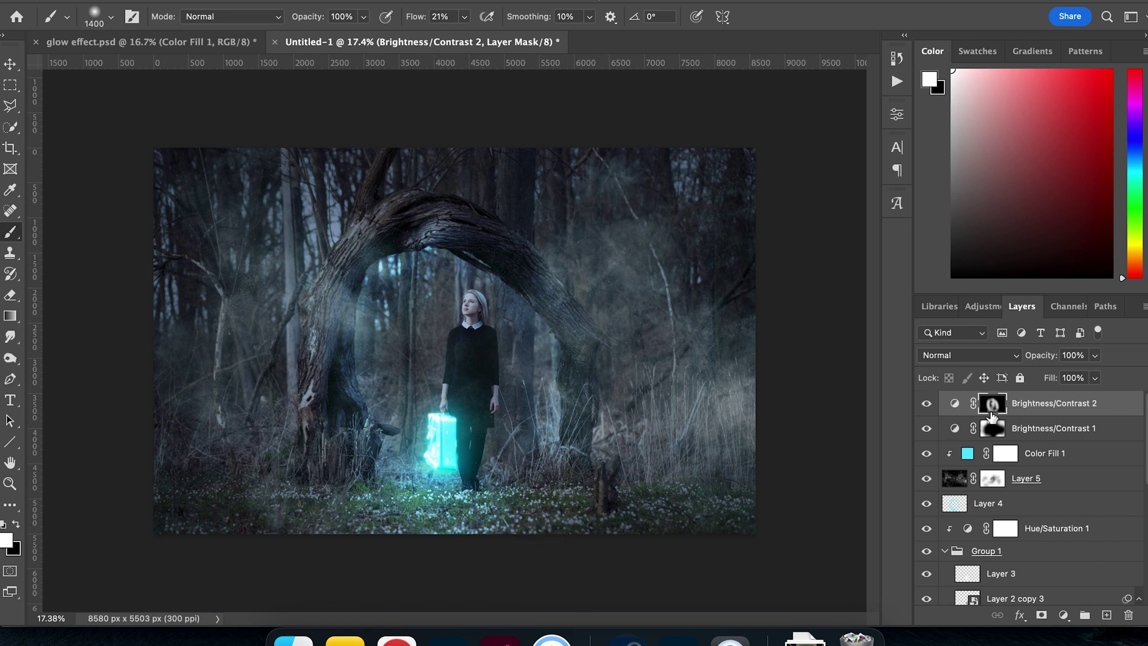
Step: Raise the Brightness of the Brightness/Contrast 2 adjustment slightly
double_click(955, 404)
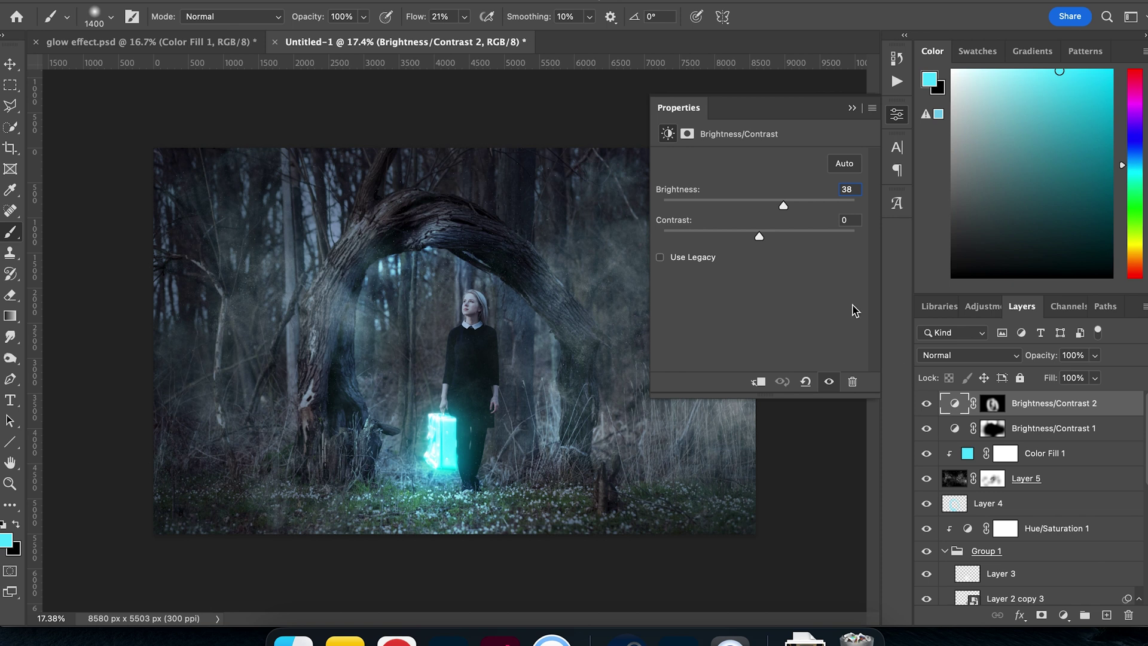
mouse_move(796, 207)
left_mouse_down()
mouse_move(780, 207)
mouse_move(790, 205)
left_mouse_up()
left_click(853, 108)
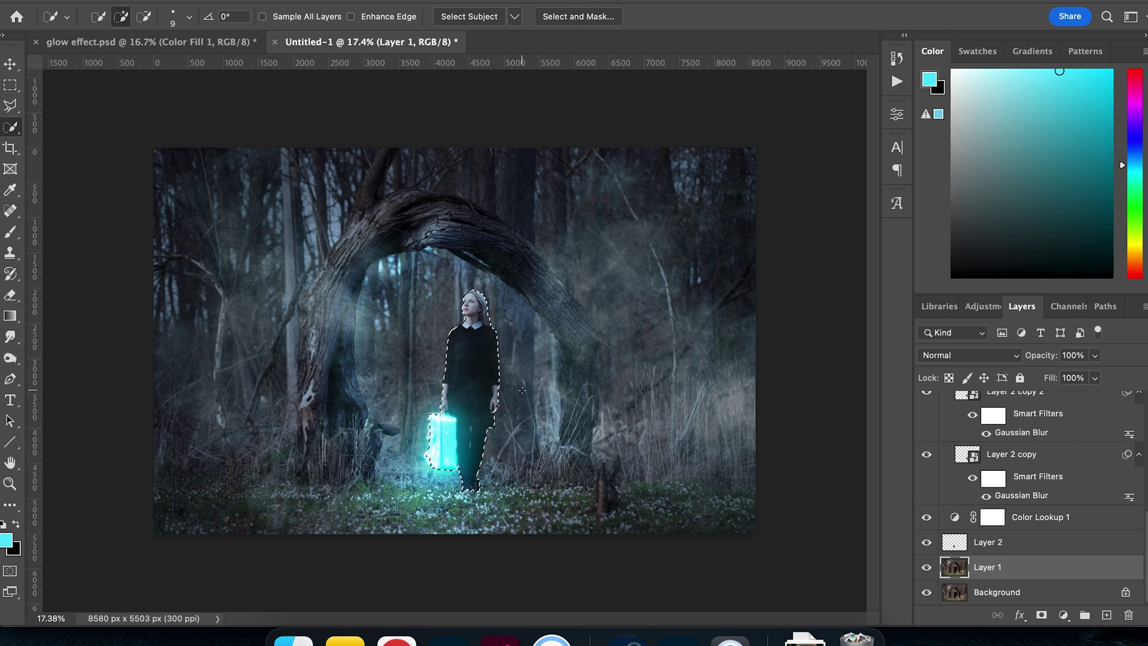
Step: Copy the selected woman and suitcase from Layer 1 to a new layer and lift its midtones with a clipped Curves adjustment
key("super+j")
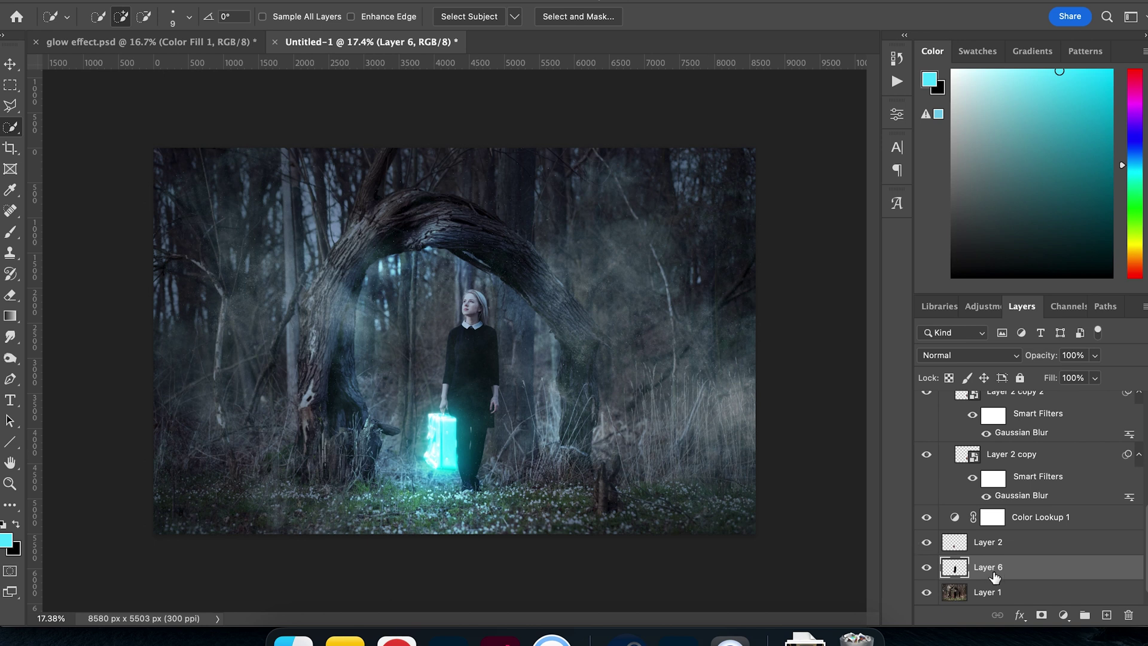
left_click(1064, 616)
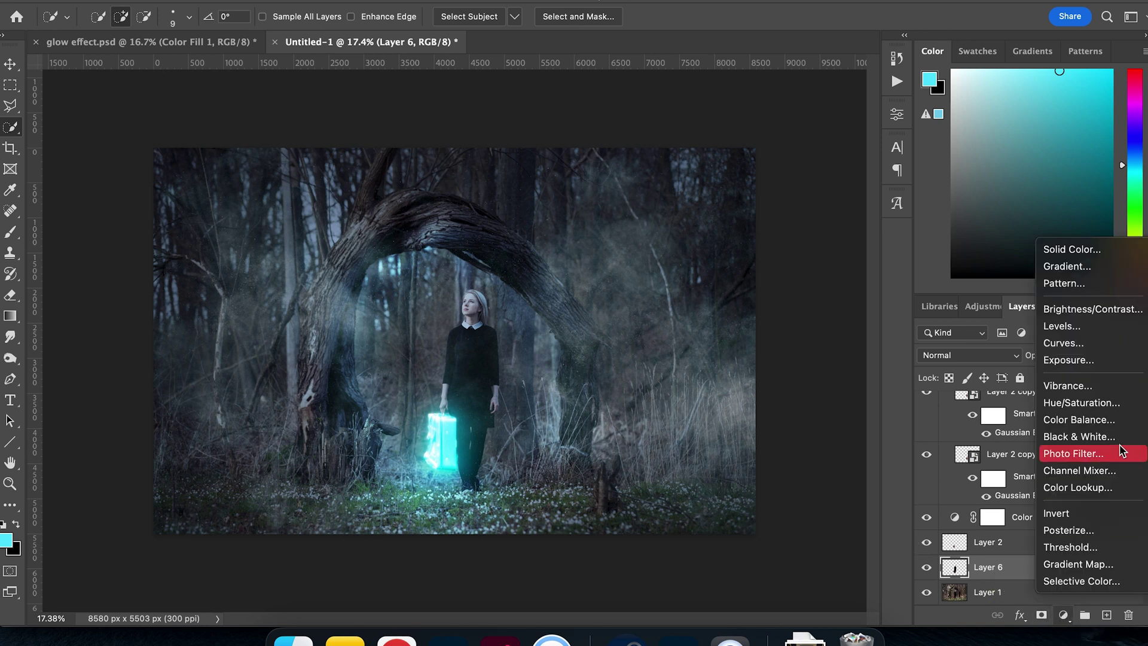
left_click(1095, 348)
left_click(759, 382)
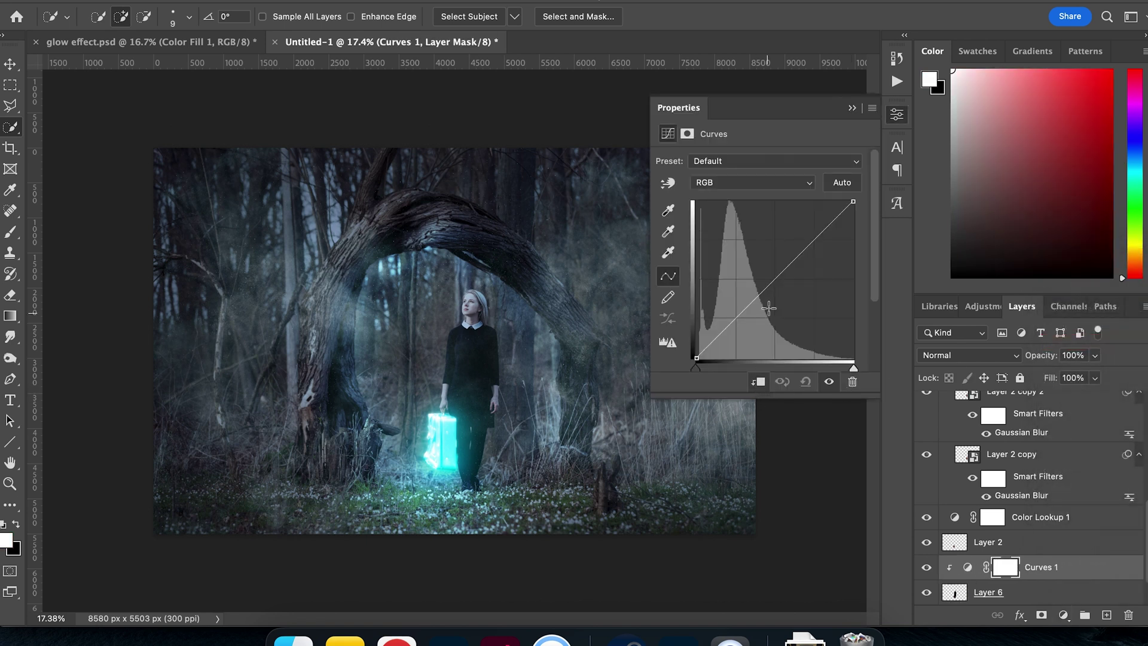
left_click_drag(767, 292, 759, 286)
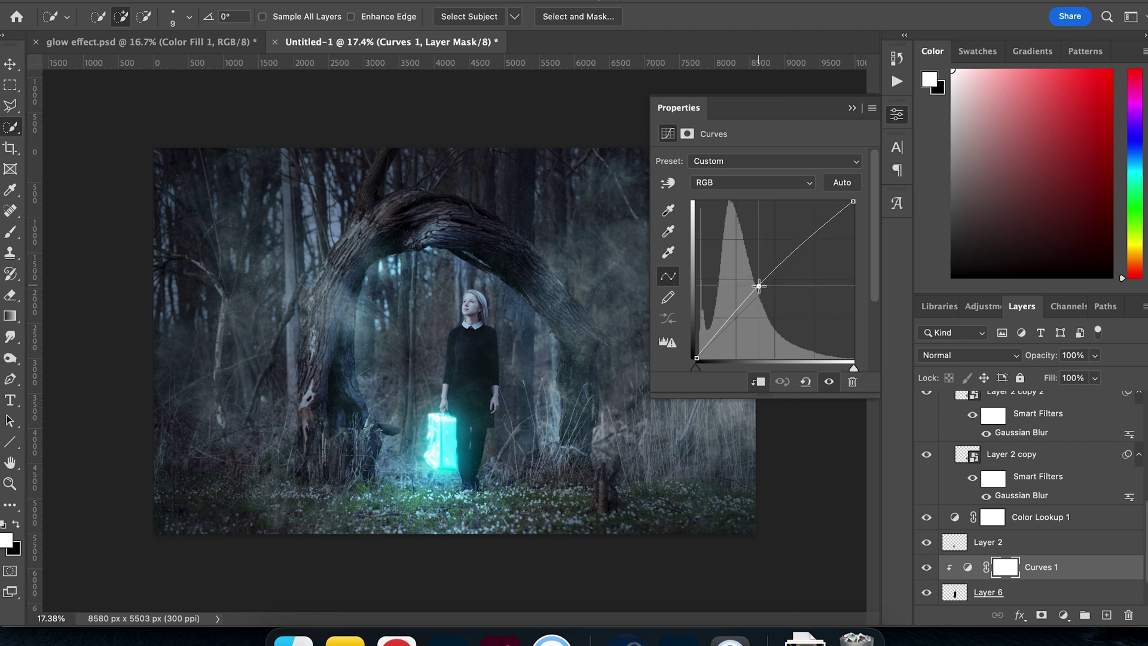
left_click(852, 108)
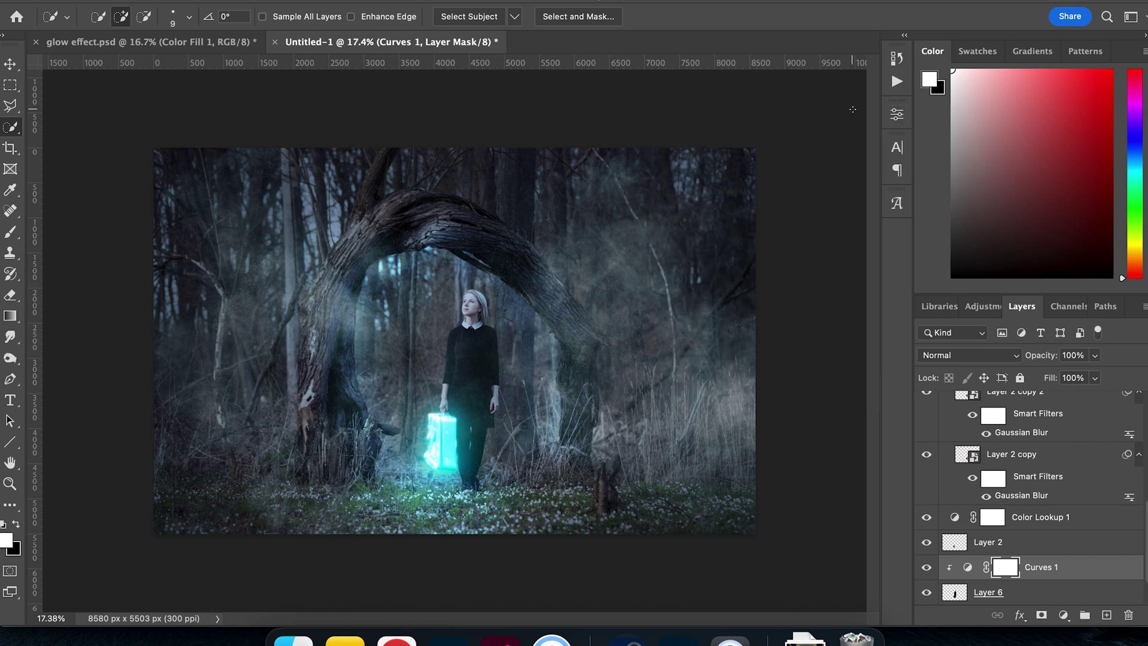
Step: Add a Brightness/Contrast adjustment above Curves 1, clip it to the woman's layer and set Brightness to 18
left_click(1064, 615)
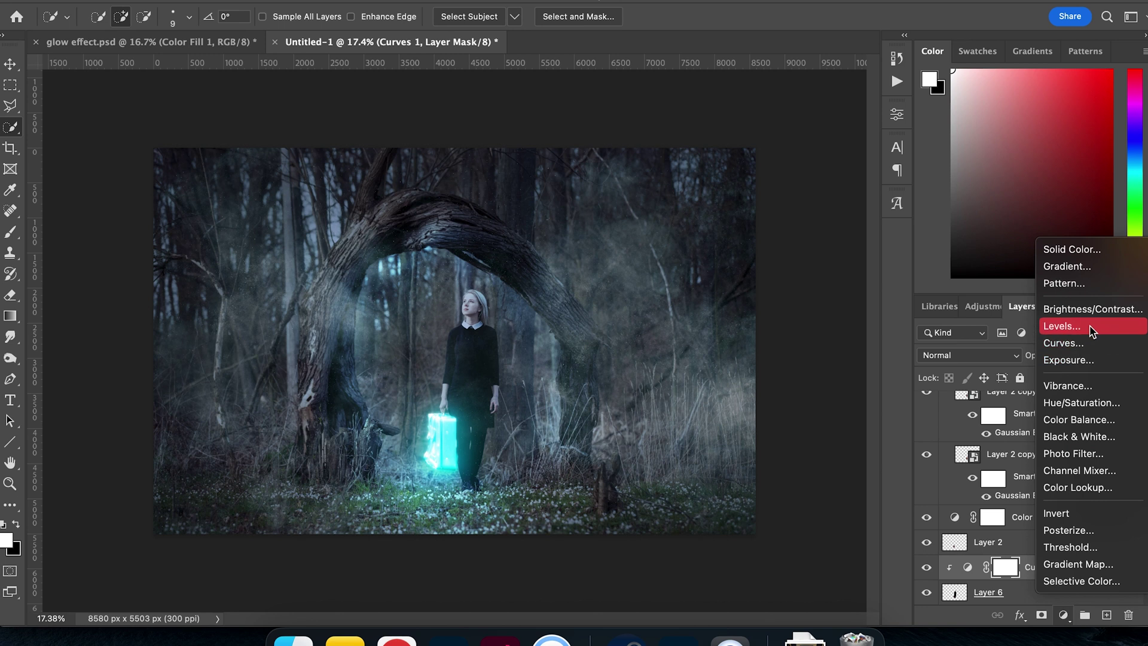
left_click(1092, 309)
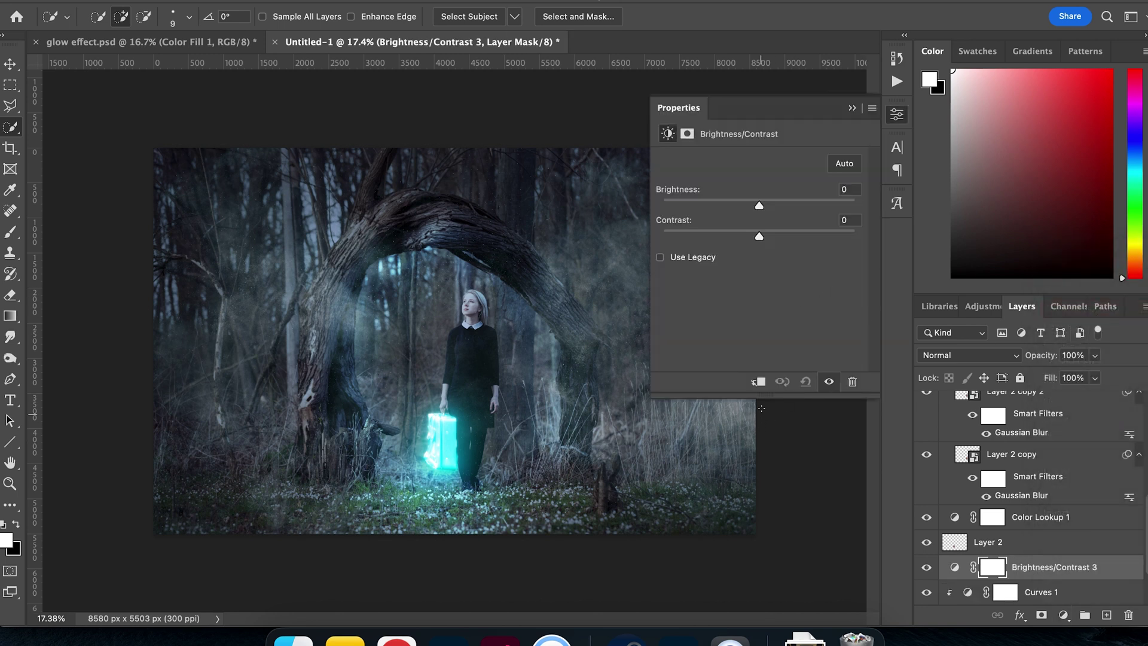
left_click(760, 382)
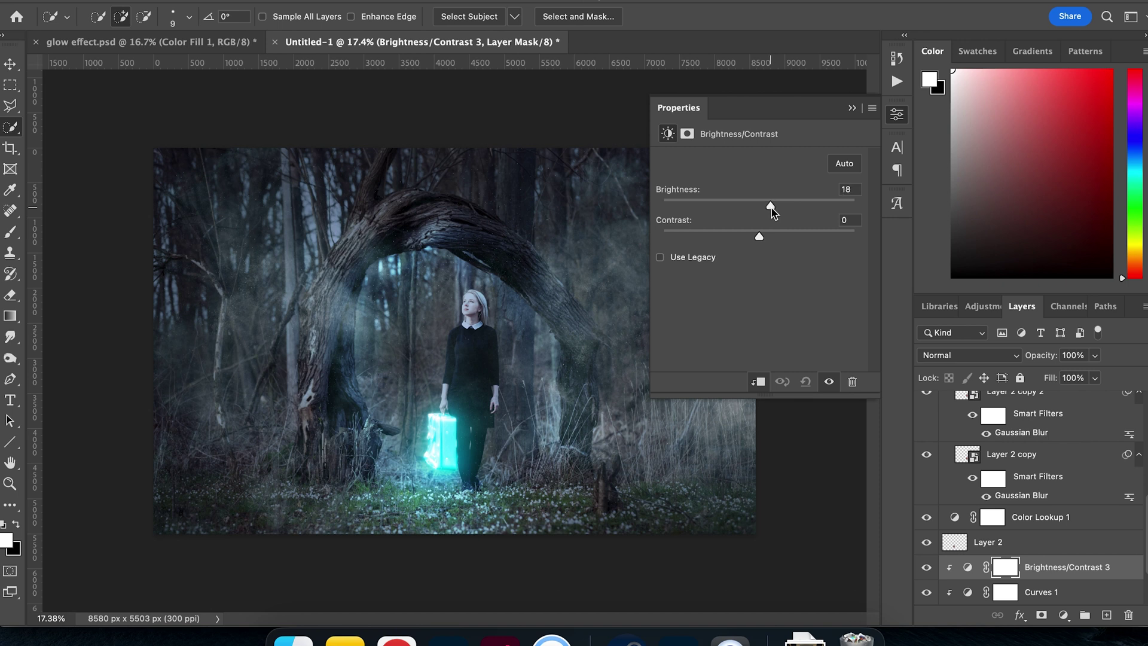
left_click(852, 109)
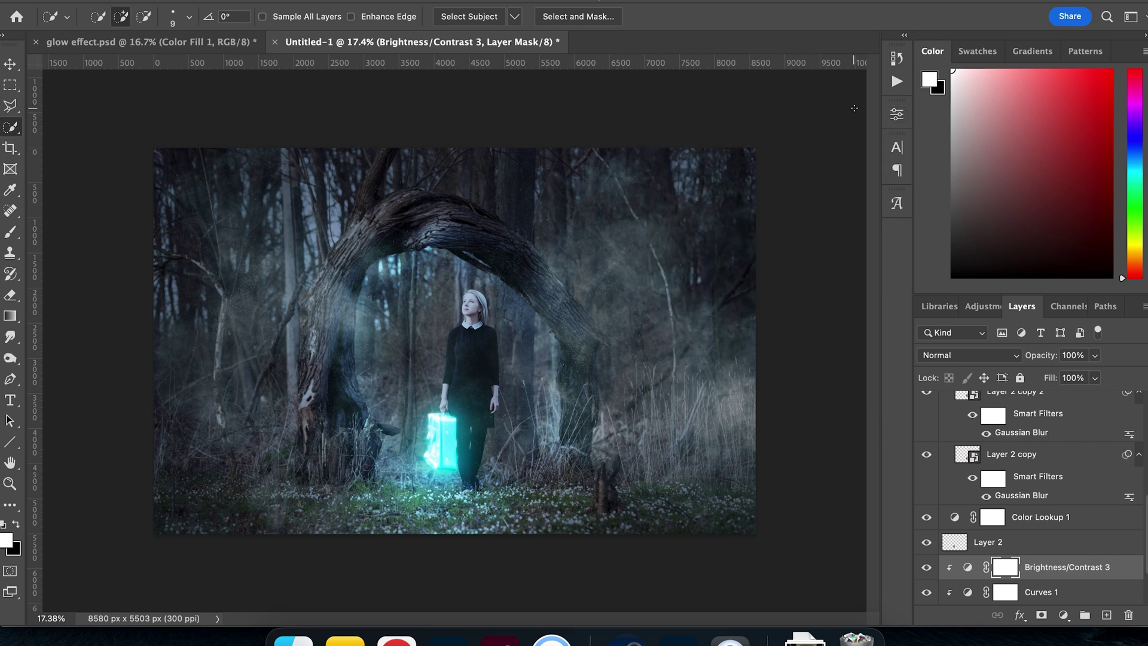